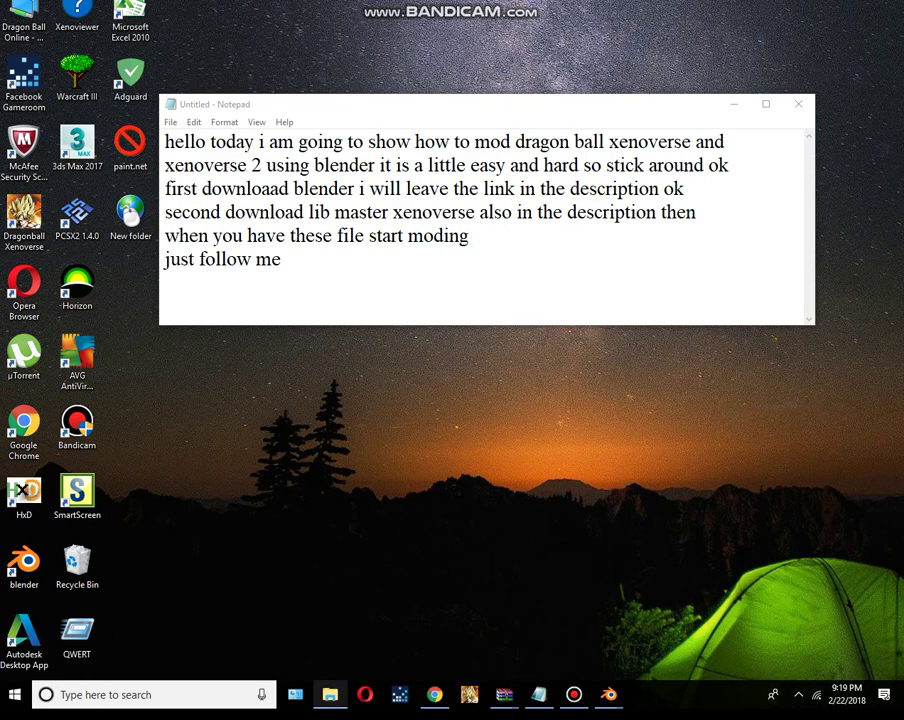
Step: Bring the LibXenoverse-master bin folder window in front of the Notepad notes
left_click(330, 694)
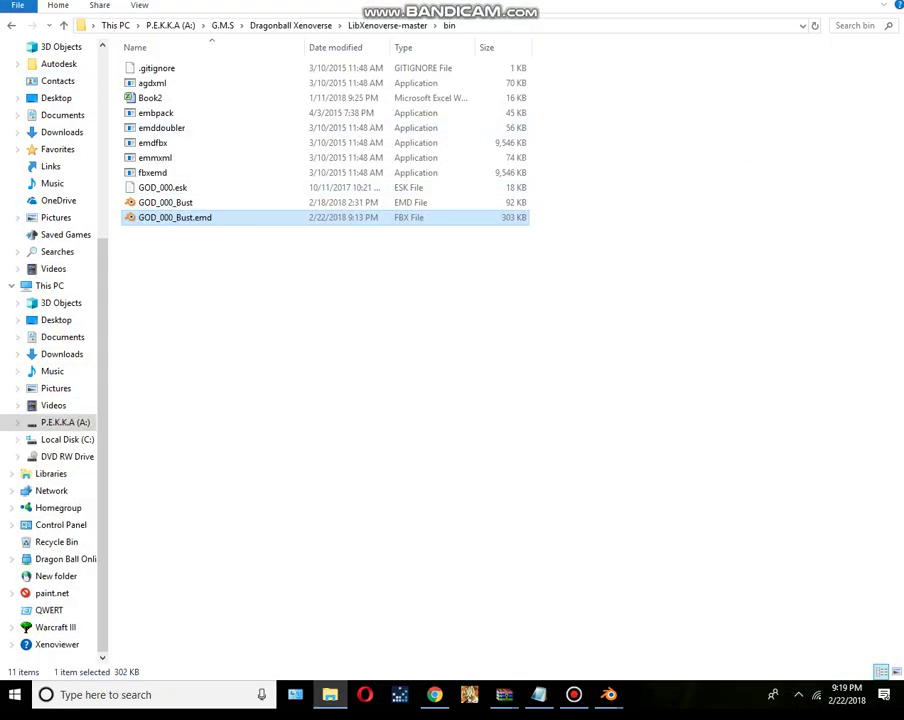
Step: Delete the three GOD_000 files from the bin folder to the Recycle Bin
key("alt+Up")
key("alt+Up")
key("alt+Right")
key("alt+Right")
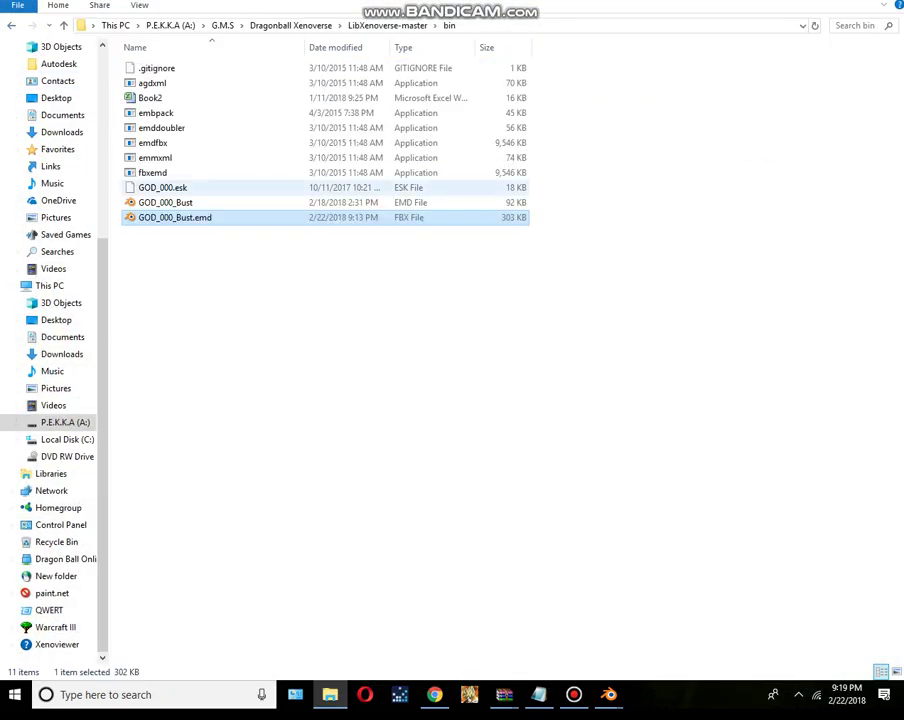
key("shift+Up")
key("shift+Up")
key("shift+F10")
key("d")
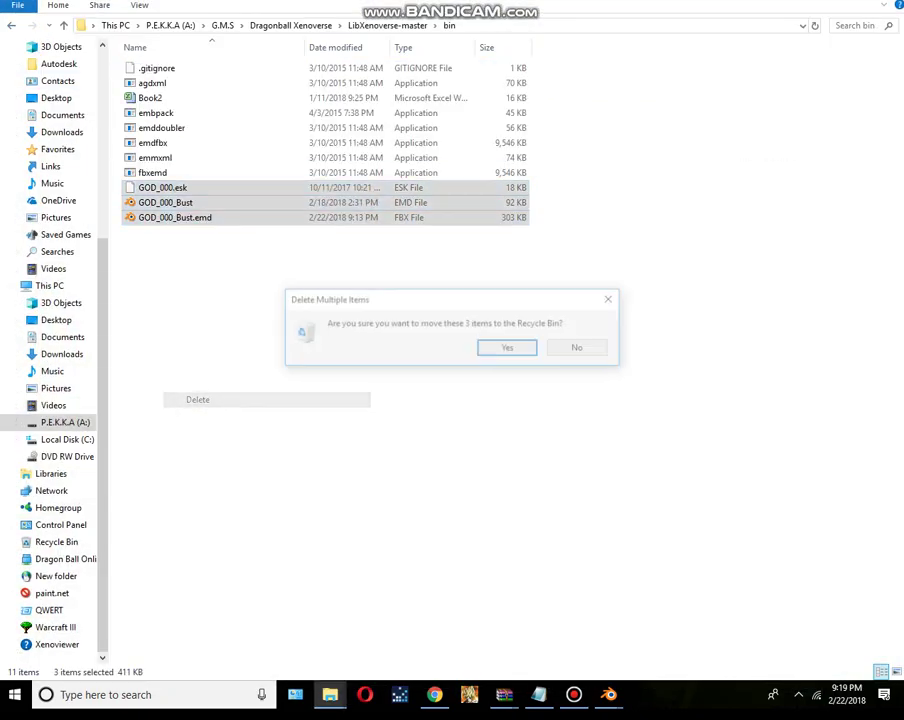
key("Return")
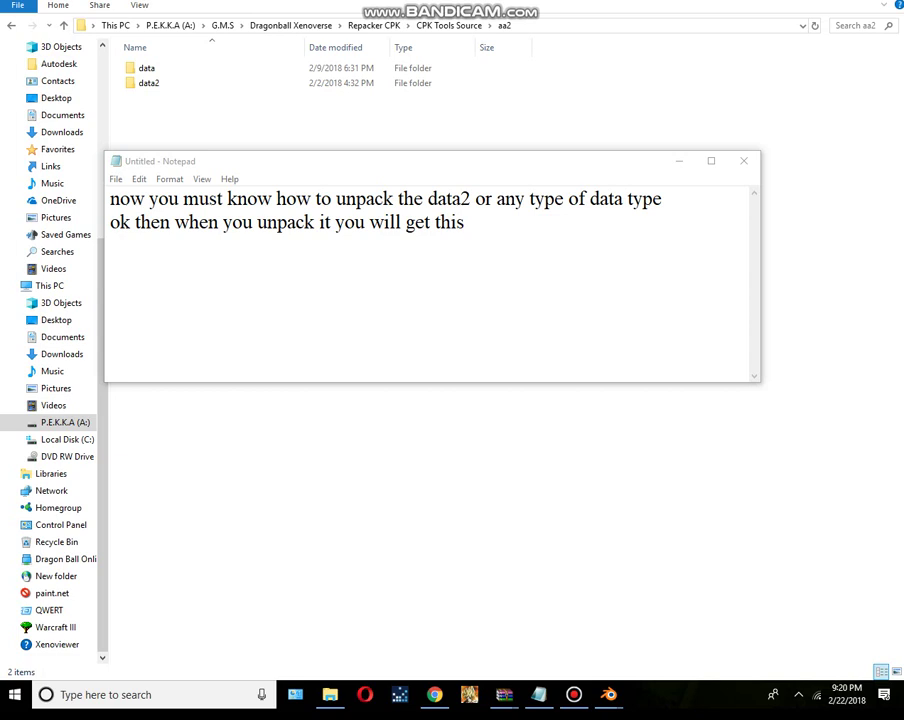
key("alt+Tab")
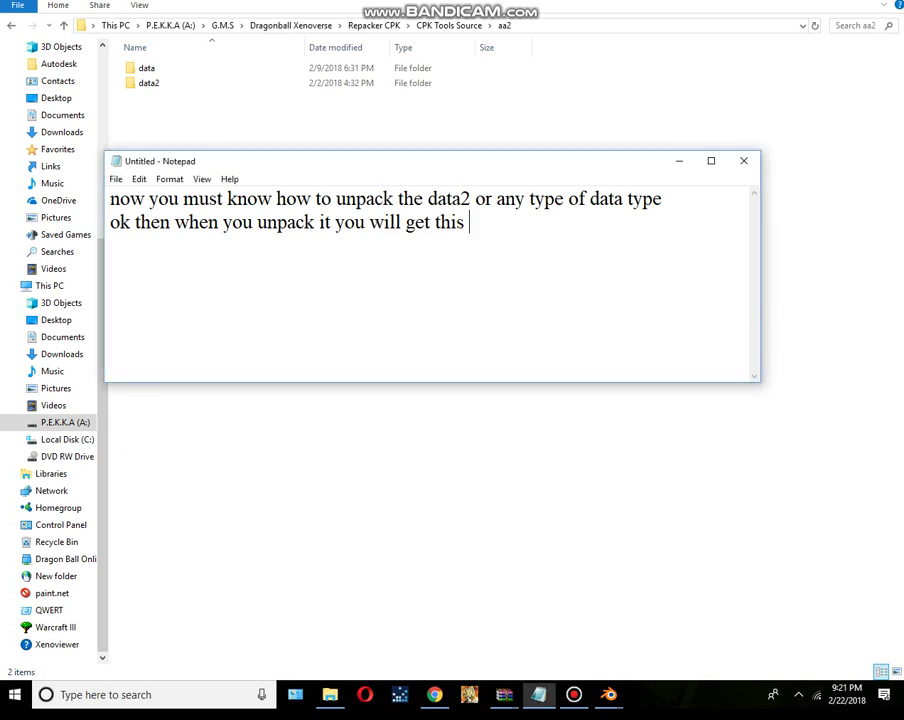
type("now ")
type("go to the model of these data")
Step: Navigate from CPK Tools Source into datap3 > data > chara
left_click(63, 25)
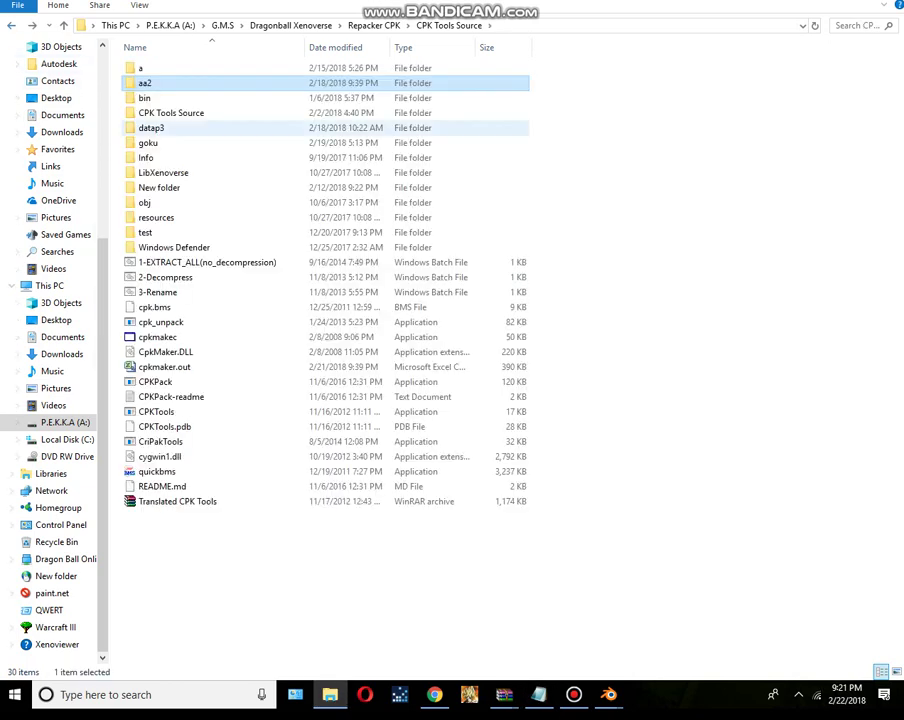
double_click(150, 128)
double_click(145, 67)
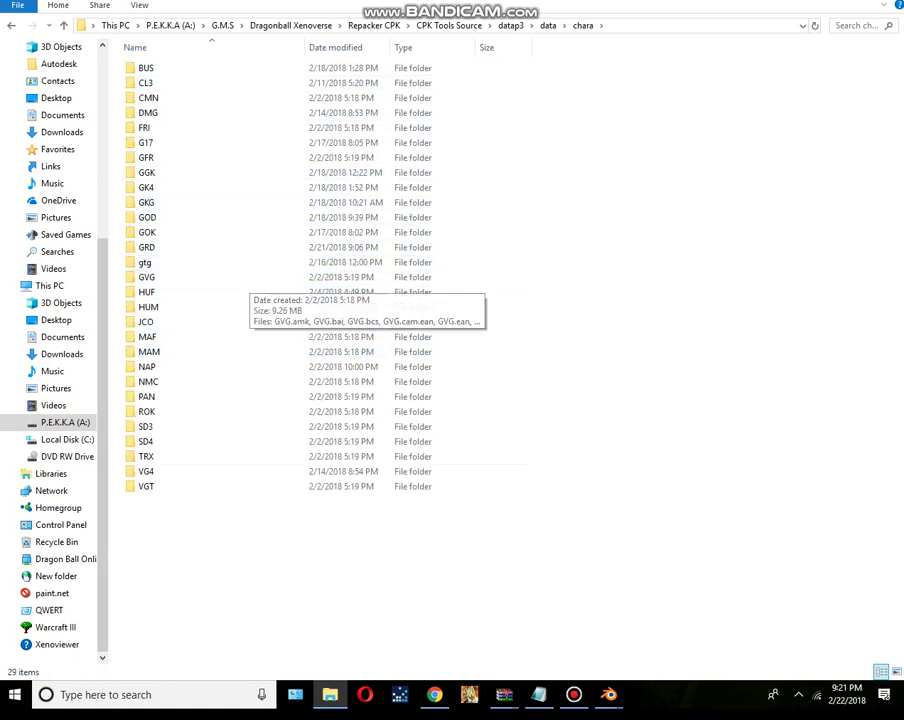
Step: Add notes about chara IDs and the .esk file, then hide Notepad
left_click(539, 694)
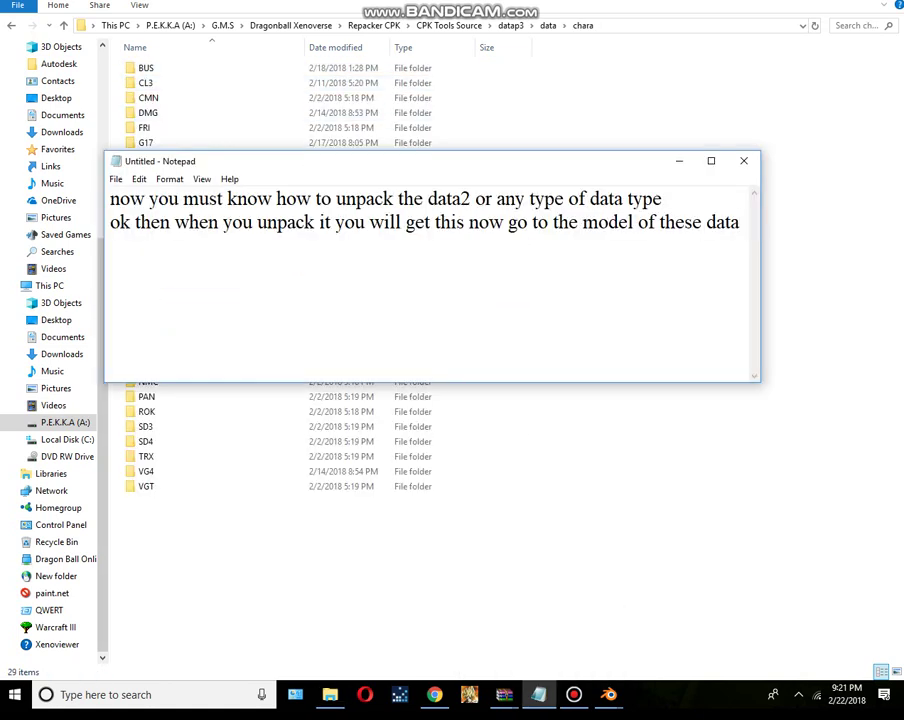
type("i will give you the ")
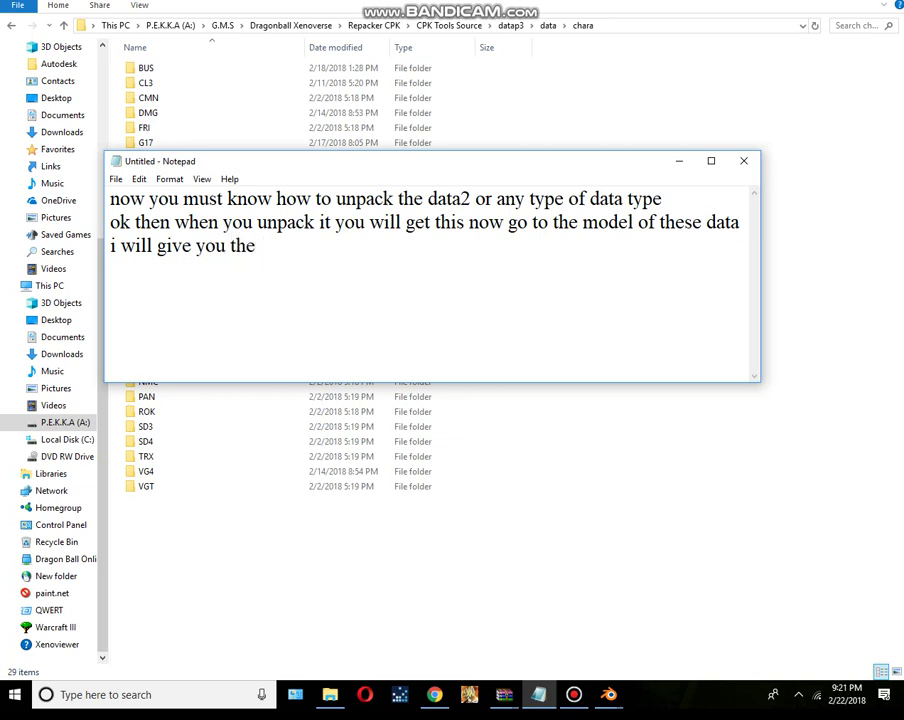
type("link to che")
key("BackSpace")
type("ara id ")
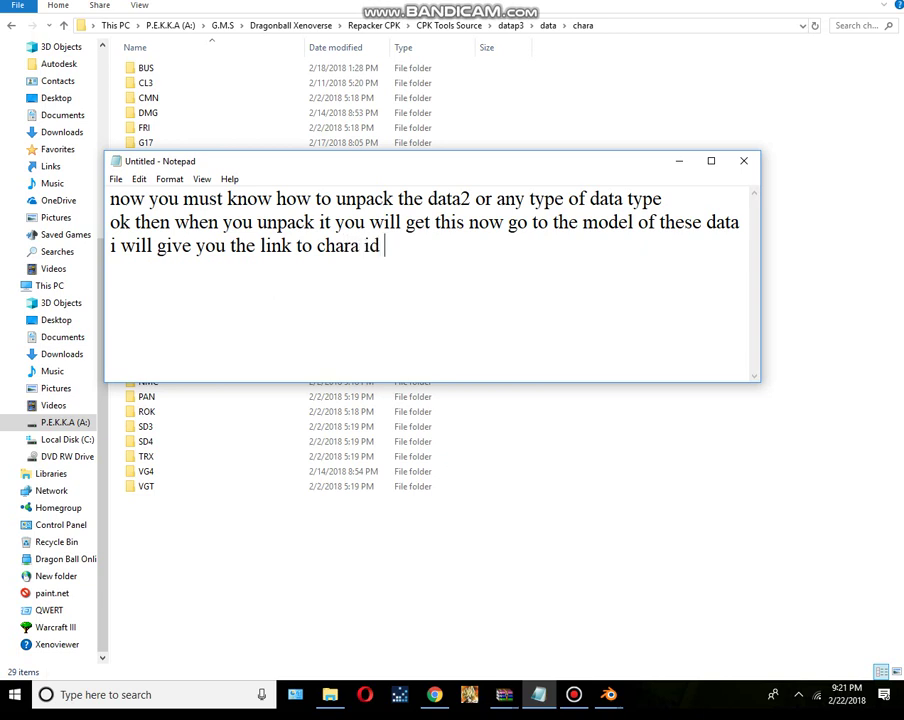
type("so stick ar")
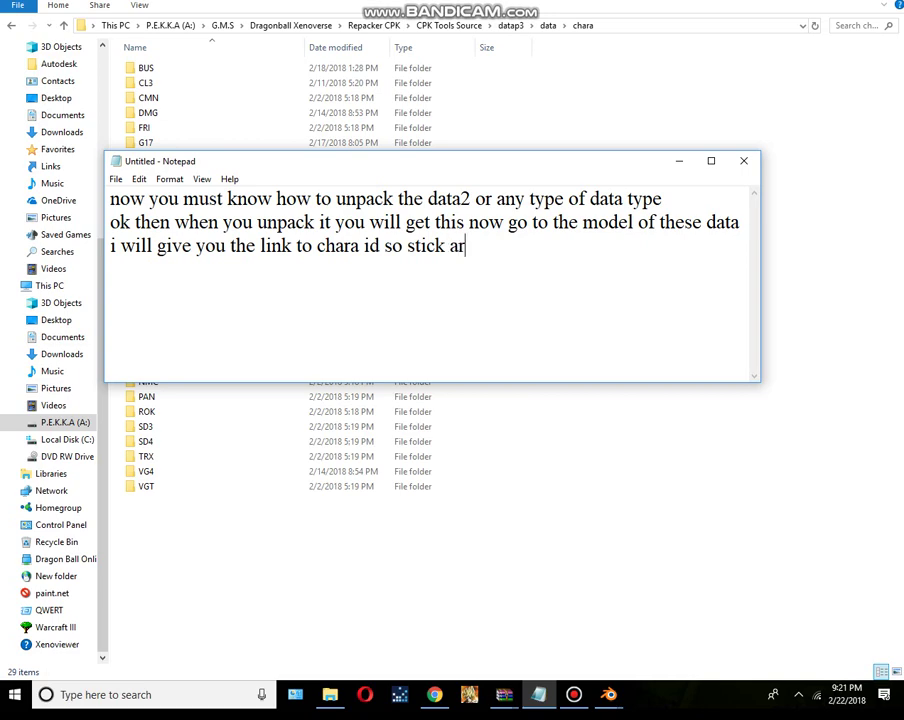
type("ound")
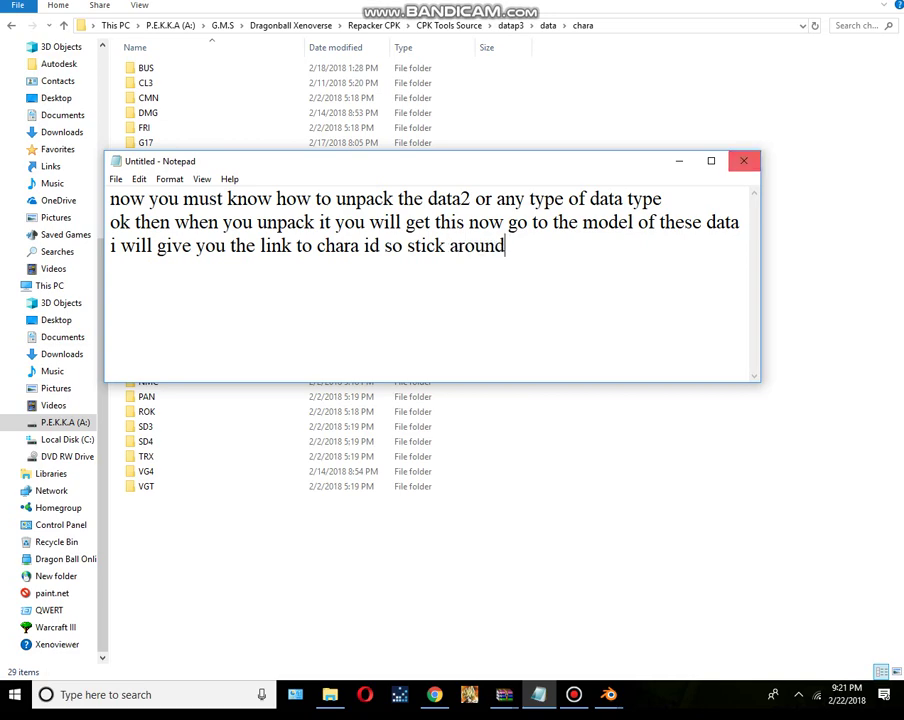
left_click(679, 161)
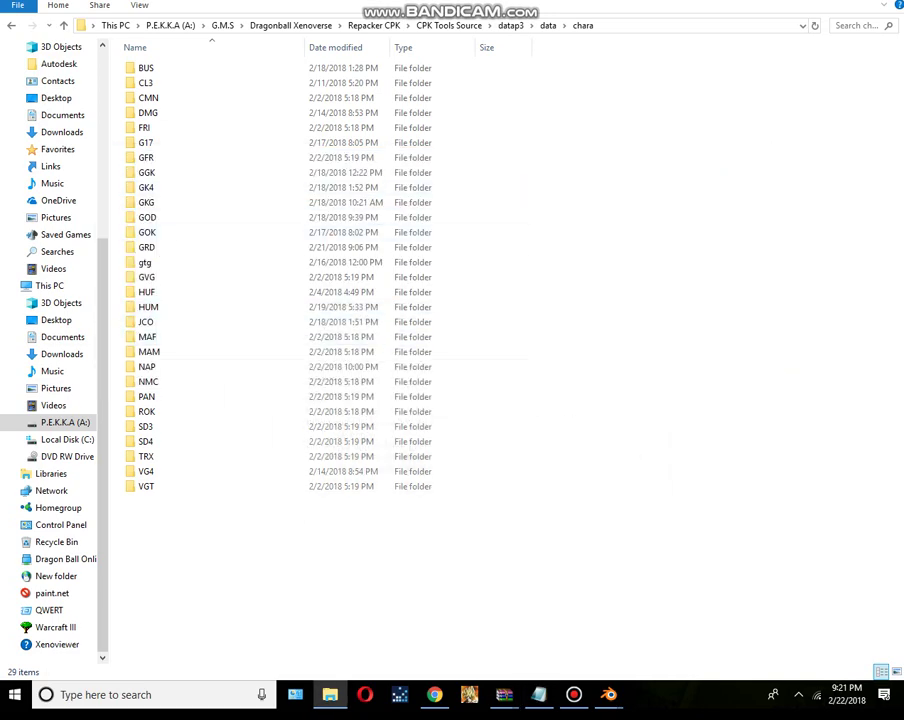
left_click(538, 694)
key("Return")
type("fi")
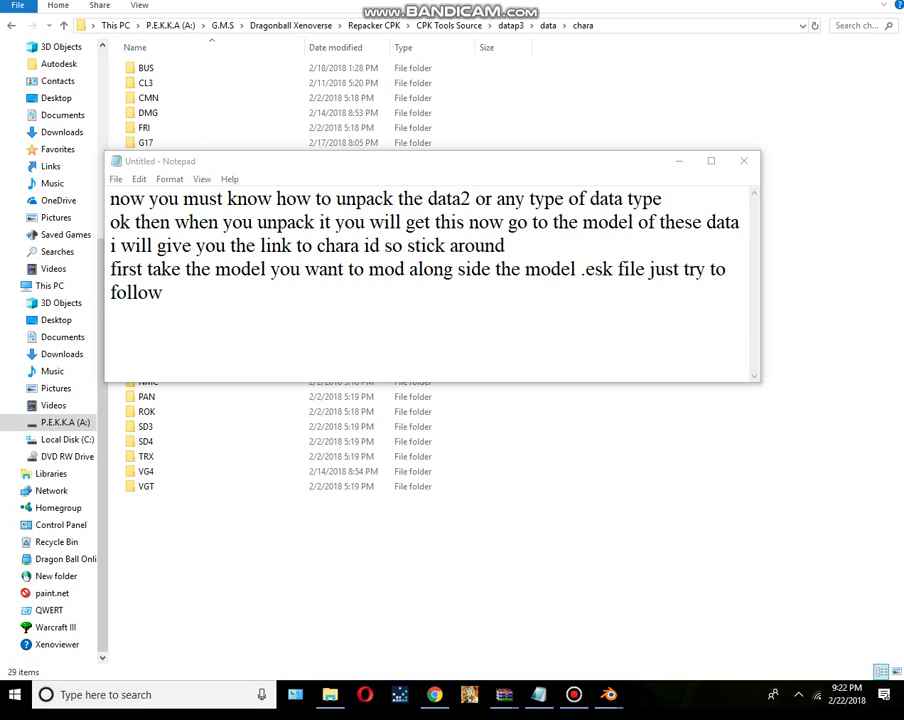
left_click(679, 161)
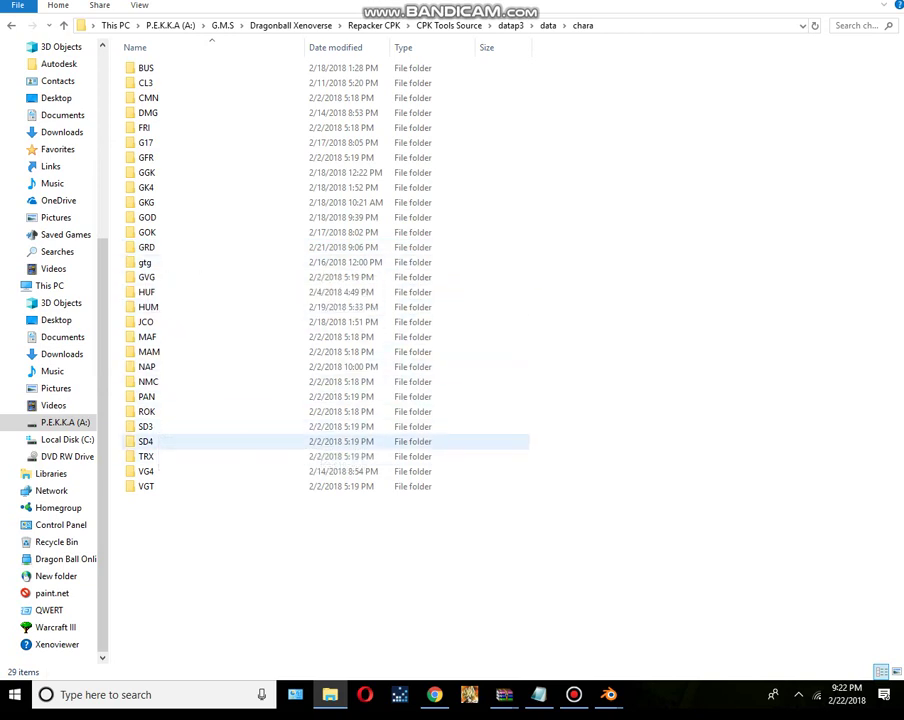
Step: Copy GOD_000_Bust and GOD_000.esk from the GOD character folder
double_click(146, 471)
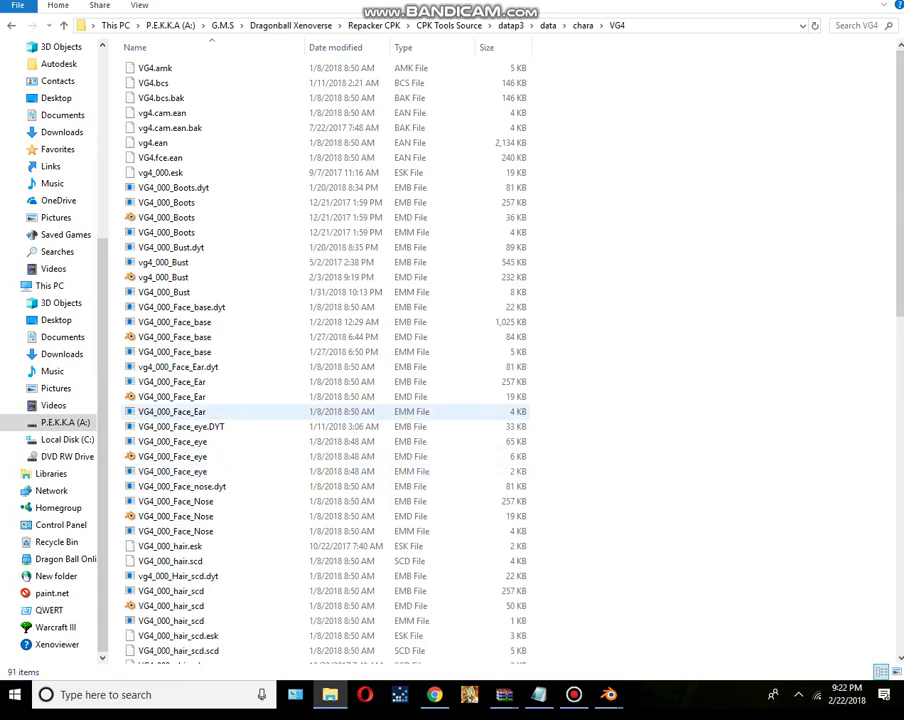
left_click(11, 25)
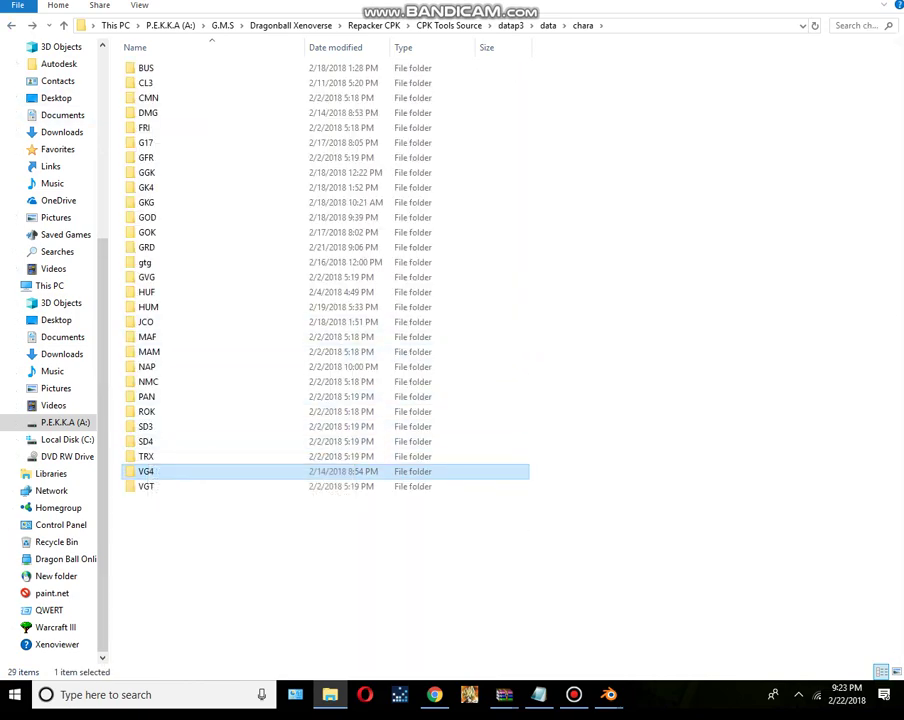
double_click(147, 217)
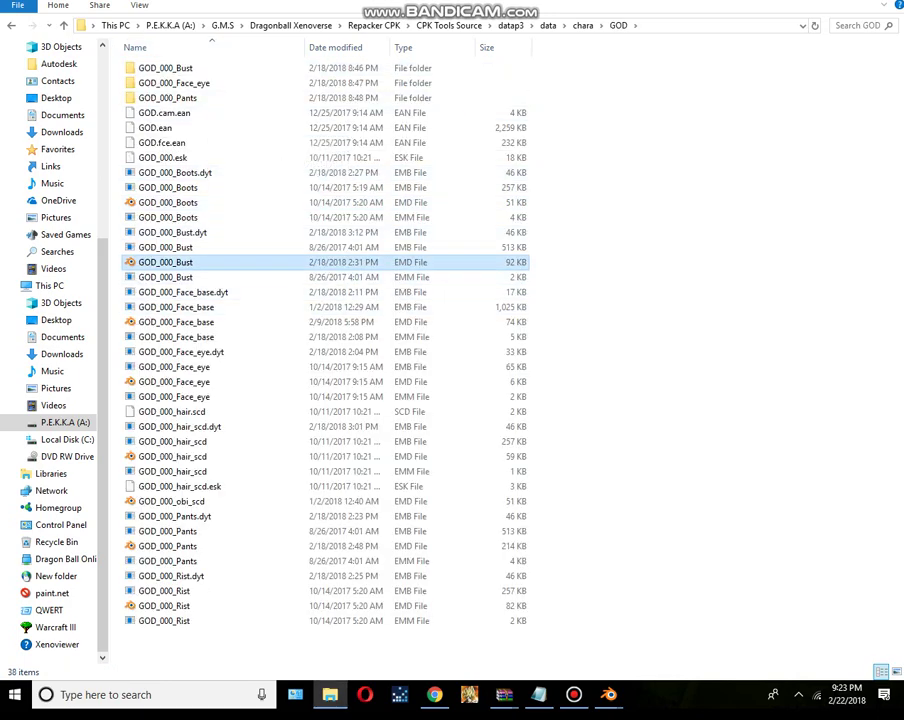
left_click(165, 262)
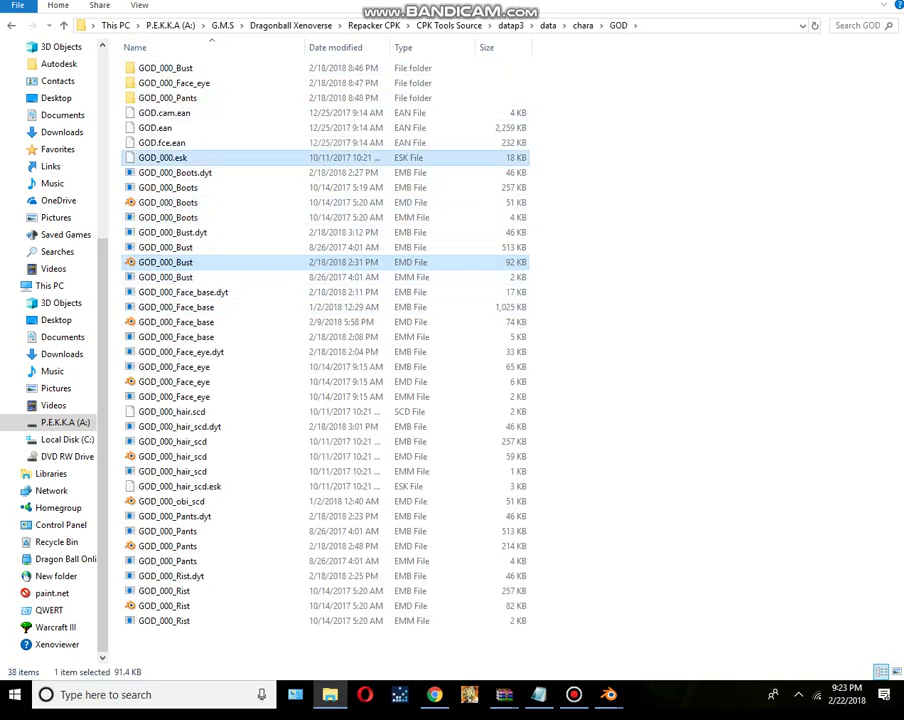
left_click(165, 157, "ctrl")
right_click(168, 159)
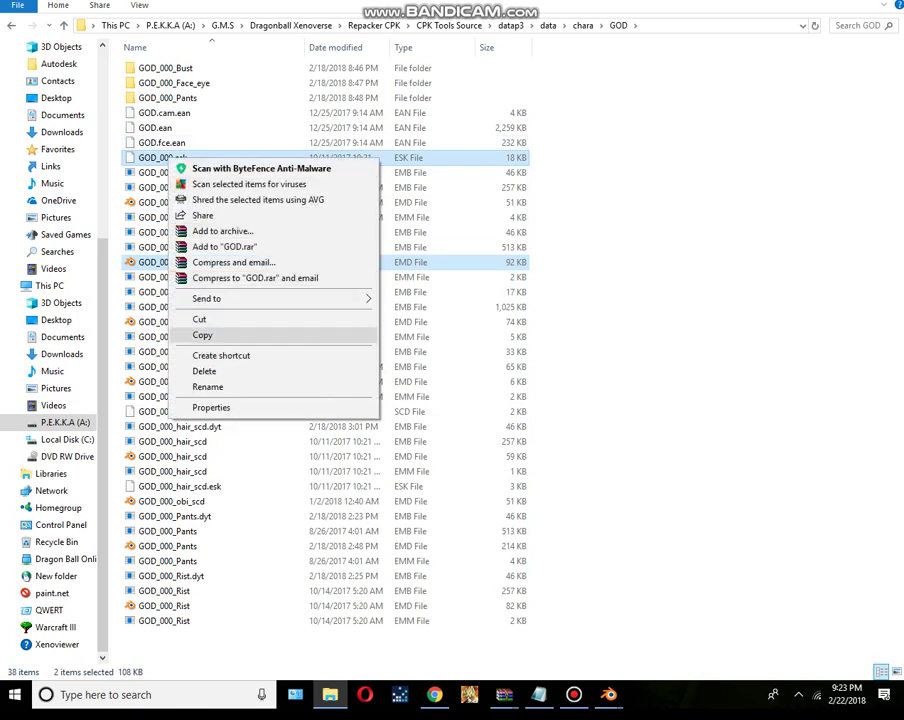
left_click(202, 335)
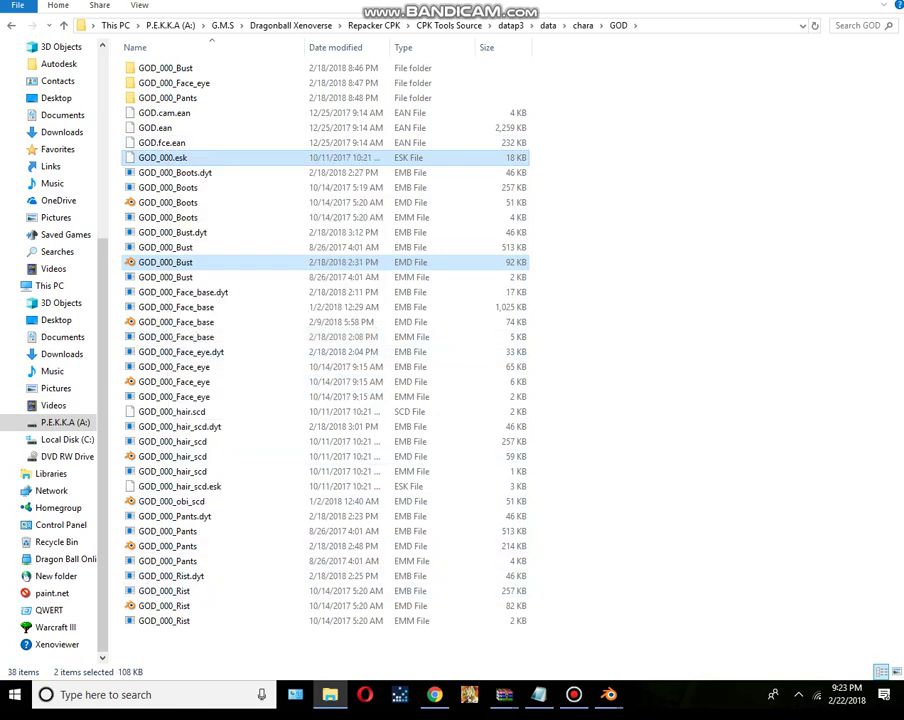
Step: Paste the two GOD files into LibXenoverse-master's bin folder
key("alt+Up")
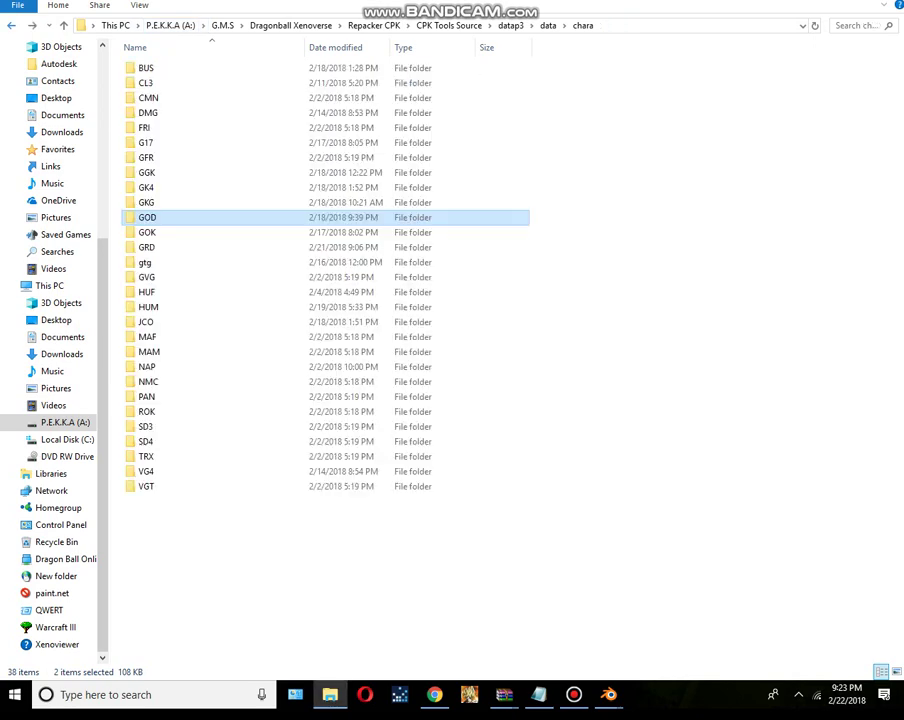
key("alt+Up")
key("alt+Up")
key("alt+Up")
key("alt+Up")
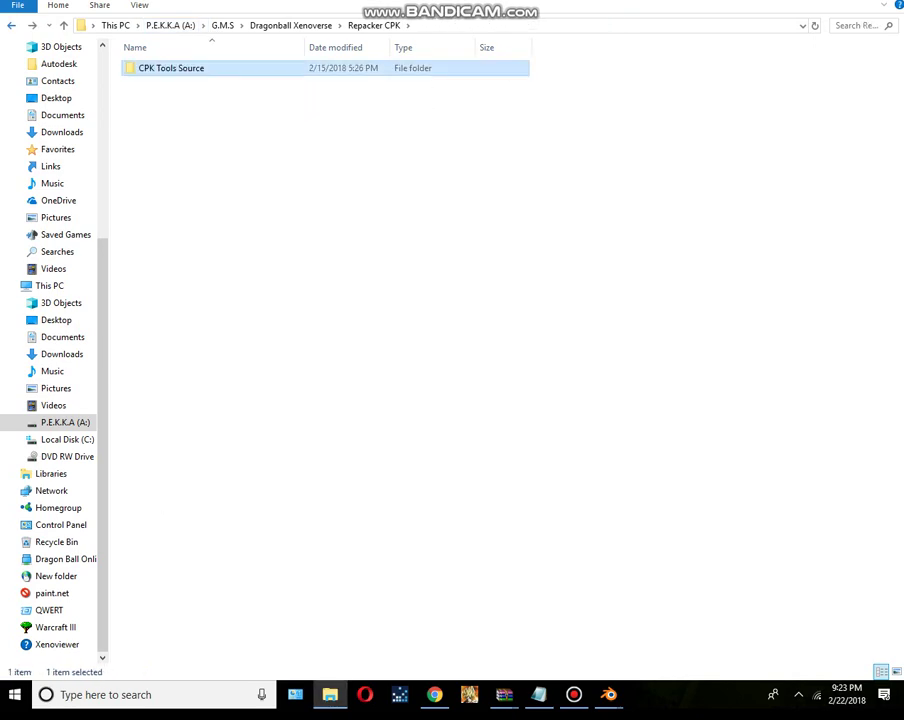
key("alt+Up")
left_click(165, 83)
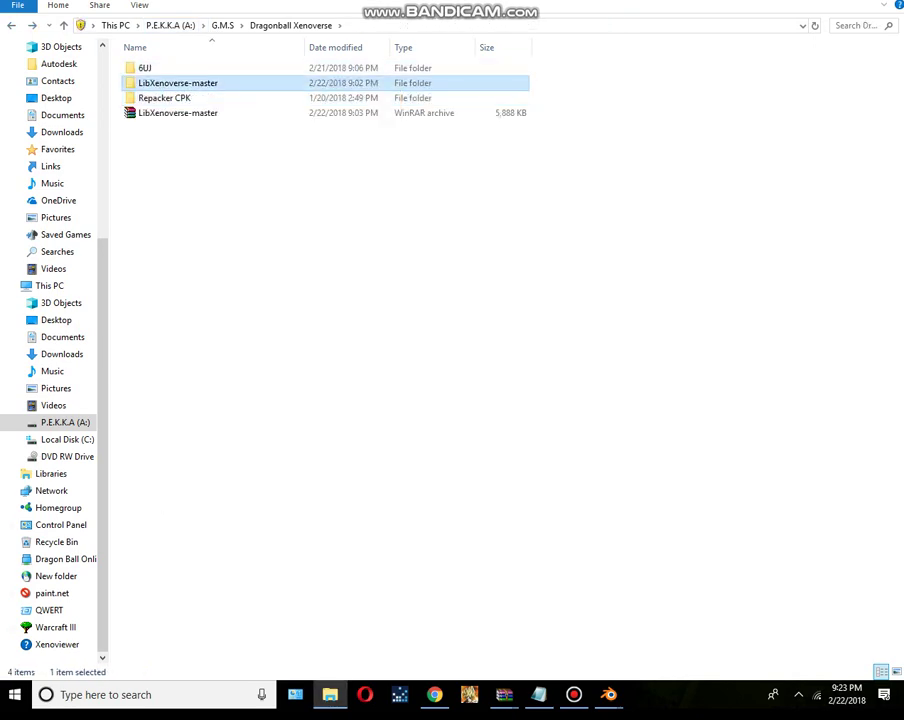
key("Return")
key("Down")
key("Return")
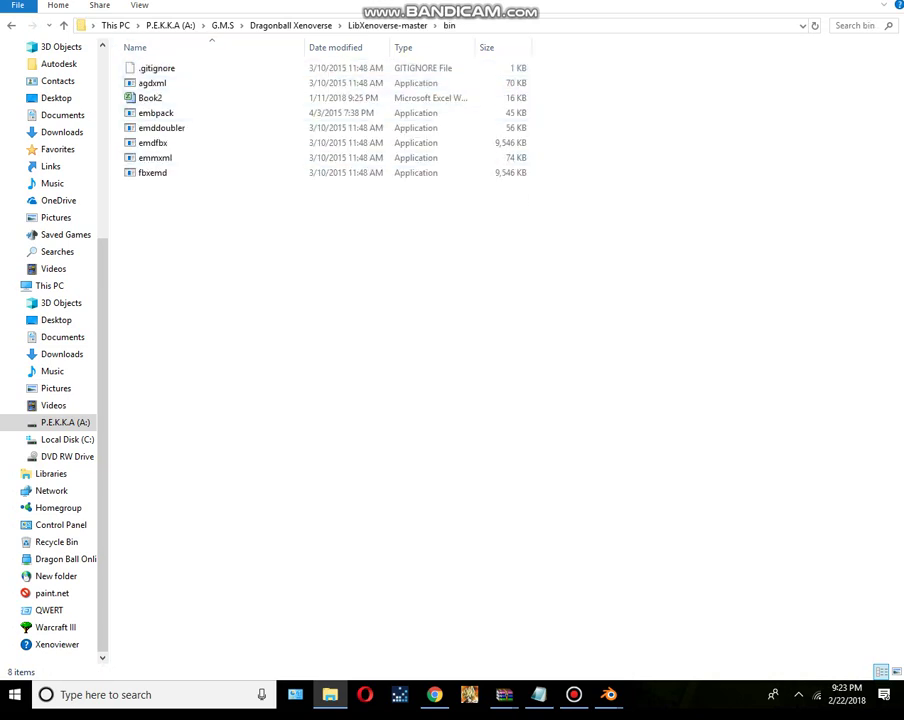
right_click(263, 231)
left_click(292, 330)
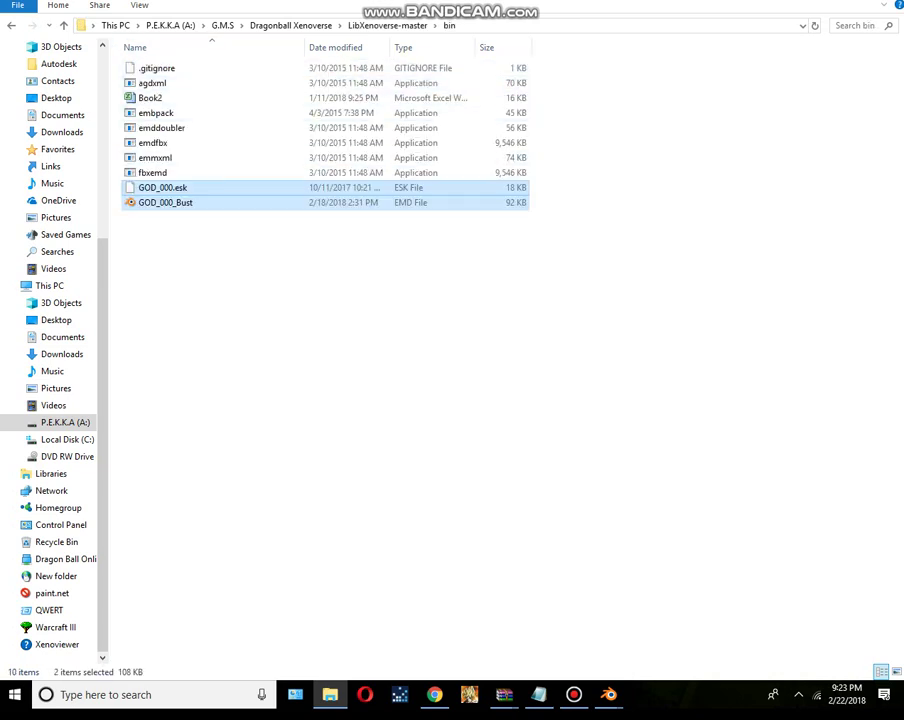
key("alt+Tab")
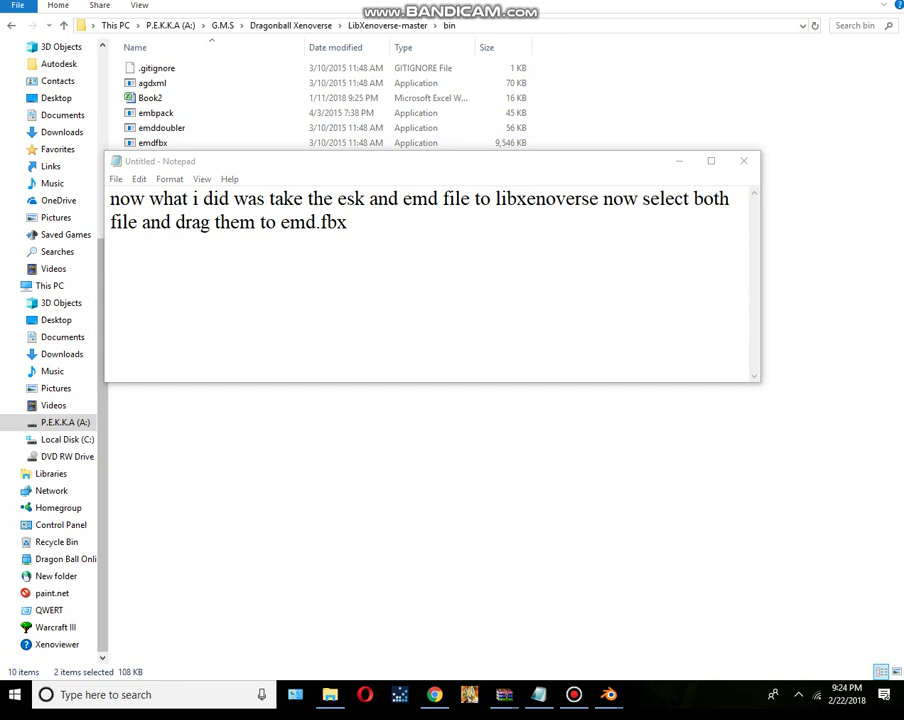
Step: Convert GOD_000.esk and GOD_000_Bust to FBX by dropping them onto emdfbx
left_click_drag(400, 161, 400, 375)
mouse_move(203, 250)
left_mouse_down()
mouse_move(196, 187)
mouse_move(175, 203)
mouse_move(262, 148)
left_mouse_up()
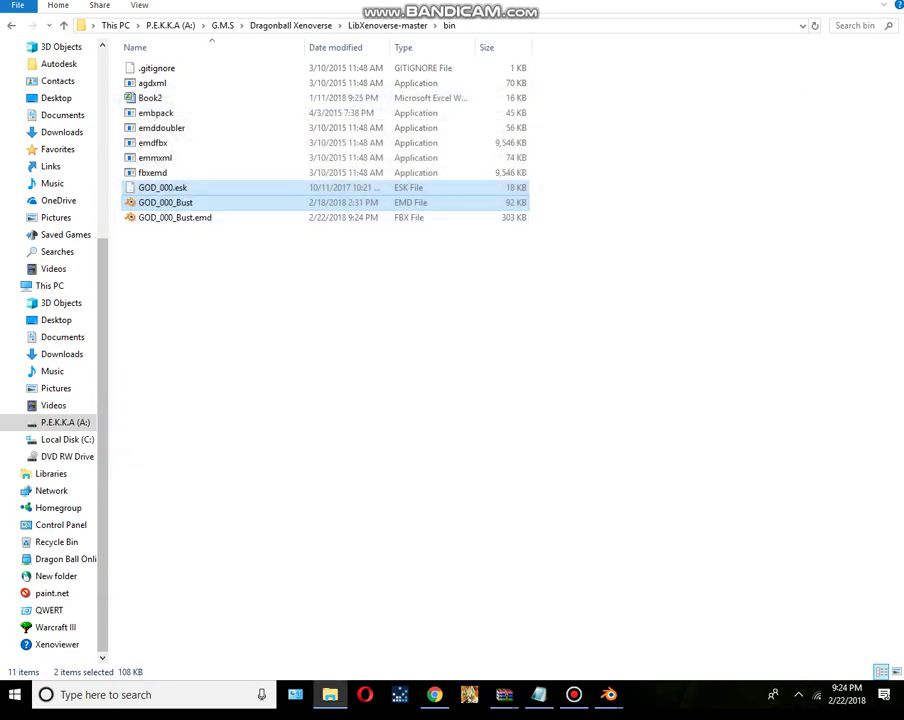
key("alt+Tab")
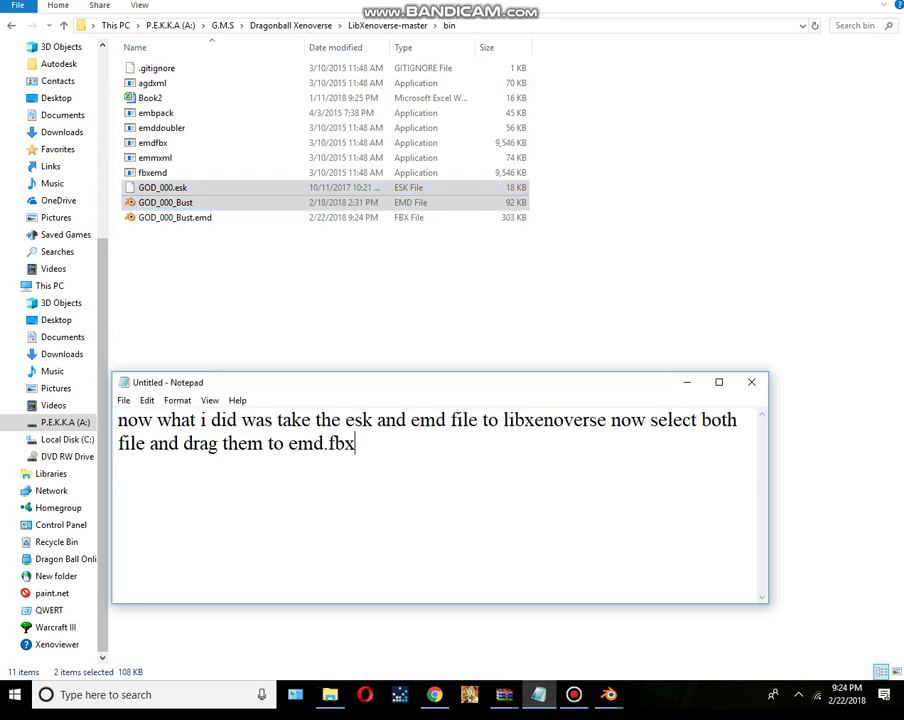
Step: Add a 'now open blender' line to the note and switch to Blender
key("Return")
type("now open d")
key("BackSpace")
type("b")
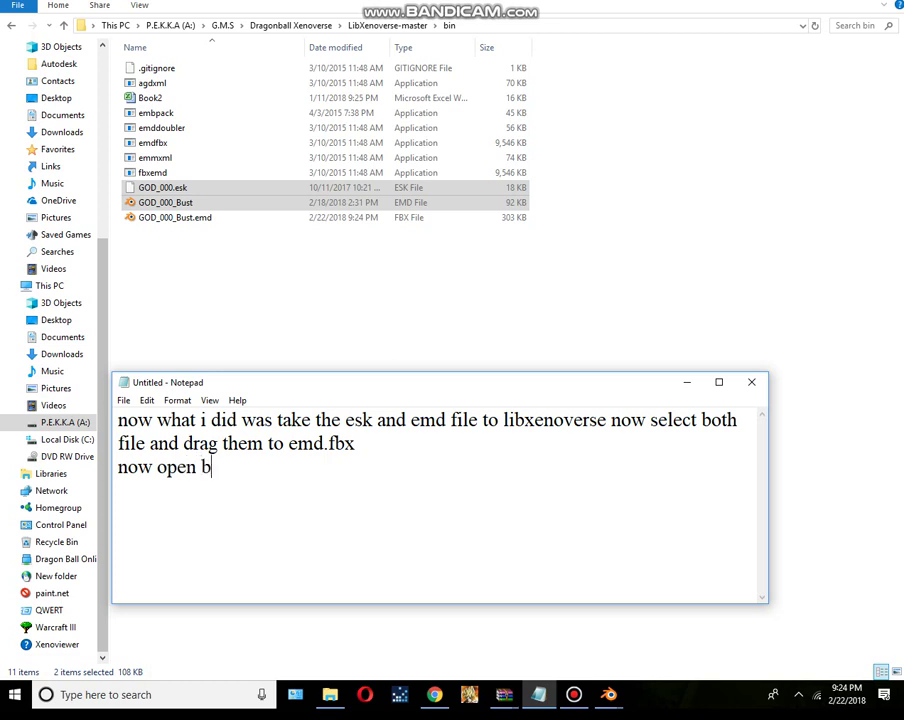
type("lender")
key("alt+Tab")
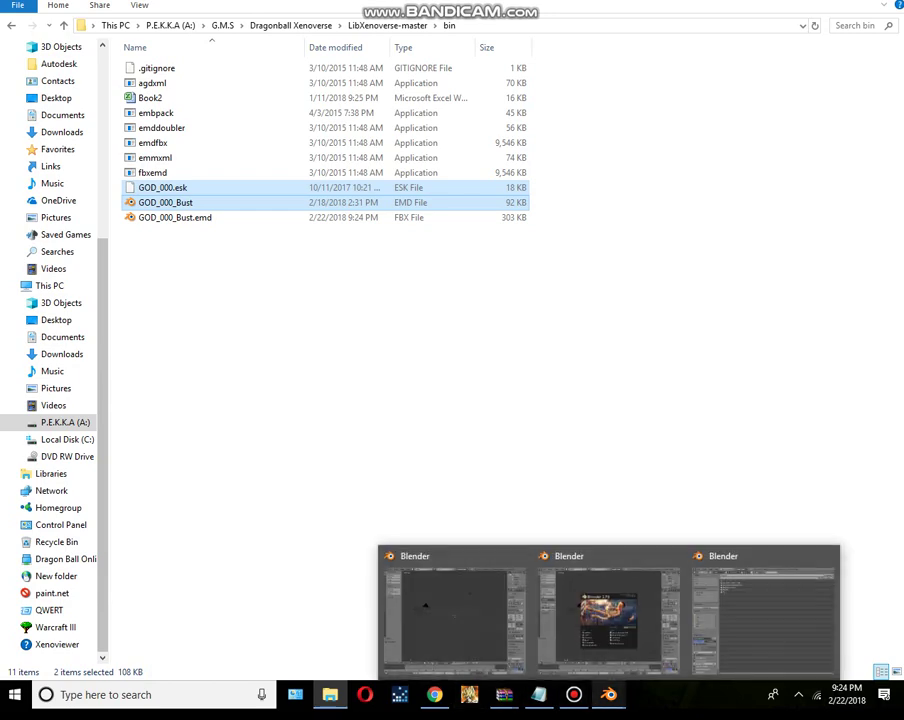
left_click(450, 610)
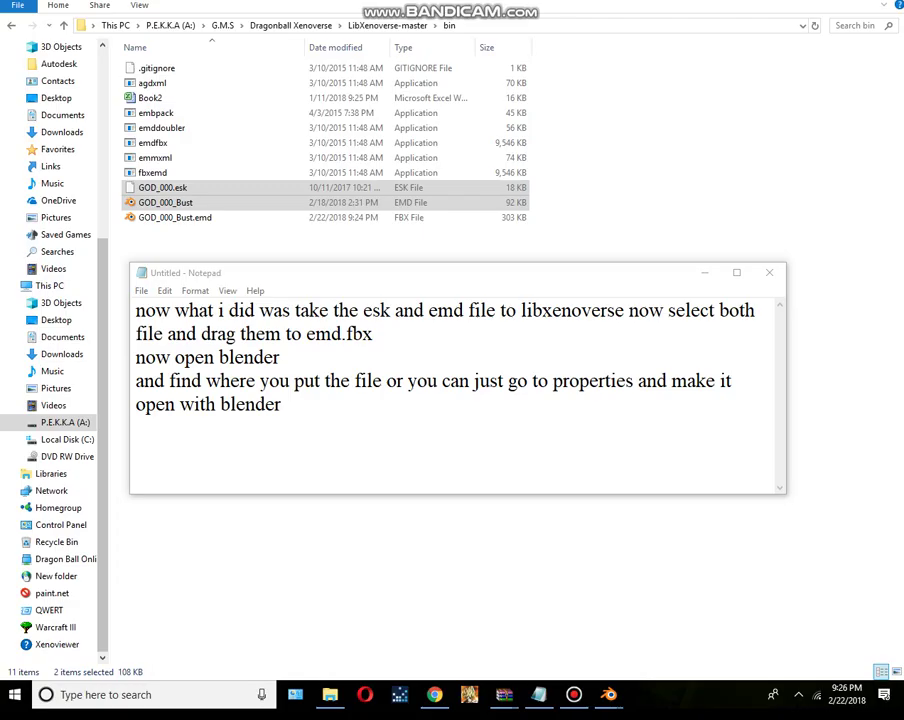
Step: Set GOD_000_Bust.emd to open with the Desktop Blender shortcut through its Properties
left_click(175, 217)
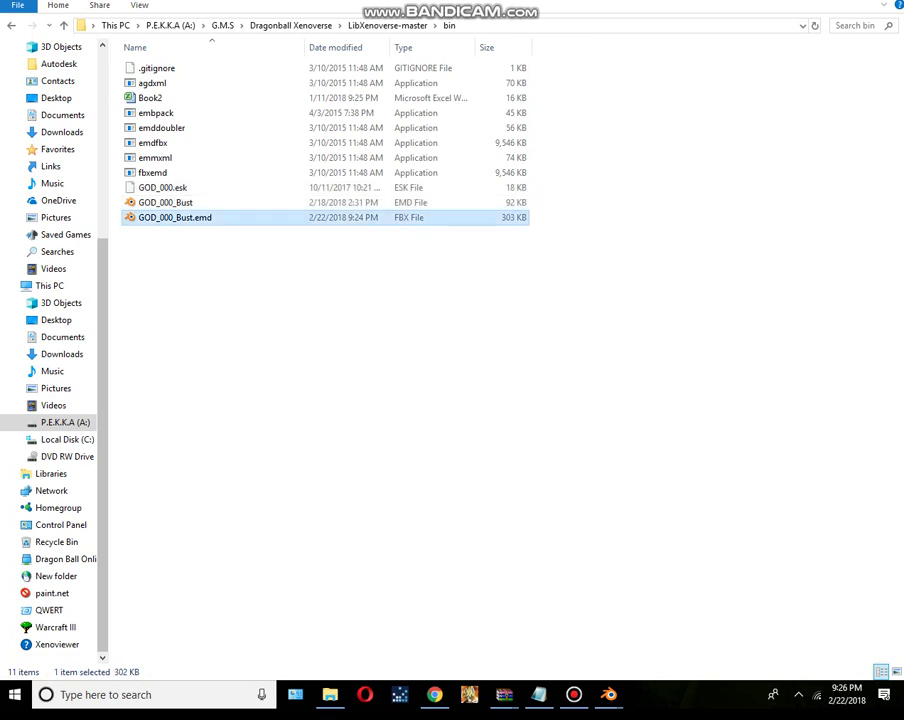
right_click(177, 219)
left_click(219, 530)
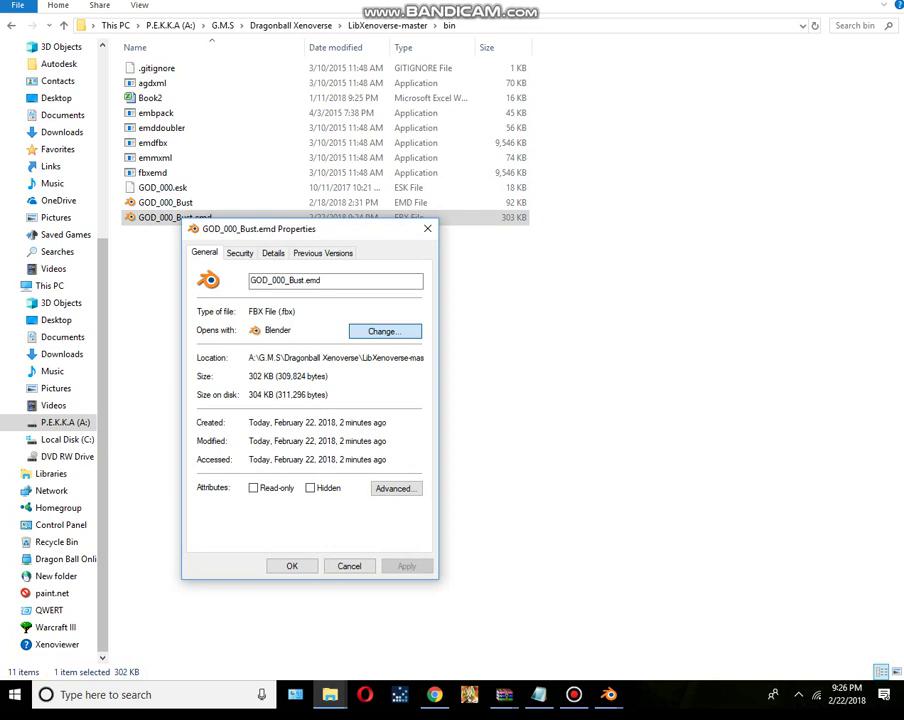
left_click(383, 331)
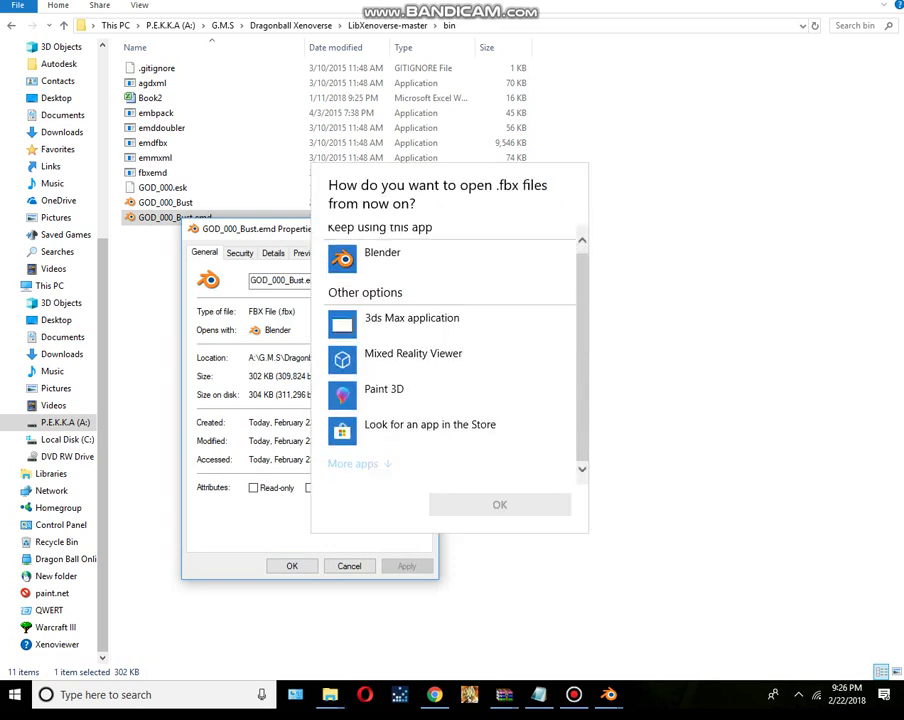
left_click(352, 468)
scroll(450, 440, "down", 2)
scroll(450, 440, "down", 2)
scroll(450, 440, "down", 2)
scroll(450, 440, "down", 2)
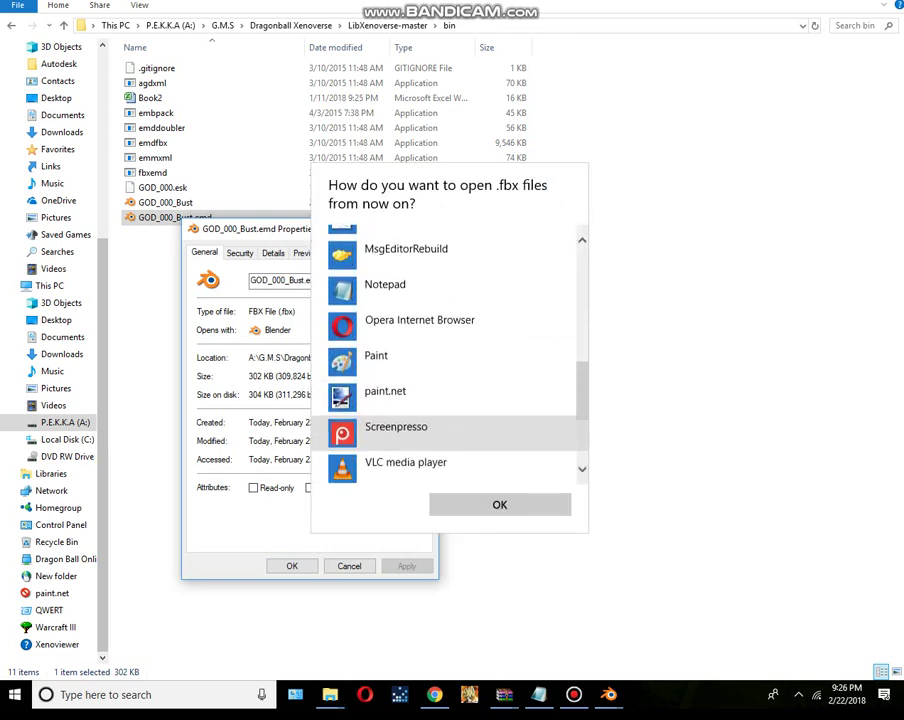
scroll(450, 420, "down", 3)
left_click(470, 462)
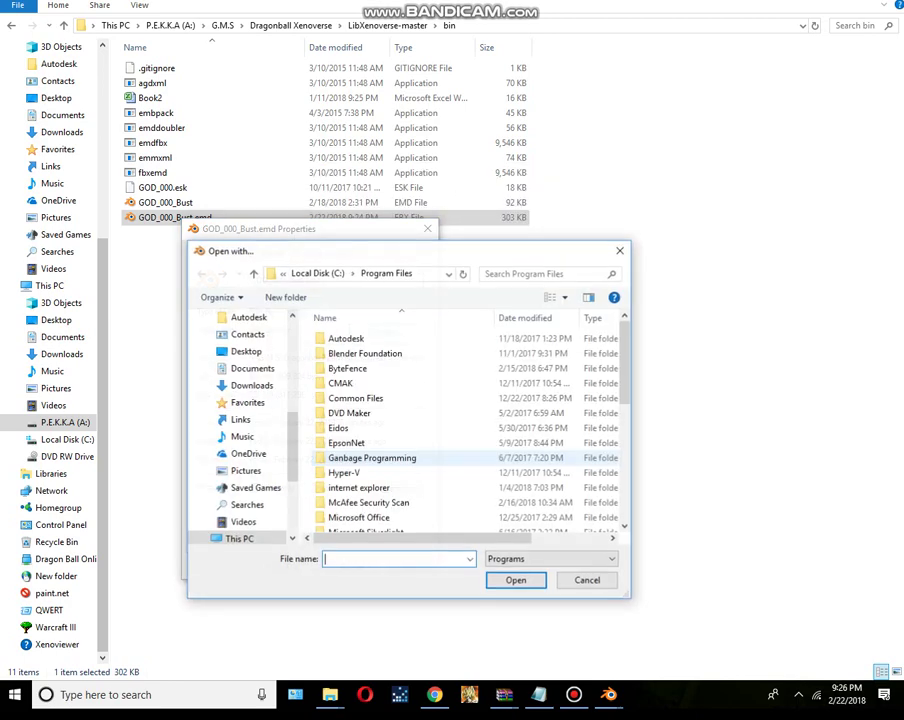
left_click(246, 351)
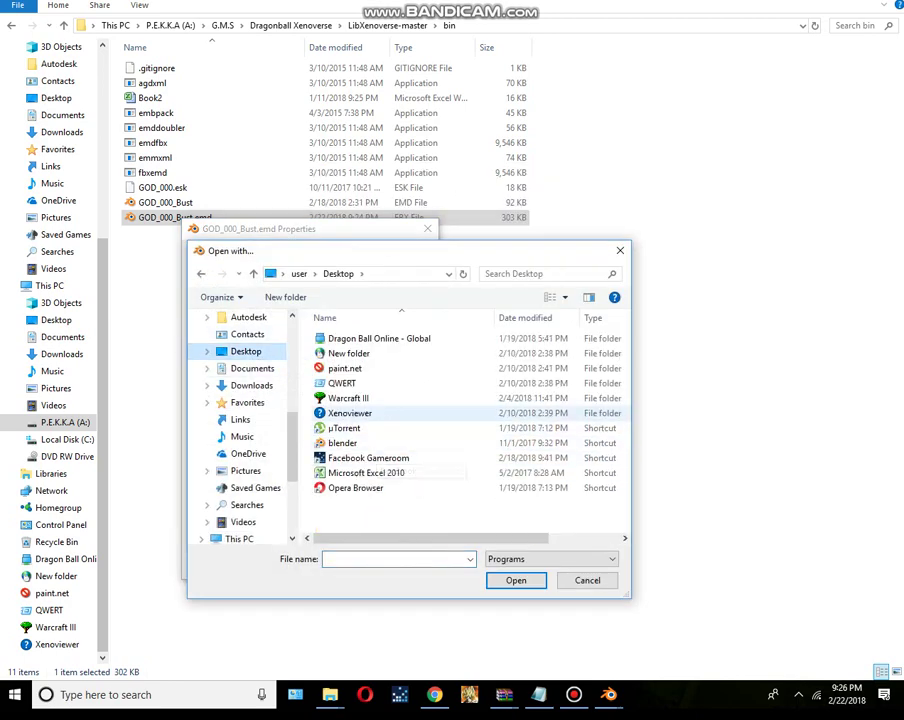
double_click(342, 443)
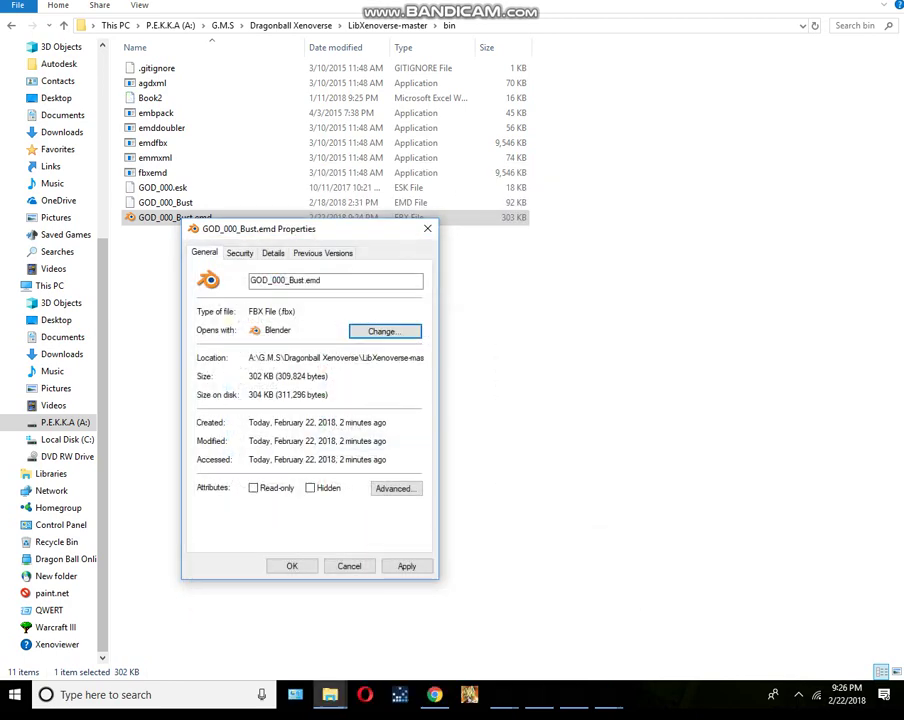
left_click(406, 566)
key("Return")
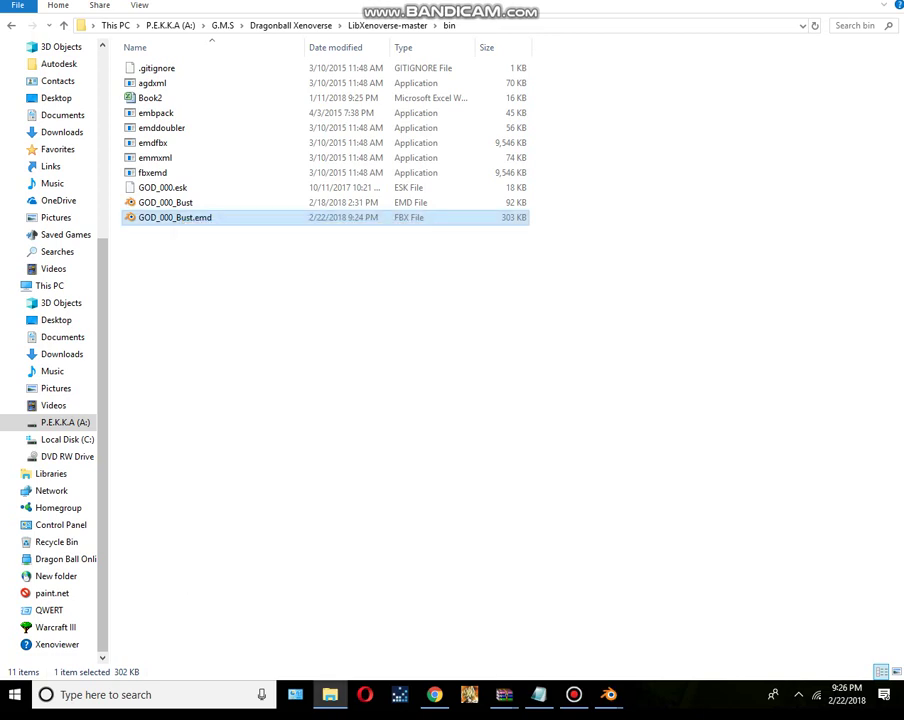
key("alt+Tab")
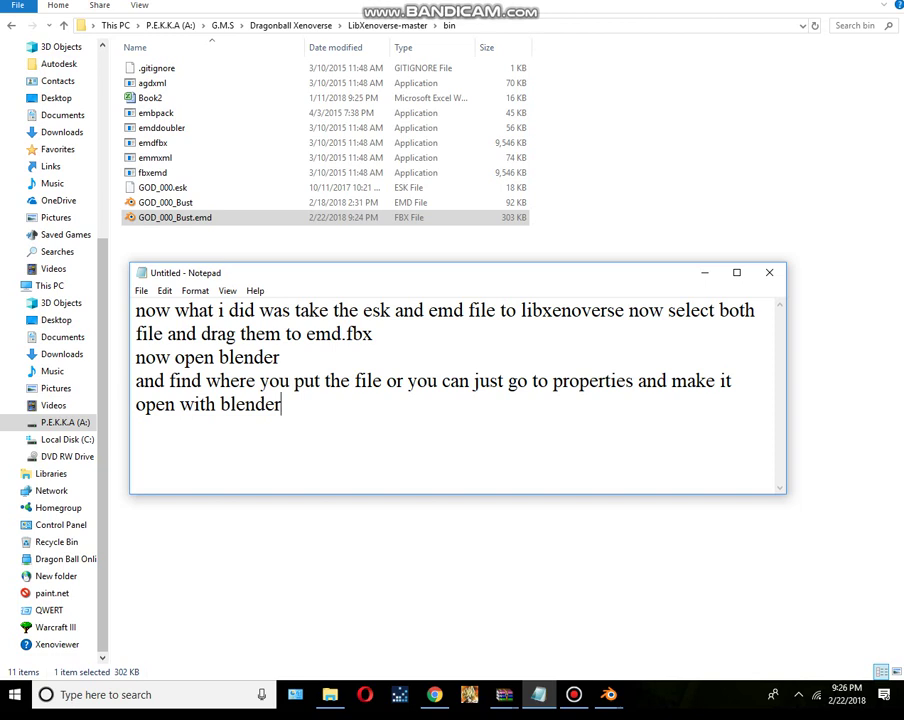
key("Return")
type("no")
type("w click on it")
Step: Open the converted GOD_000_Bust.emd file in Blender and move the note aside
left_click(704, 272)
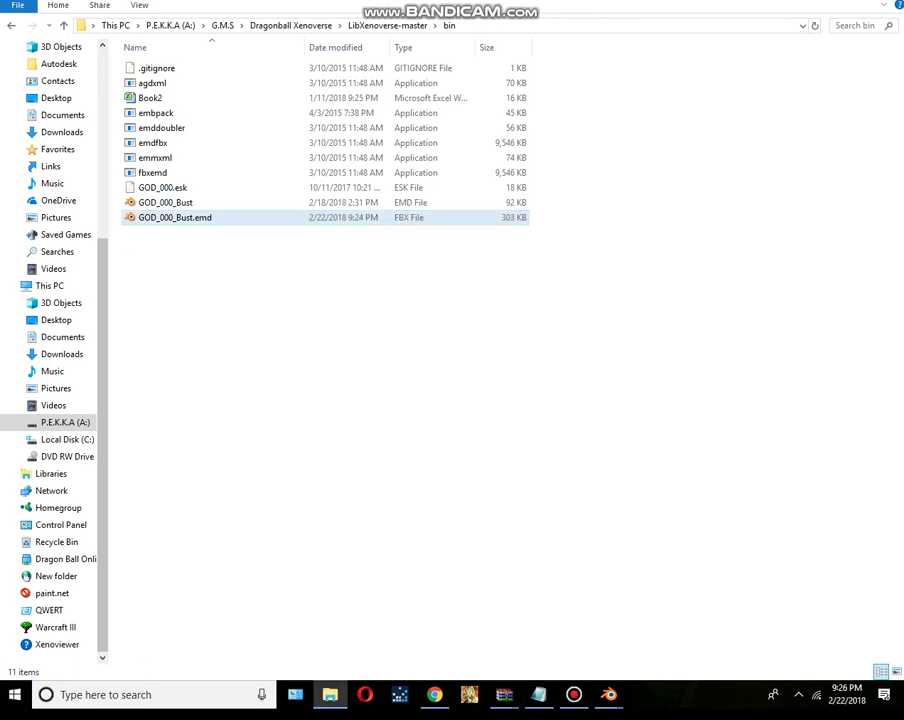
double_click(175, 217)
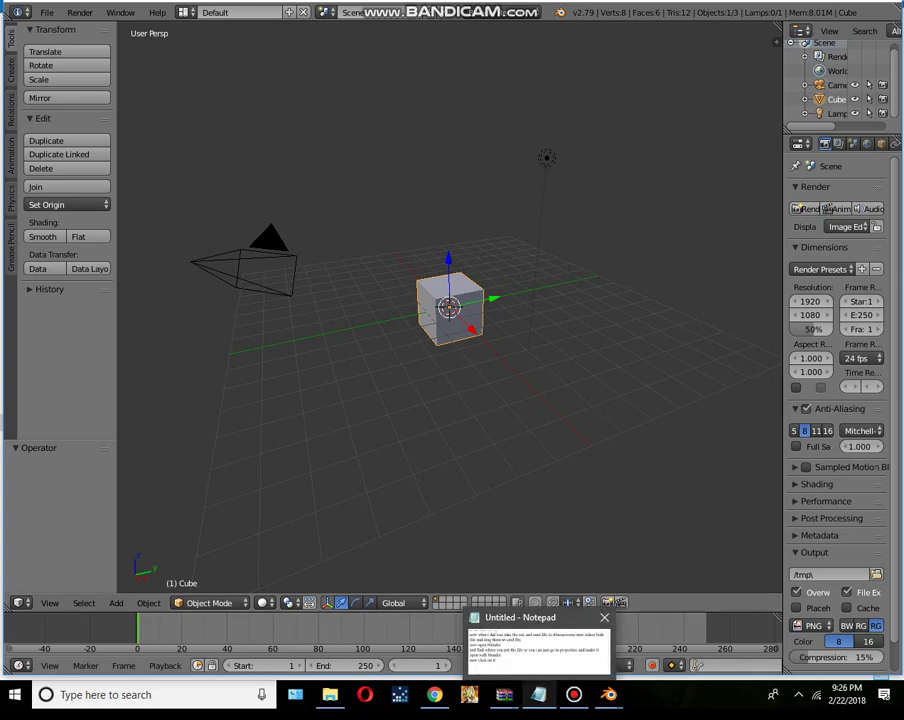
left_click(538, 694)
type("right cli")
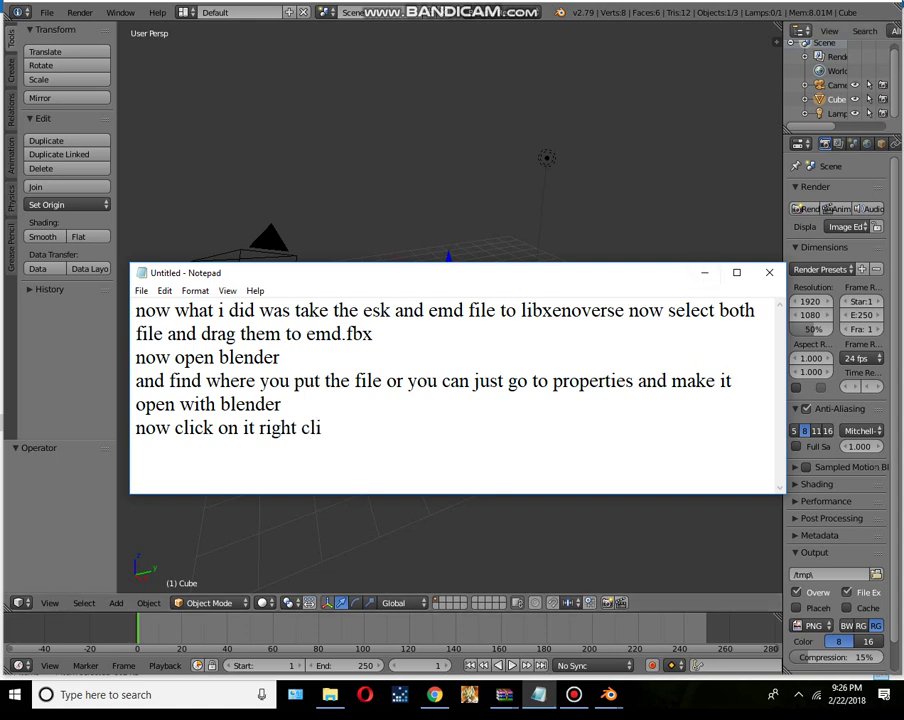
mouse_move(573, 272)
left_mouse_down()
mouse_move(535, 329)
mouse_move(558, 389)
left_mouse_up()
left_click(689, 386)
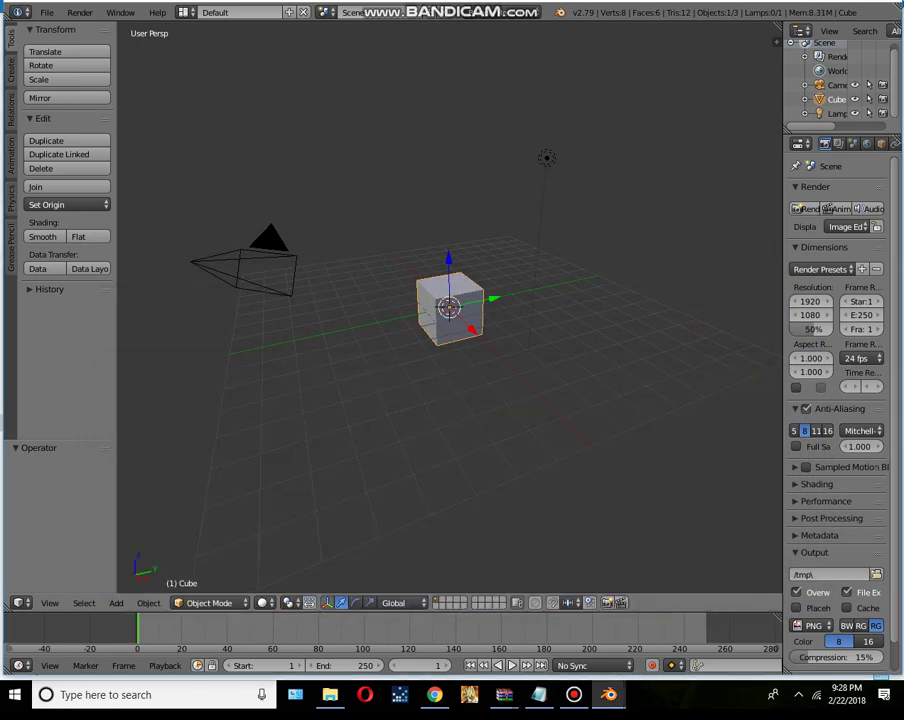
Step: Delete the default cube and import GOD_000_Bust.emd.fbx
key("x")
key("Return")
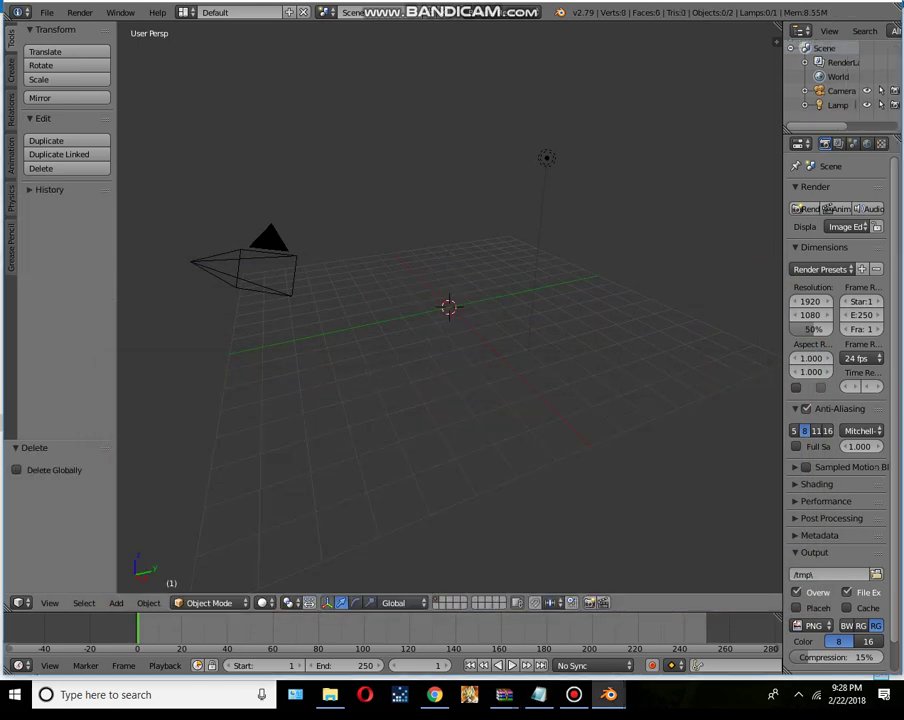
left_click(47, 12)
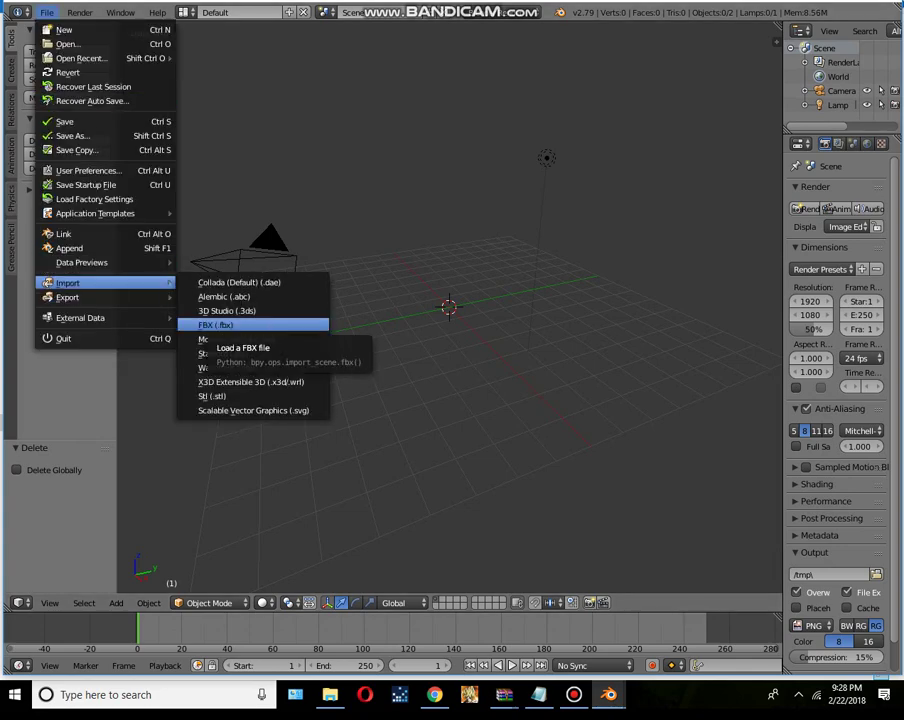
left_click(215, 325)
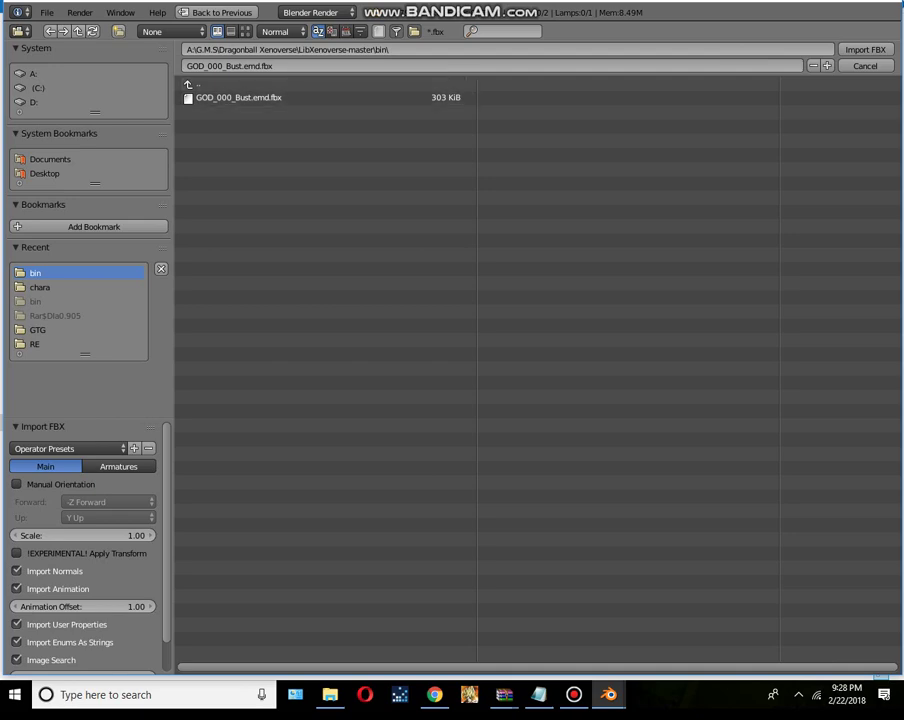
left_click(238, 97)
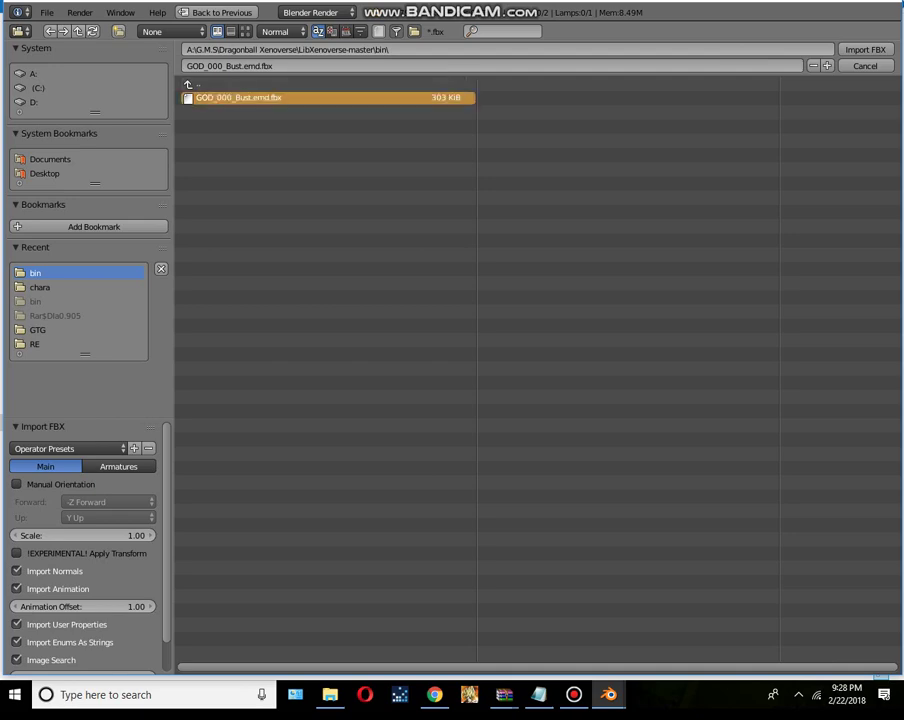
key("Return")
scroll(450, 305, "up", 2)
scroll(450, 305, "up", 2)
scroll(450, 305, "up", 2)
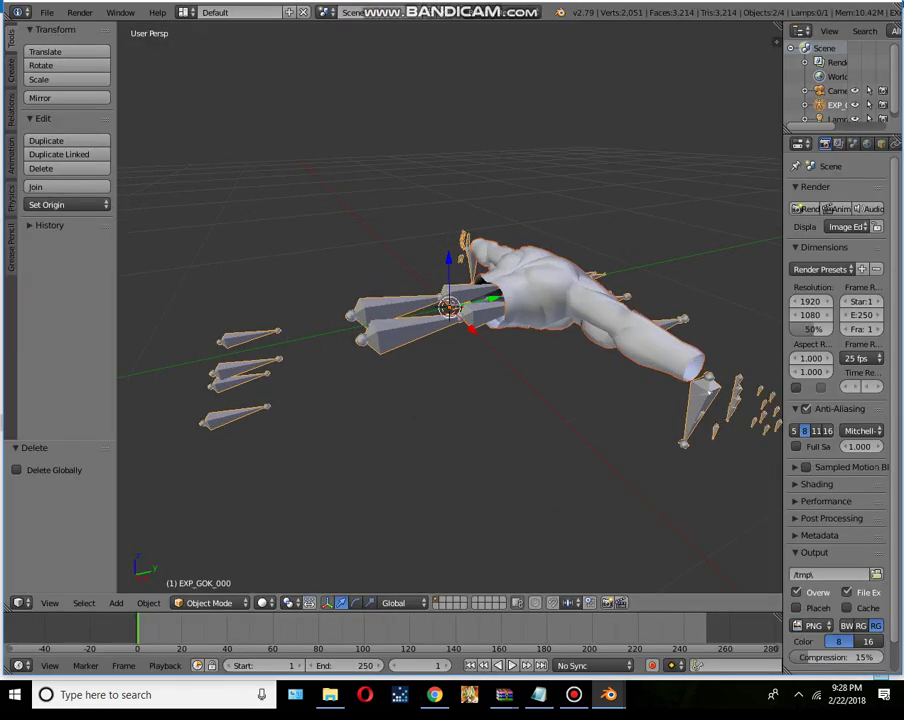
scroll(450, 305, "down", 2)
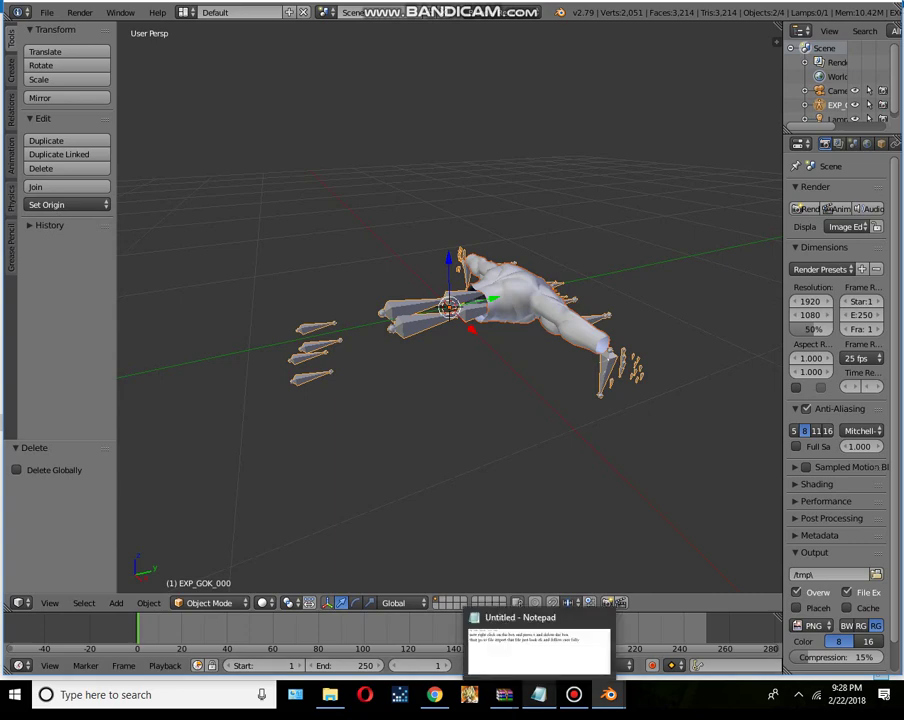
Step: Add note lines about deleting the cube, importing the file, and keeping the esk
left_click(538, 694)
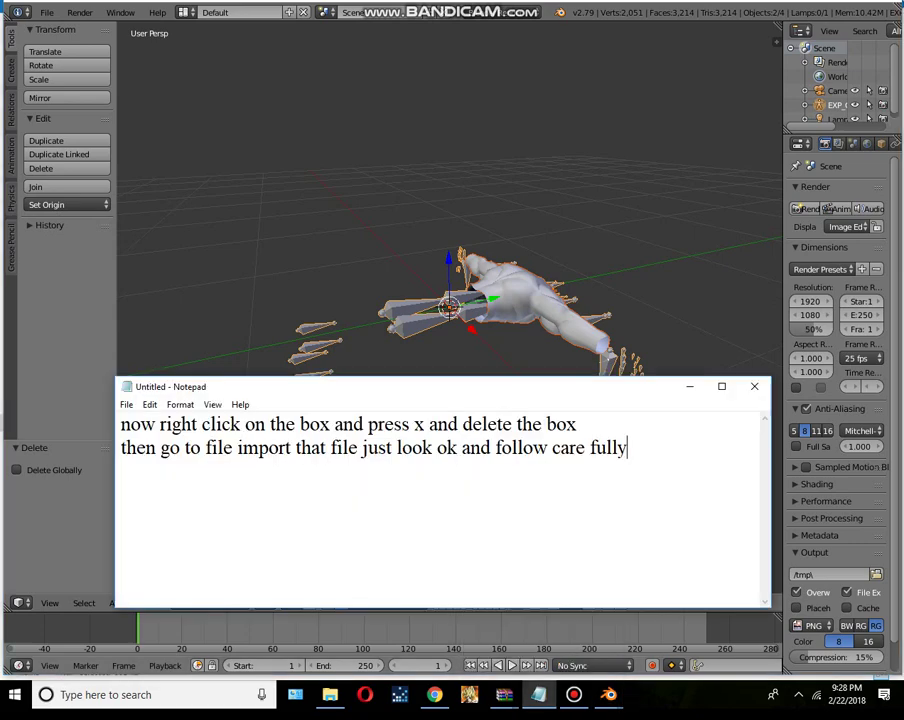
key("Return")
type("noy")
key("BackSpace")
type("w you")
key("BackSpace")
type("u got")
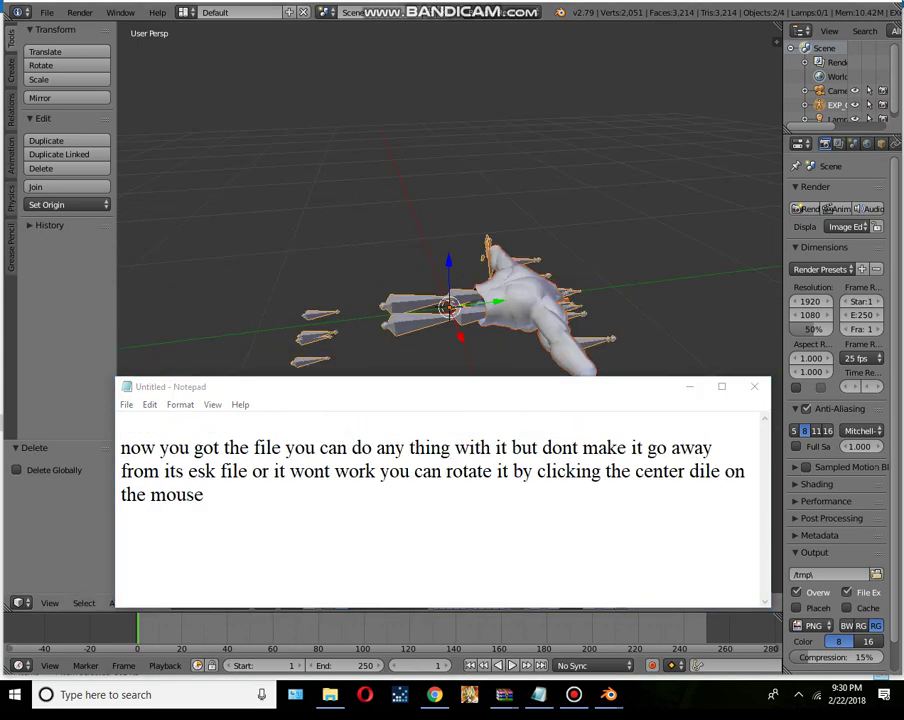
Step: Orbit the bust to view it from the side, several angles, and above
middle_click_drag(450, 200, 307, 110)
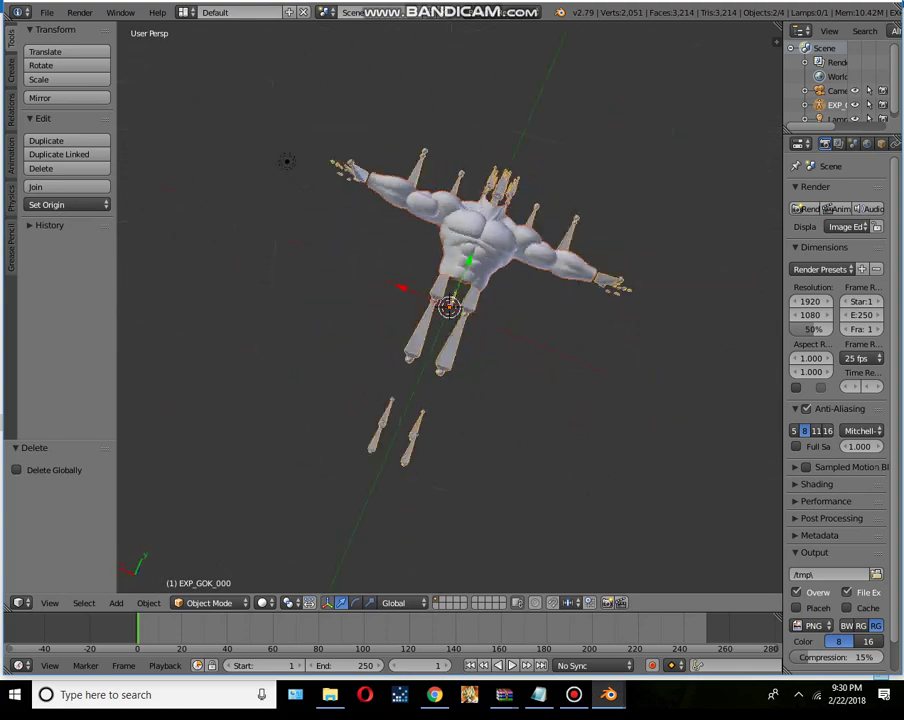
middle_click_drag(450, 300, 520, 280)
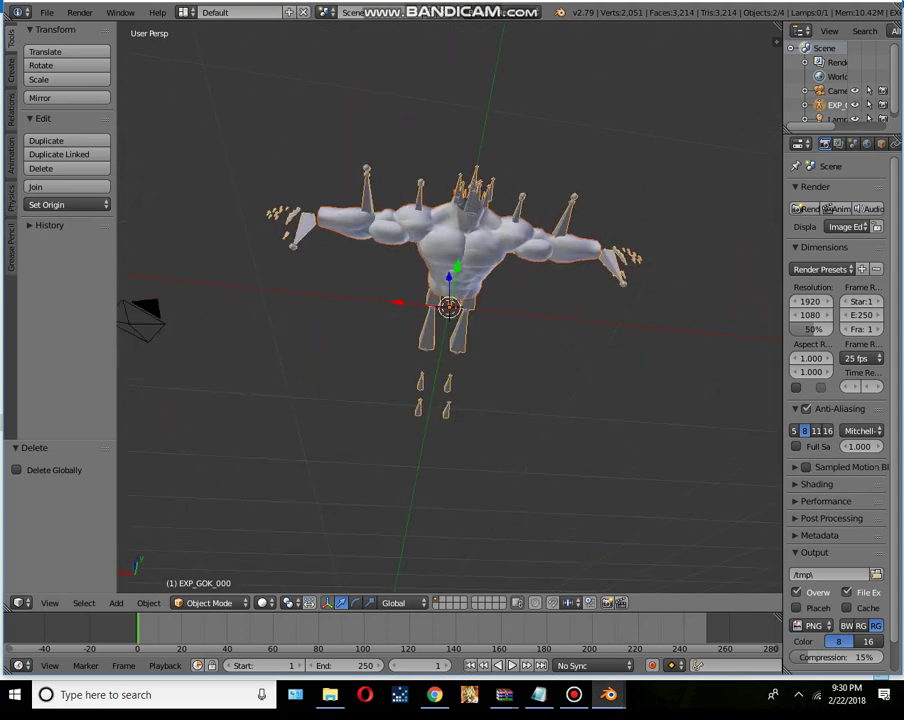
middle_click_drag(230, 217, 220, 248)
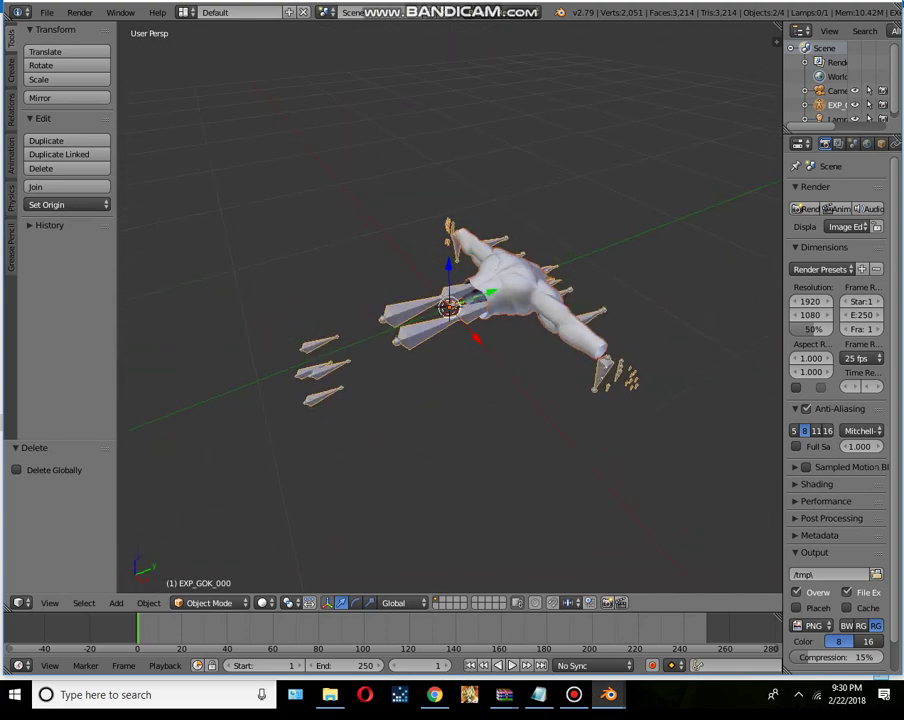
Step: Put the armature in Edit Mode and start moving b_R_Leg1, then cancel
left_click(209, 602)
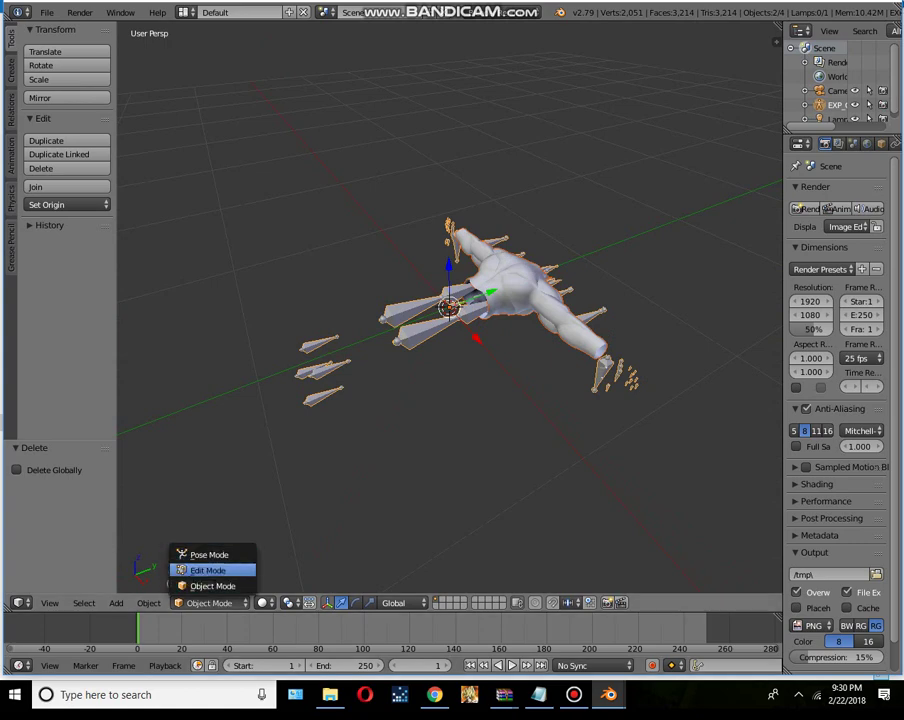
left_click(210, 570)
right_click(455, 302)
key("g")
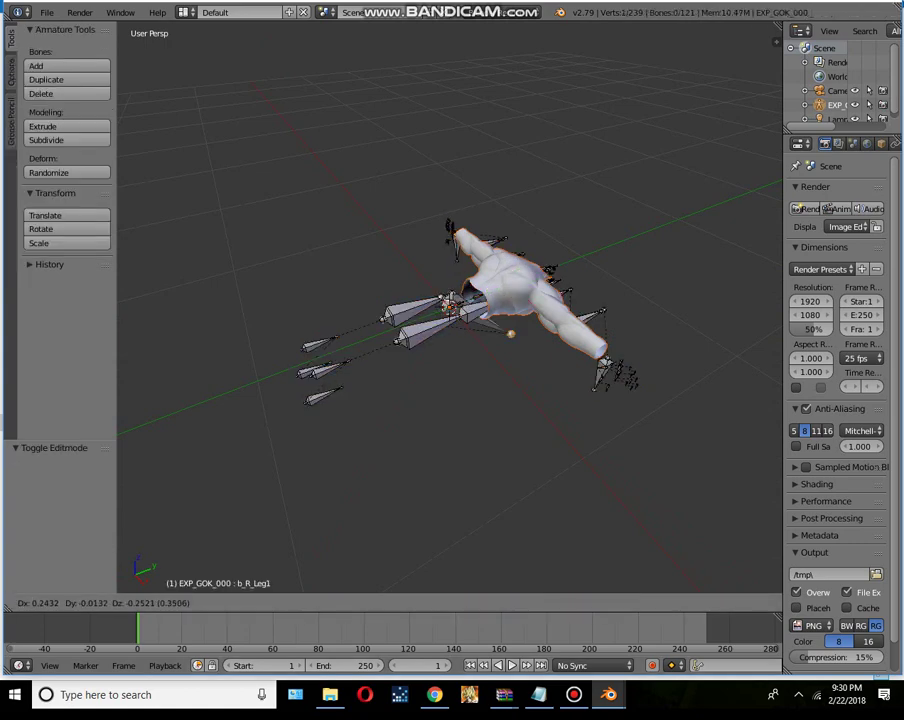
key("Escape")
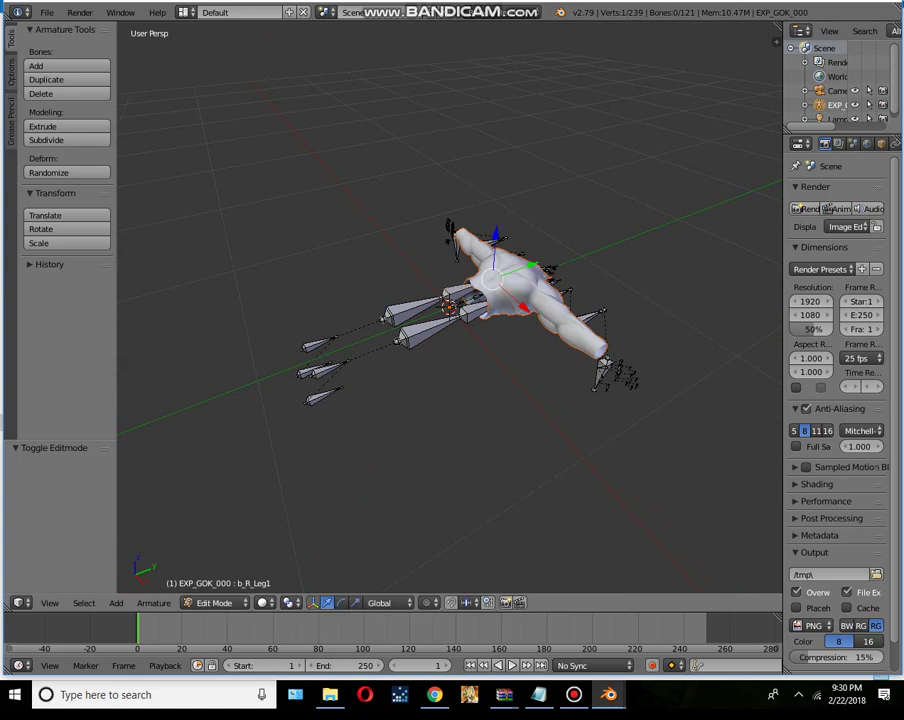
Step: Nudge bone b_C_Spine2 to a new position and return to Object Mode
key("a")
right_click(510, 280)
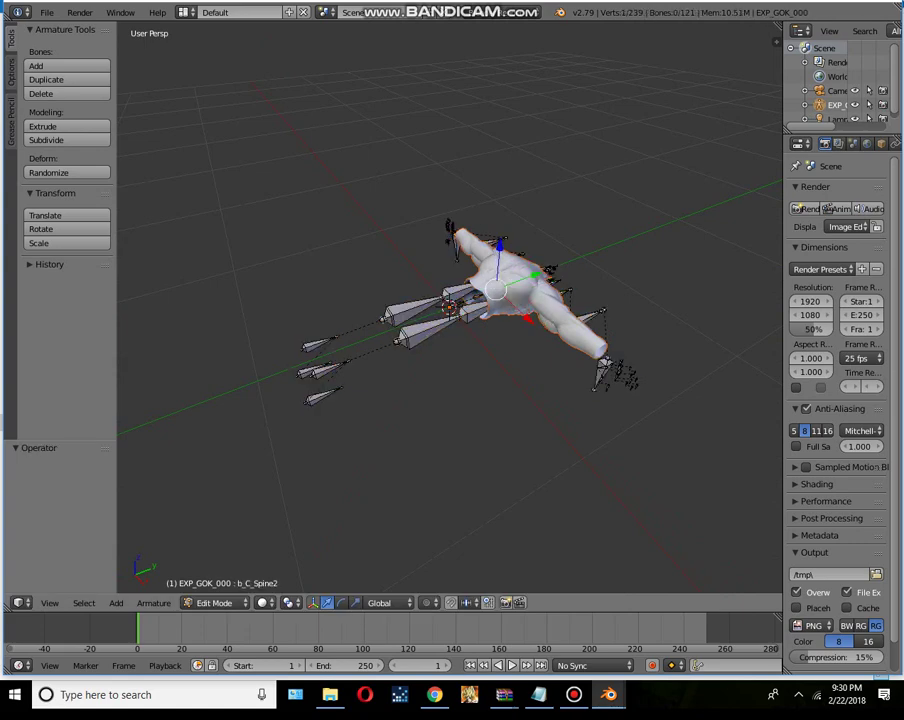
key("g")
key("Return")
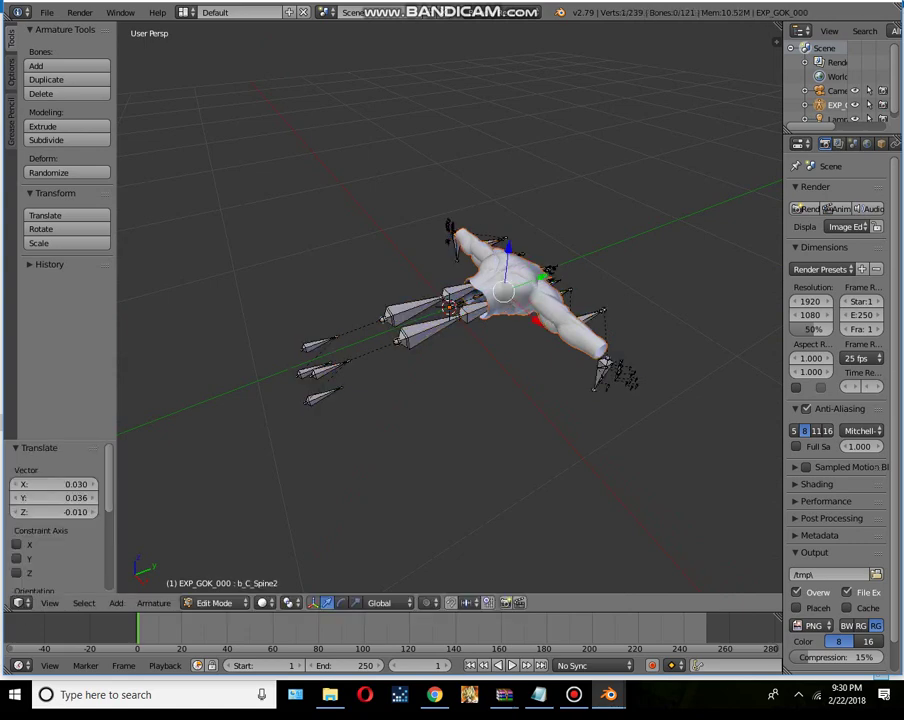
left_click(214, 602)
left_click(222, 587)
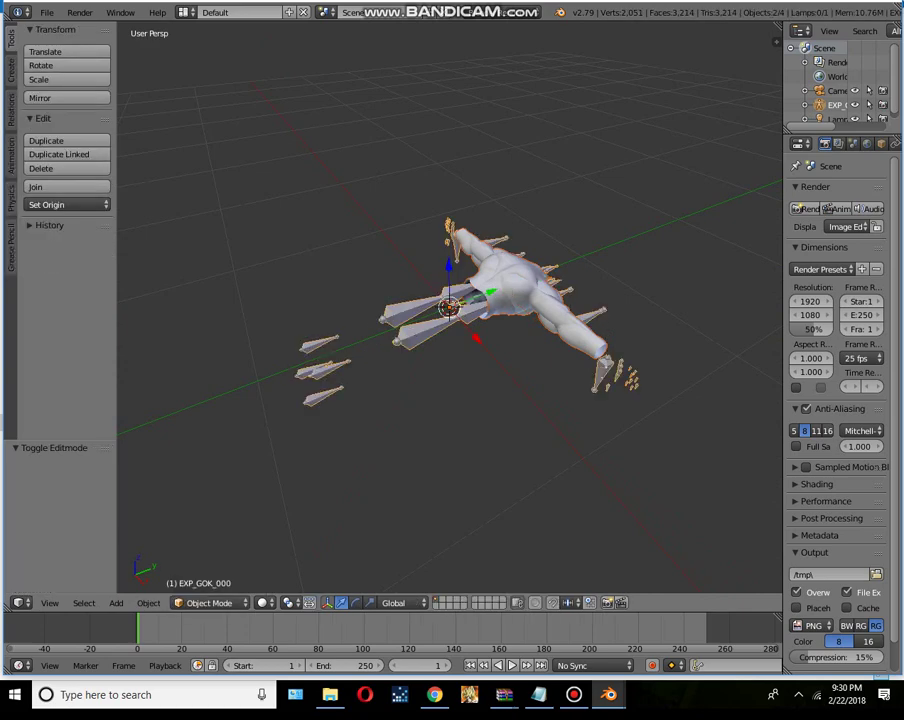
key("Delete")
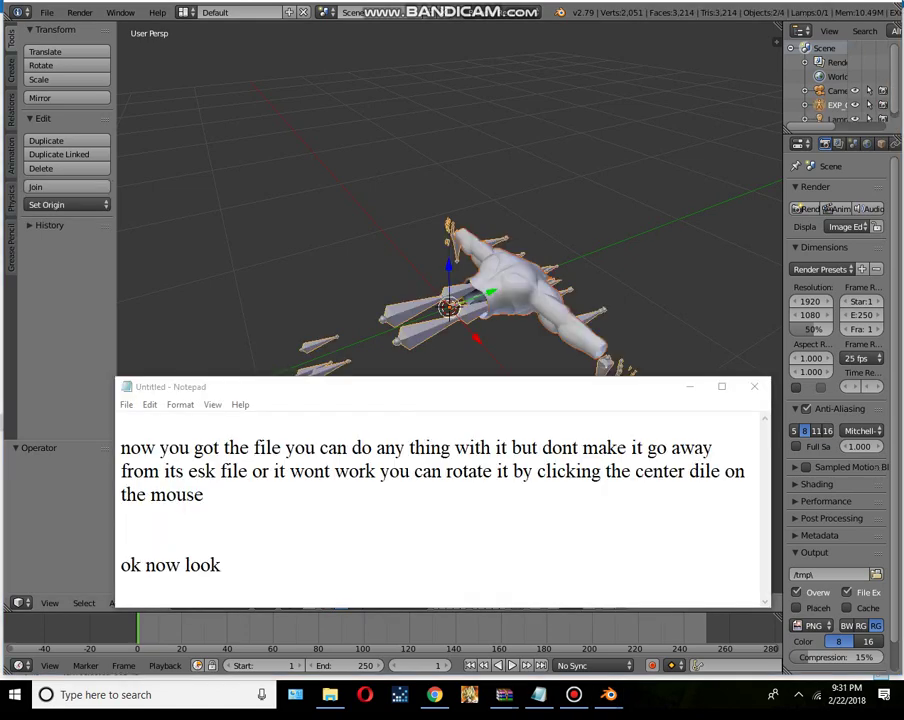
Step: Select the GOD_000_Bust mesh and put it into Edit Mode
left_click(564, 348)
left_click(209, 602)
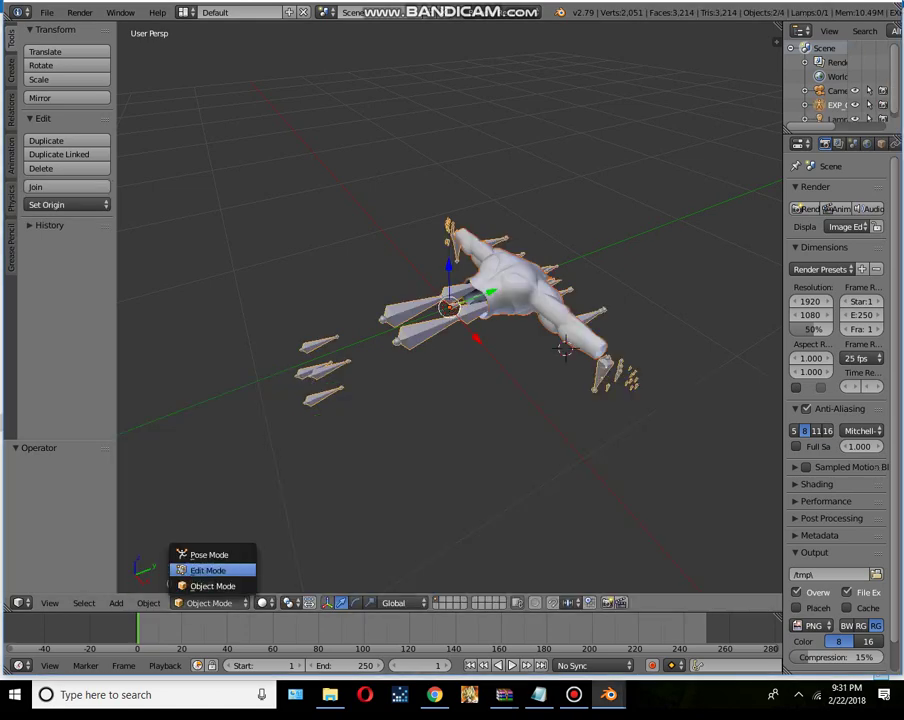
left_click(208, 570)
left_click(214, 602)
left_click(232, 580)
right_click(564, 348)
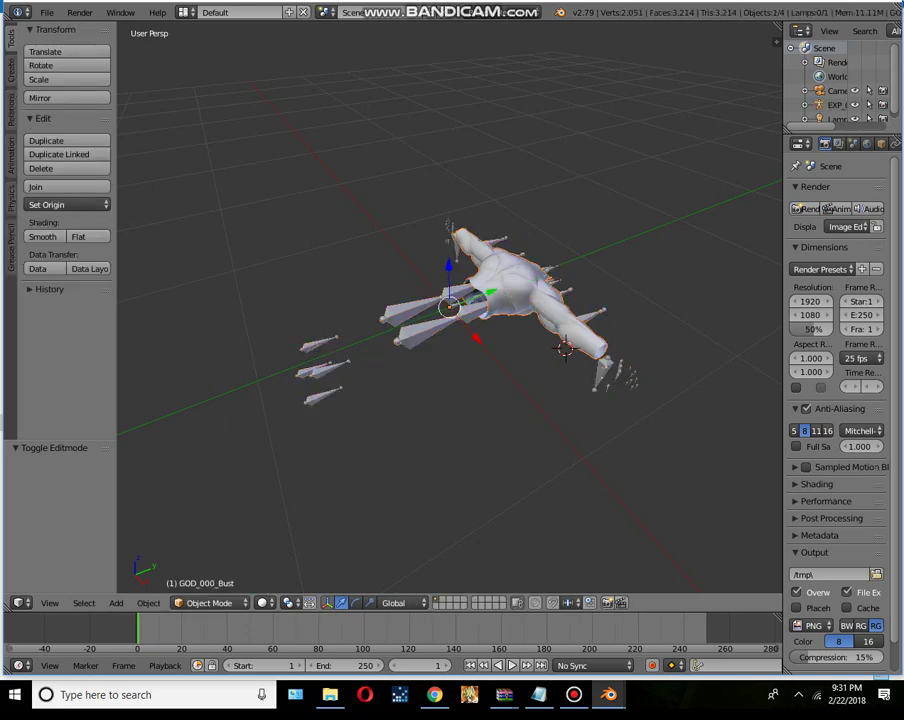
left_click(209, 602)
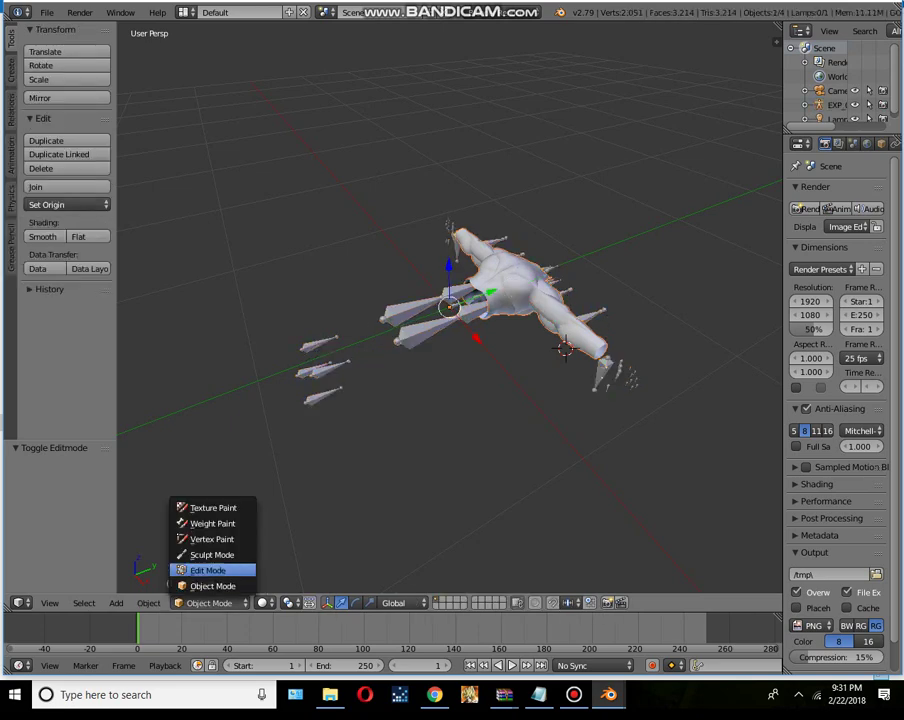
left_click(205, 566)
scroll(450, 300, "up", 5)
scroll(450, 300, "up", 2)
Step: Select all faces using the skin_bust material from the Material settings
middle_click_drag(450, 300, 520, 300)
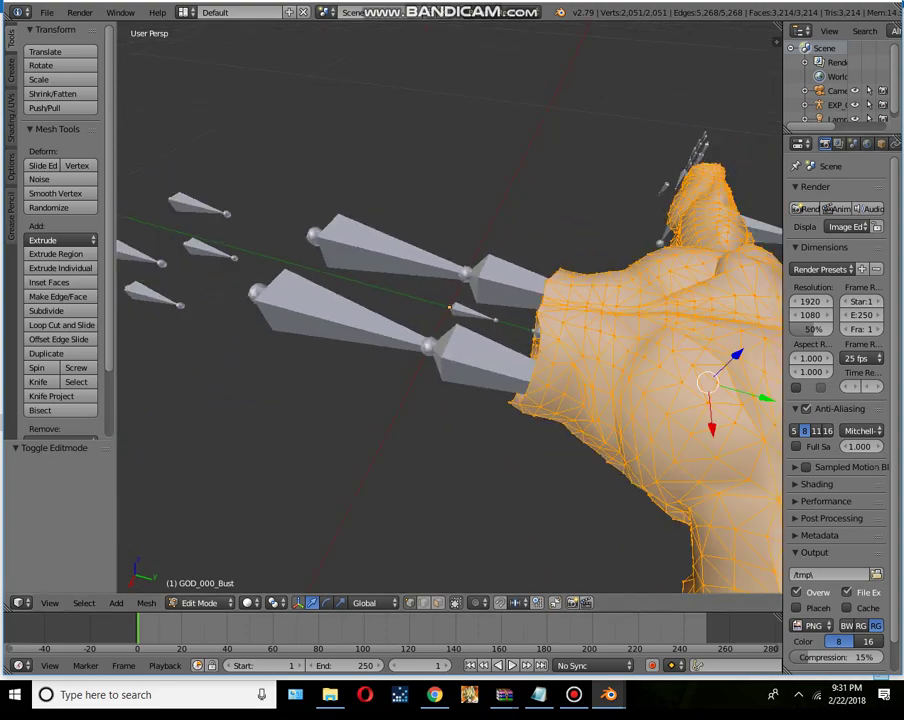
left_click_drag(785, 300, 692, 300)
left_click(844, 143)
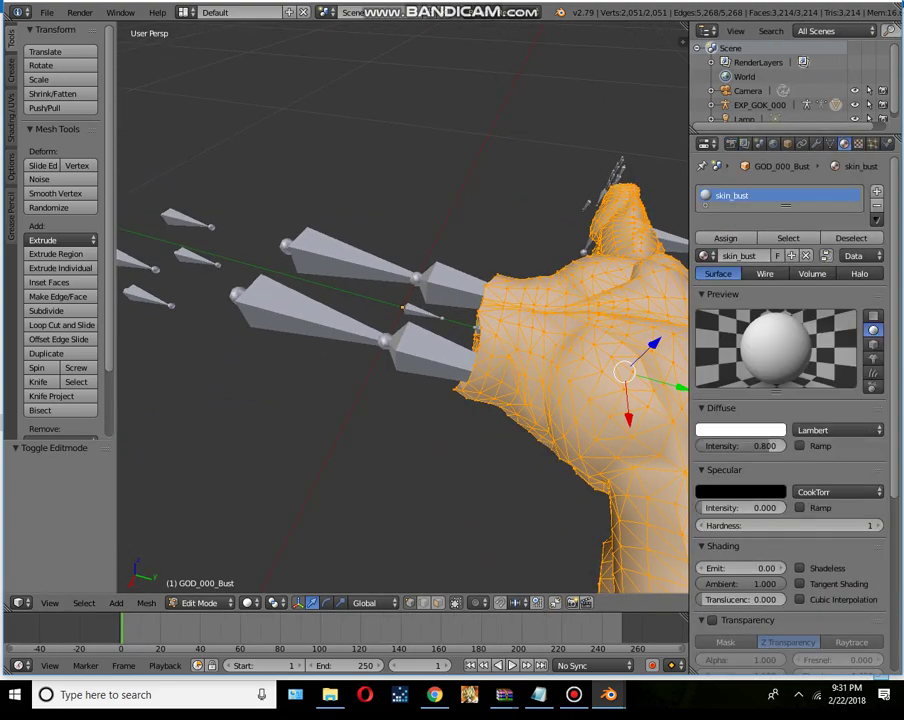
mouse_move(150, 200)
middle_mouse_down()
mouse_move(193, 115)
mouse_move(268, 192)
middle_mouse_up()
scroll(193, 115, "down", 3)
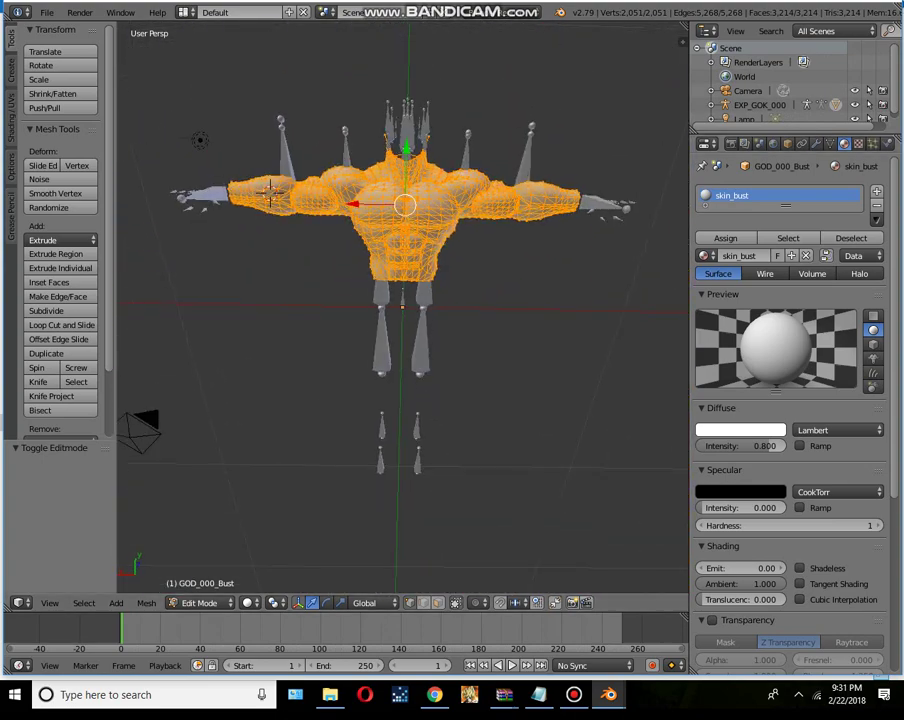
left_click(851, 238)
left_click(788, 238)
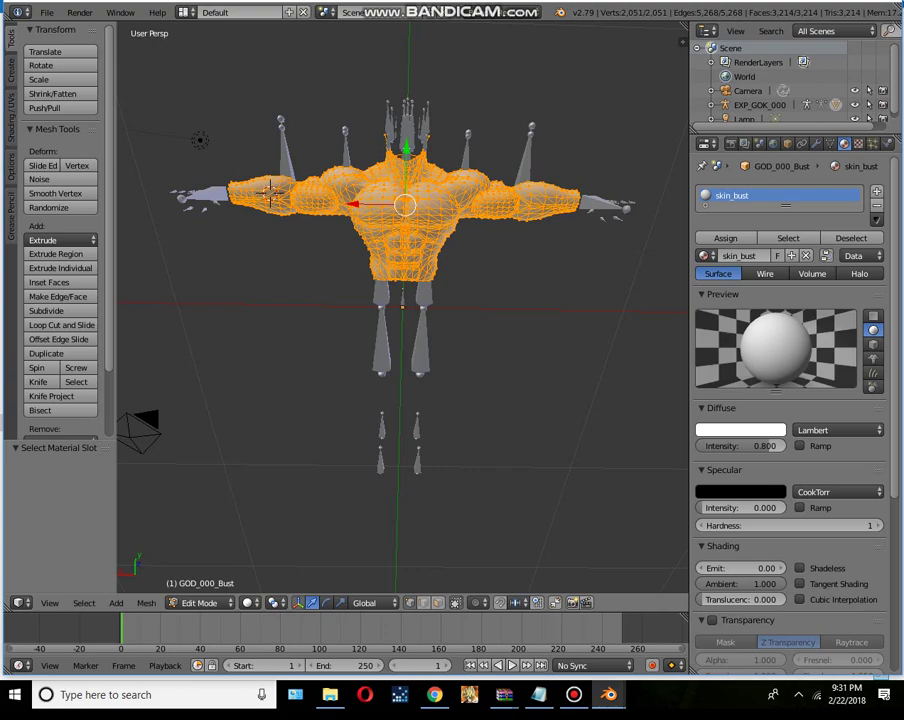
Step: Drag a single chest vertex downward into a long spike
right_click(385, 185)
key("g")
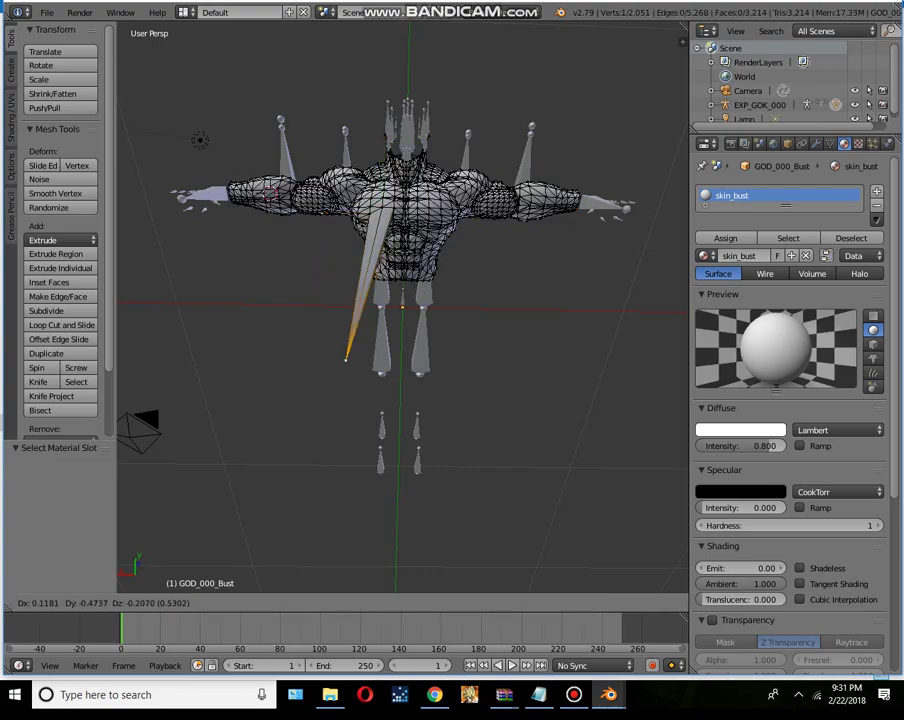
left_click(345, 360)
mouse_move(345, 360)
middle_mouse_down()
mouse_move(450, 380)
mouse_move(490, 375)
mouse_move(400, 300)
middle_mouse_up()
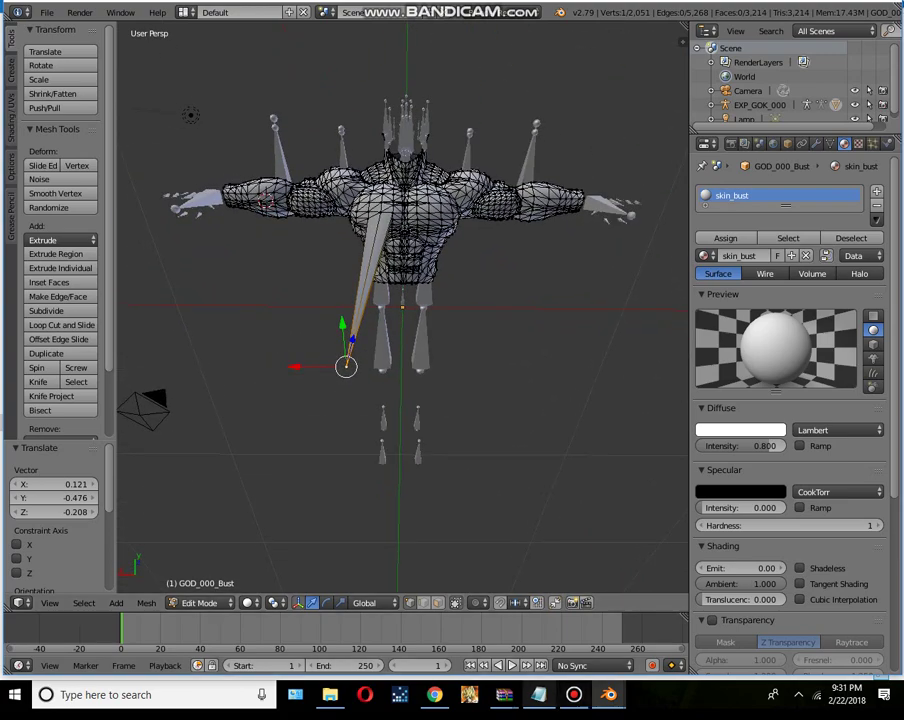
Step: Clear the old Notepad notes and write 'now after the mod export it follow me'
key("alt+Tab")
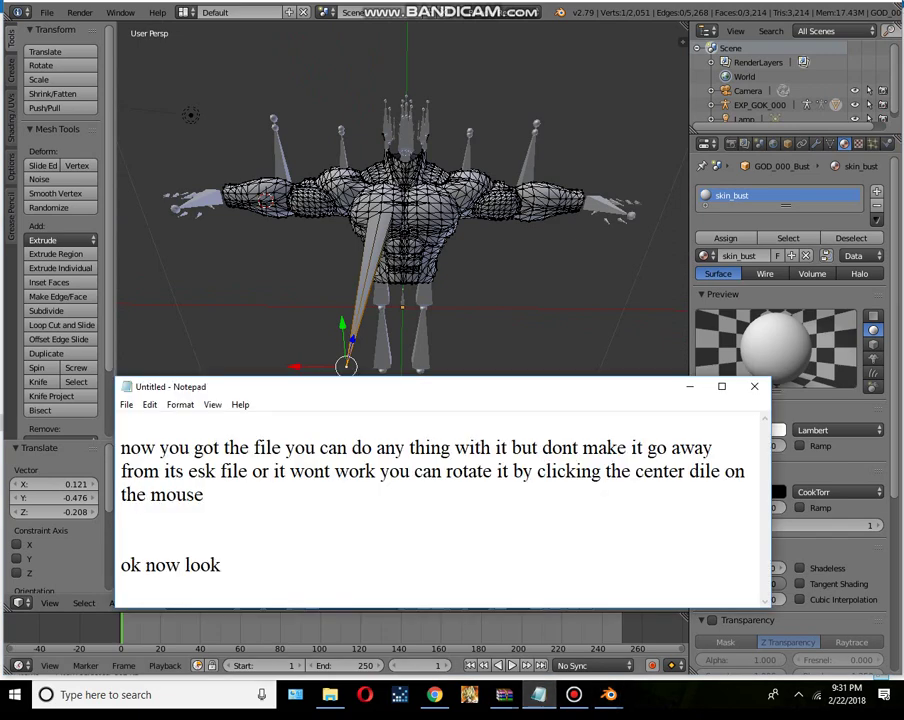
key("ctrl+a")
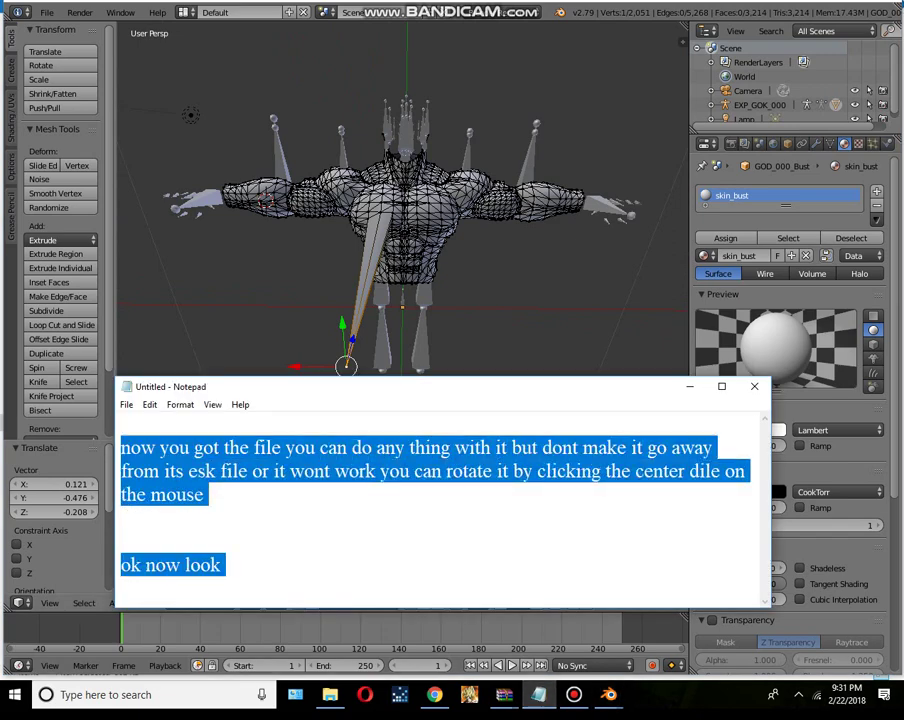
key("BackSpace")
type("just")
key("BackSpace")
key("BackSpace")
key("BackSpace")
key("BackSpace")
type("now afe")
key("BackSpace")
type("ter the mod")
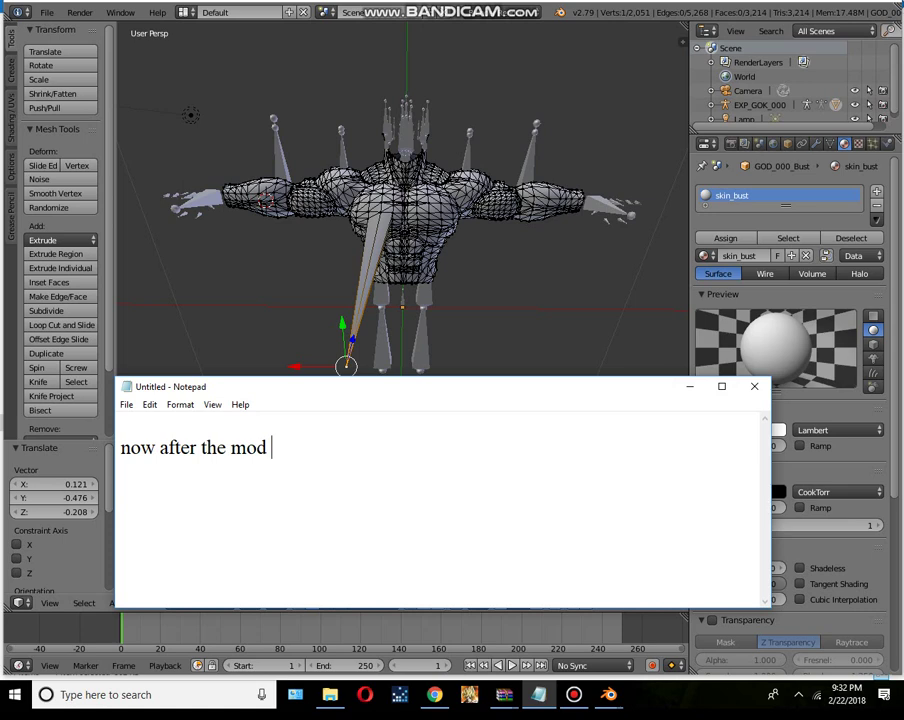
type("export ")
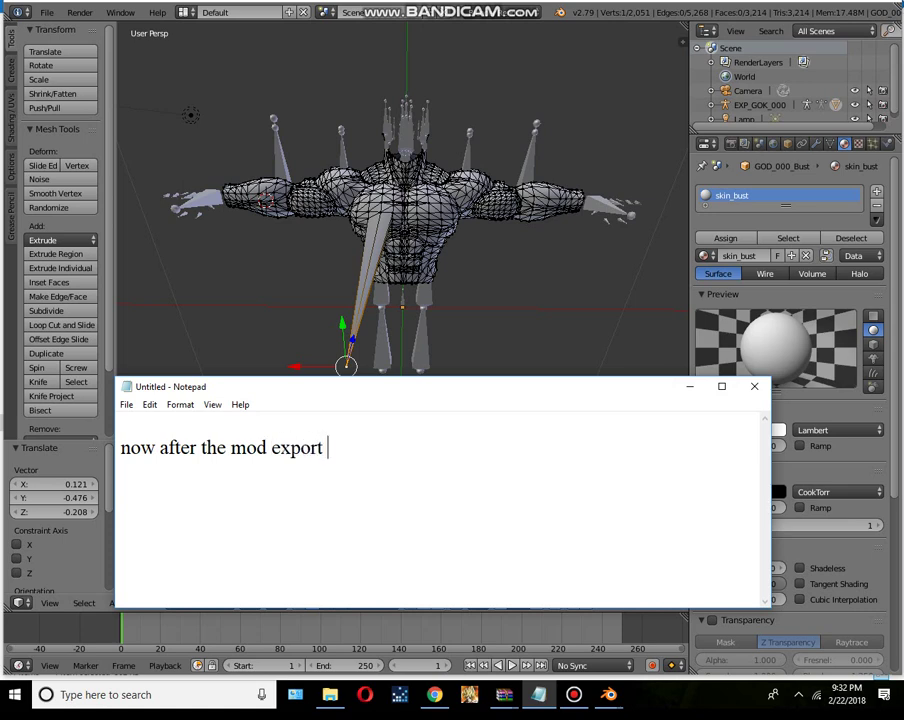
type("it ")
type("follow me")
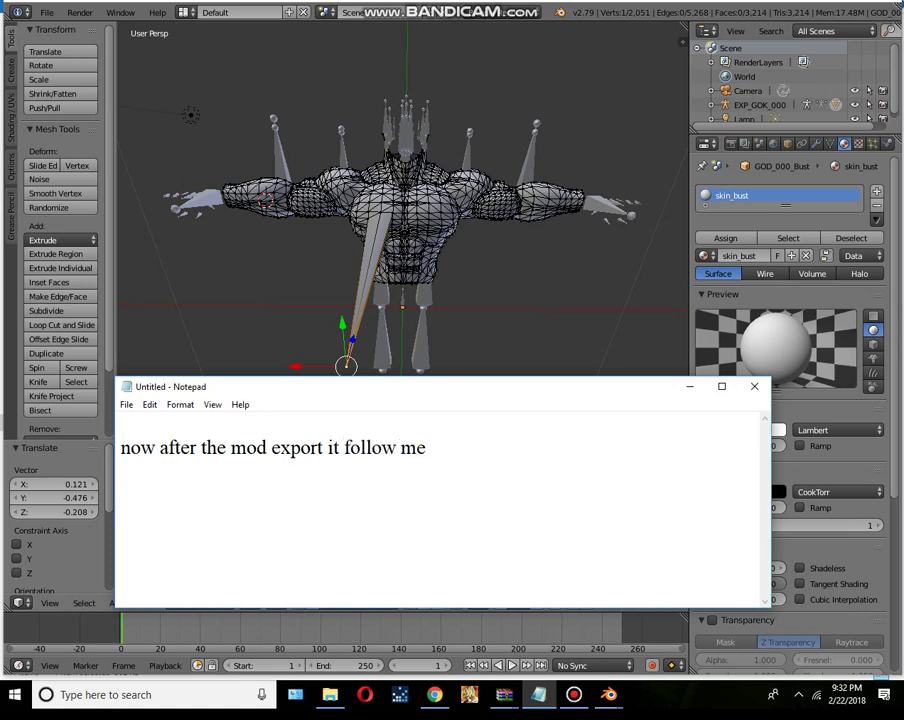
left_click(47, 12)
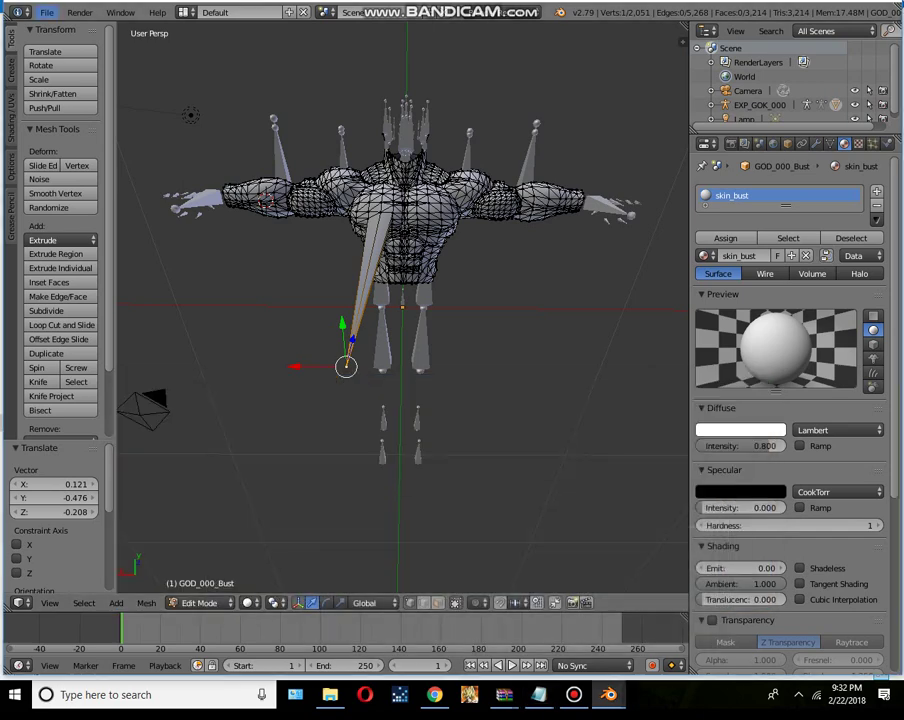
left_click(47, 12)
mouse_move(67, 297)
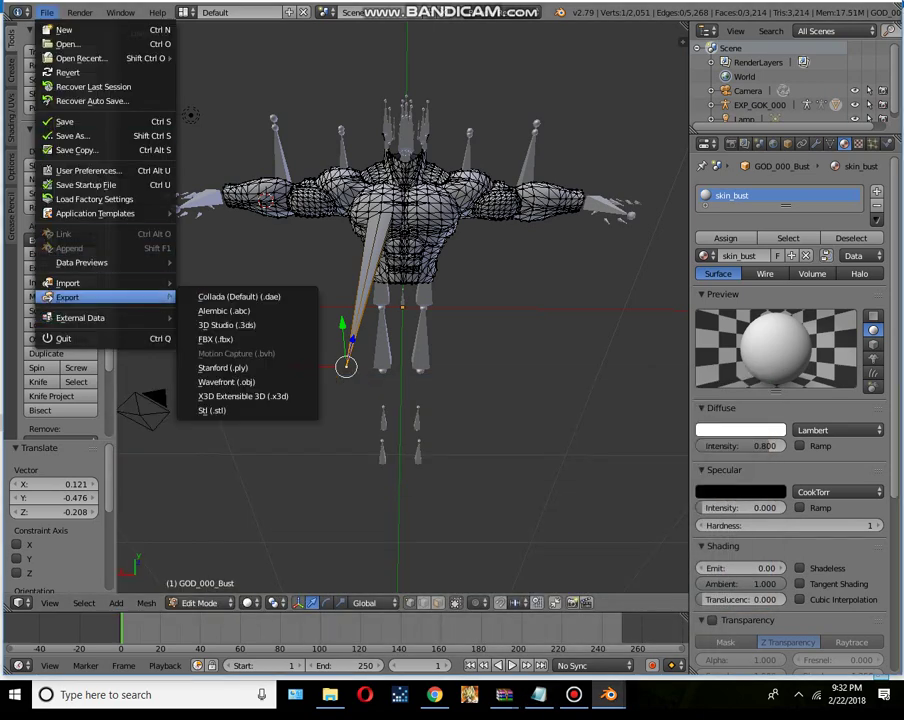
left_click(215, 339)
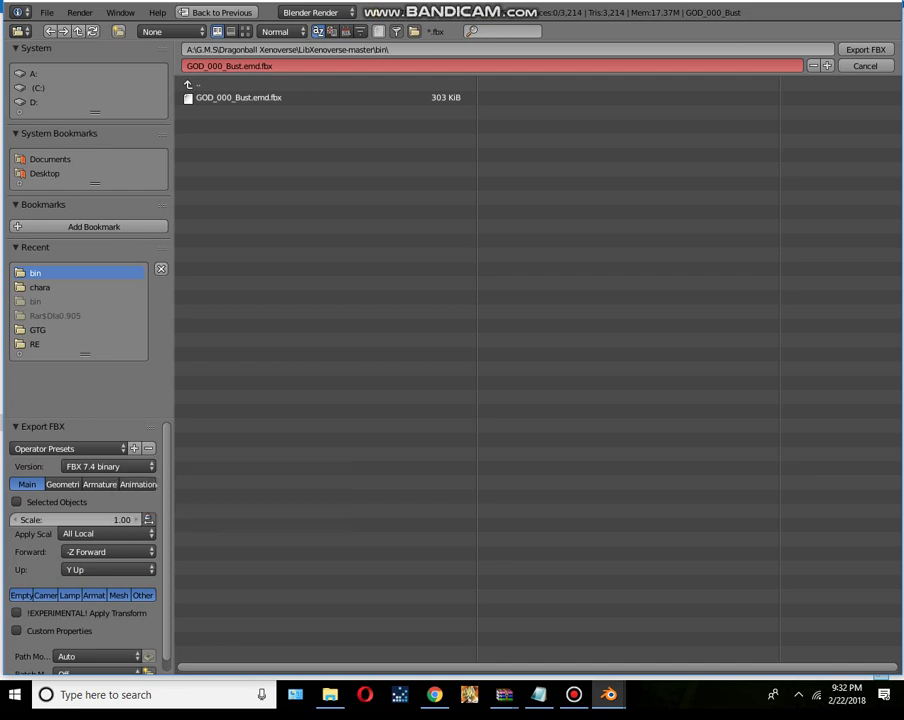
left_click(538, 694)
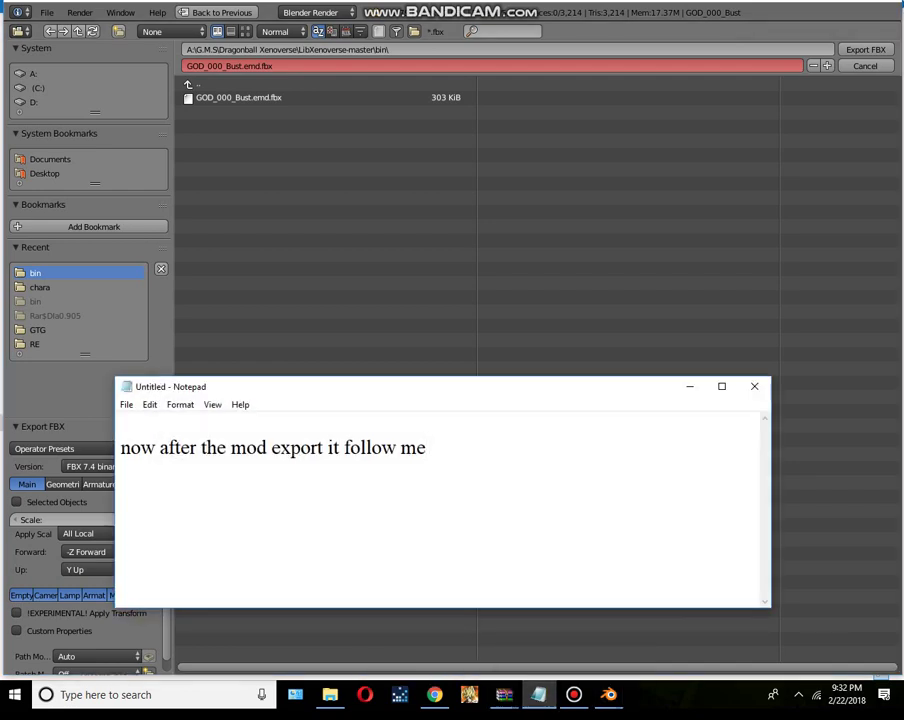
key("Return")
left_click_drag(300, 386, 364, 284)
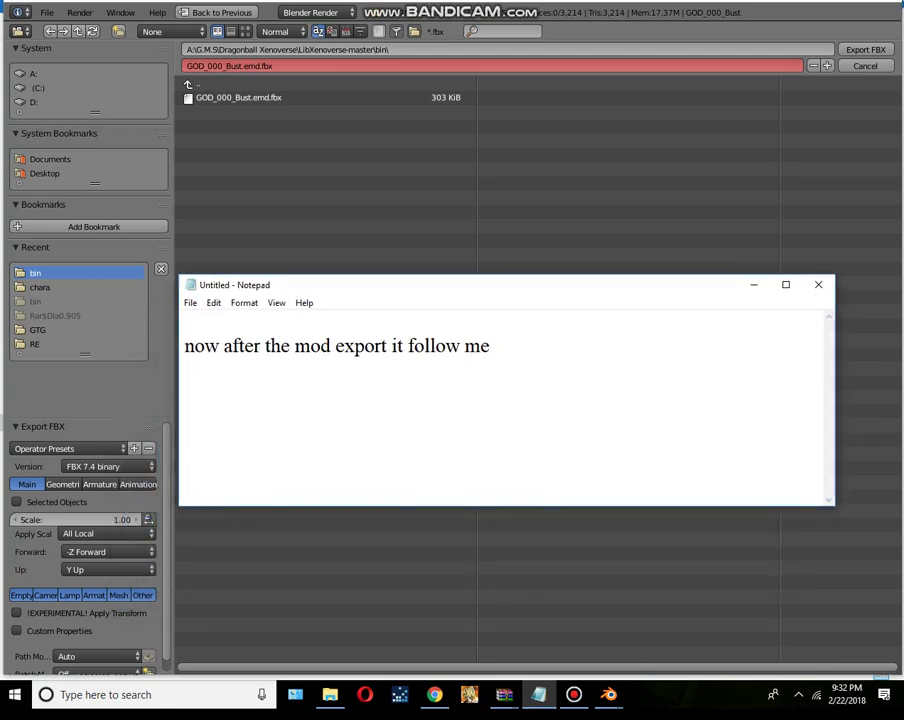
type("place the vl")
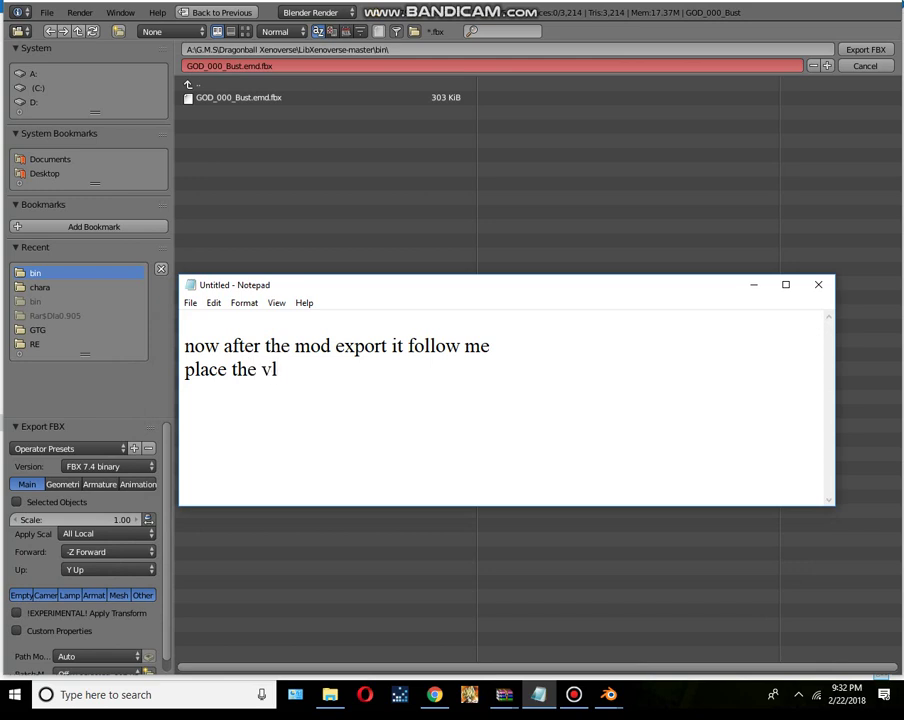
type("ue just as i do")
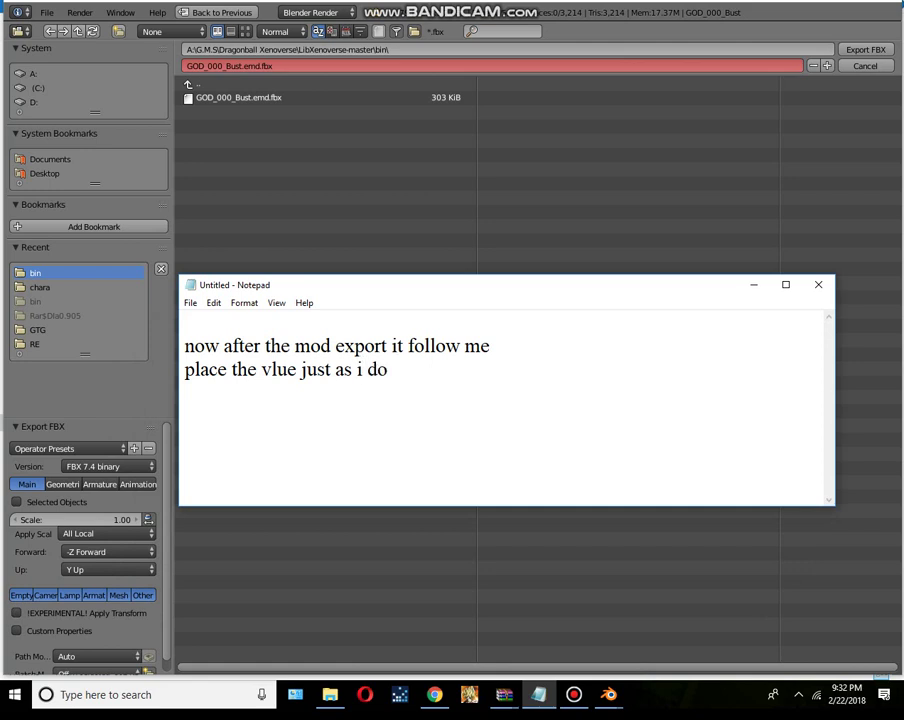
left_click(275, 370)
type("a")
key("alt+Tab")
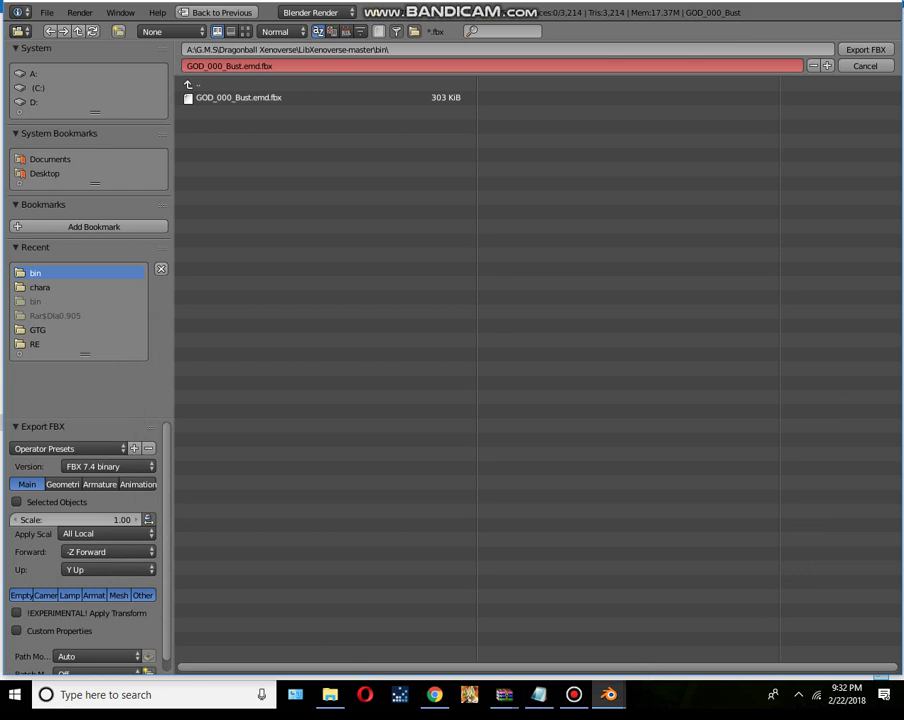
Step: Set the FBX export version to FBX 6.1 ASCII with Z Forward as forward axis
left_click(105, 466)
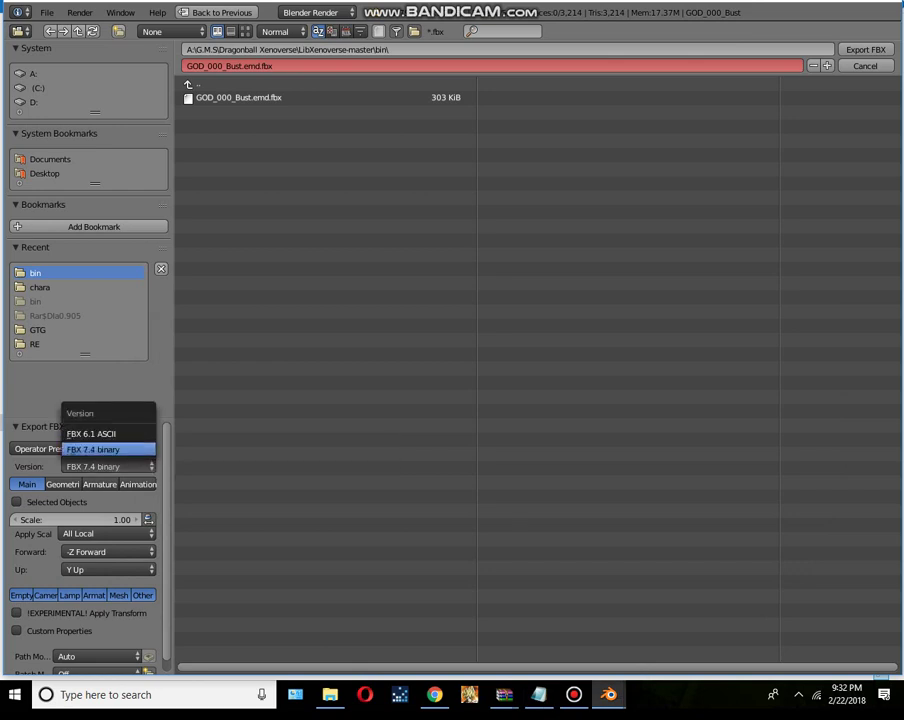
left_click(95, 433)
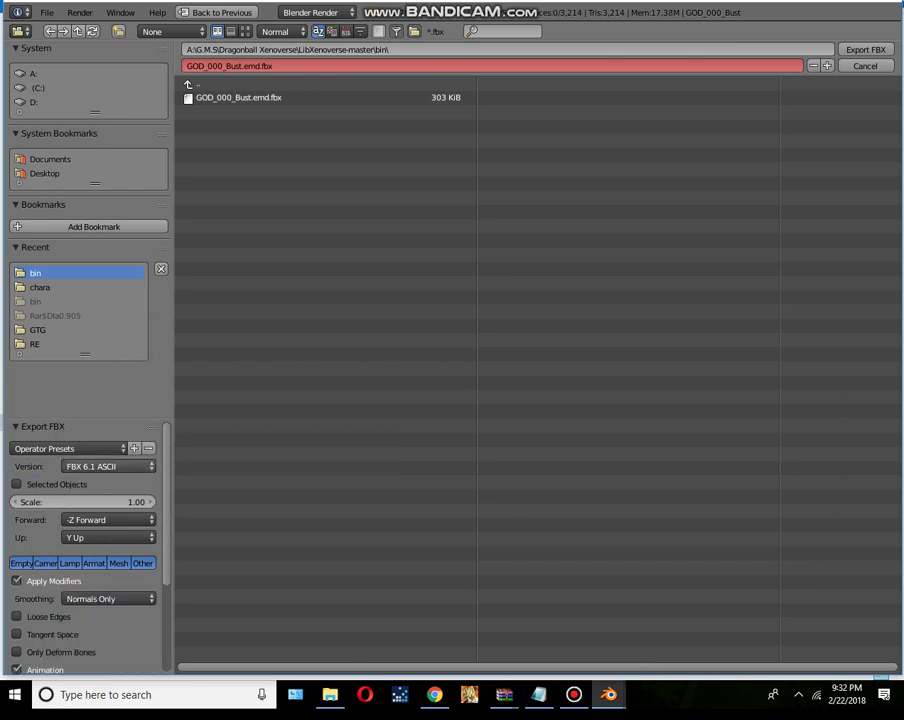
left_click(100, 520)
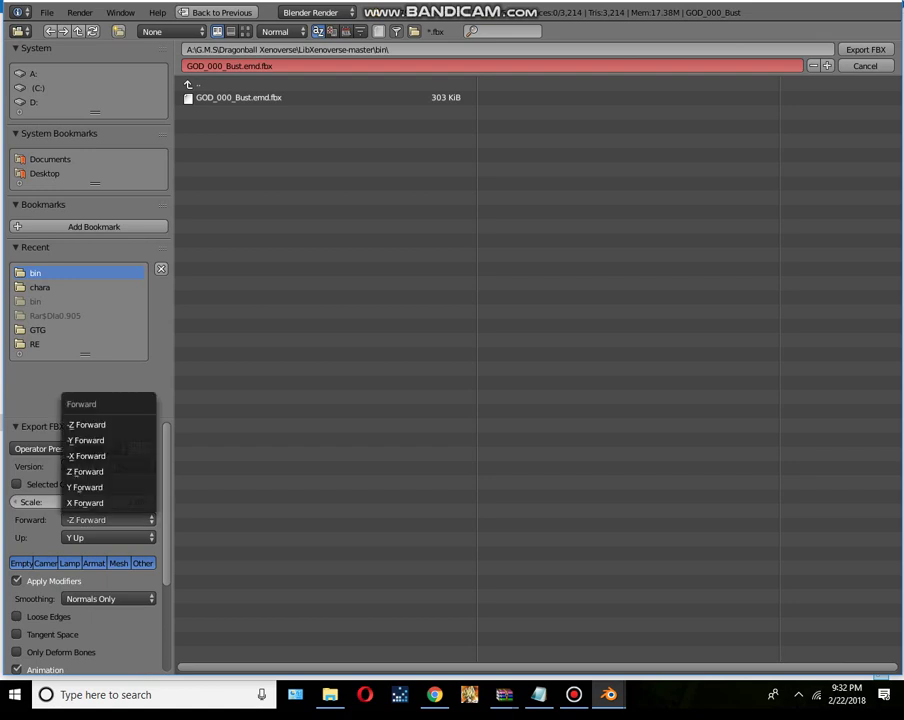
left_click(85, 471)
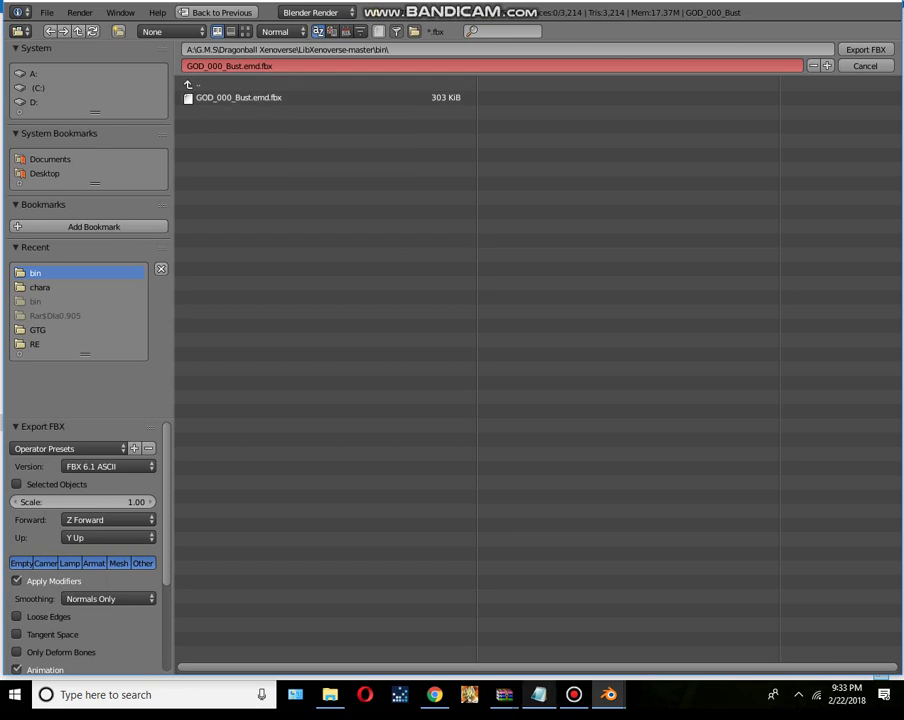
Step: Add a note line about dragging file.emd onto fbxemd, then export over GOD_000_Bust.emd.fbx
left_click(538, 694)
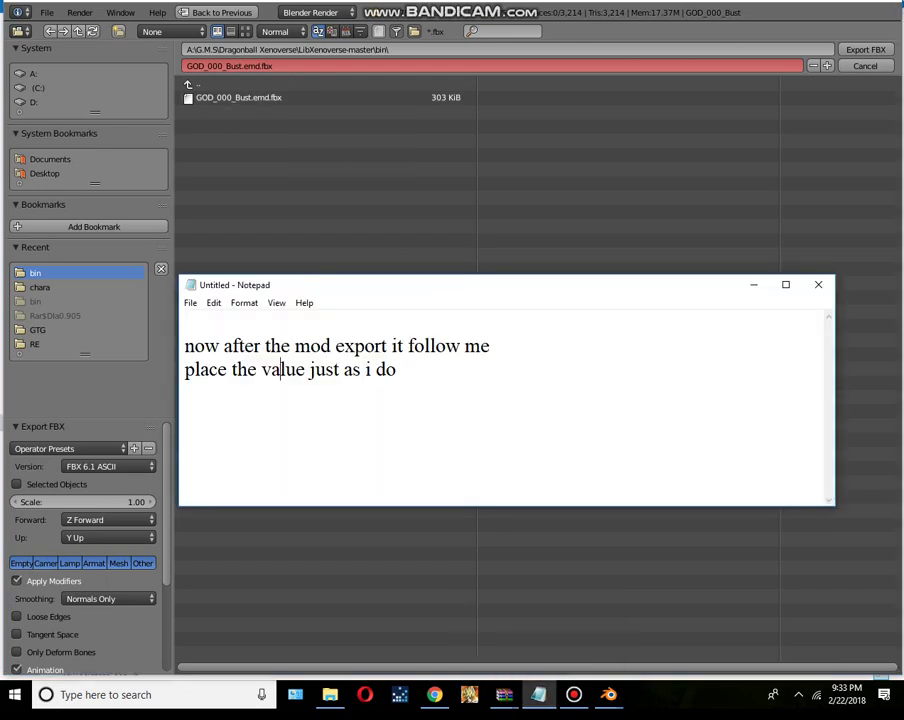
key("End")
key("Return")
type("after tha")
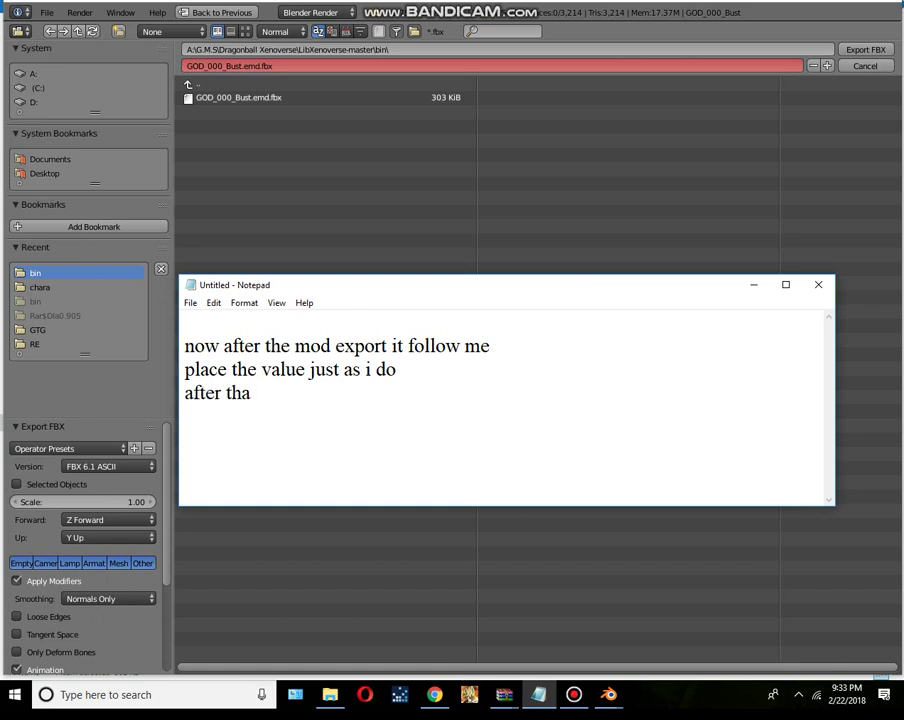
type("t double click on the file")
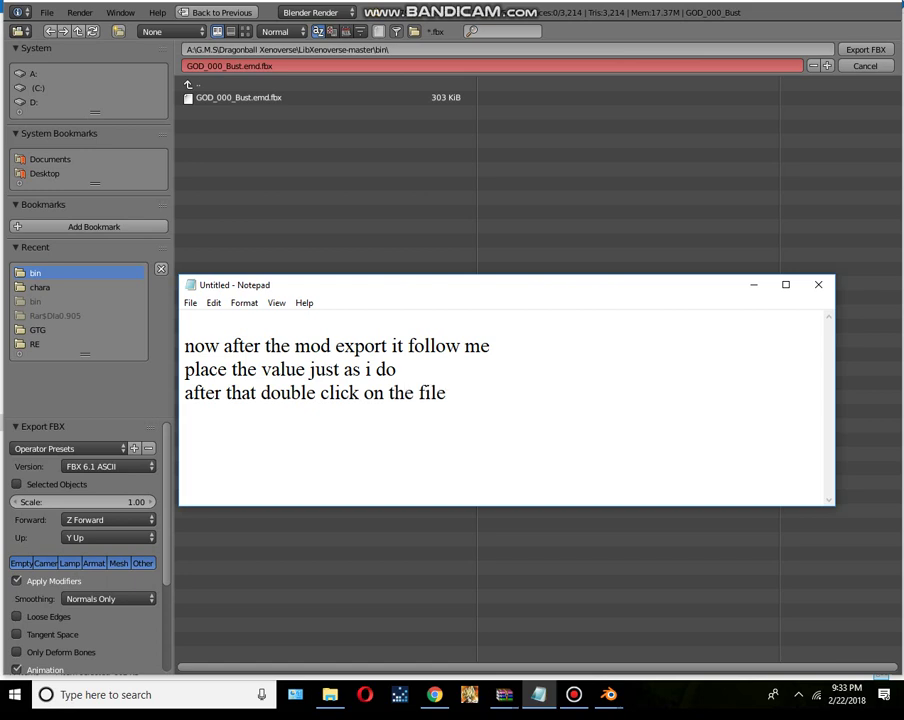
left_click(608, 694)
left_click(240, 97)
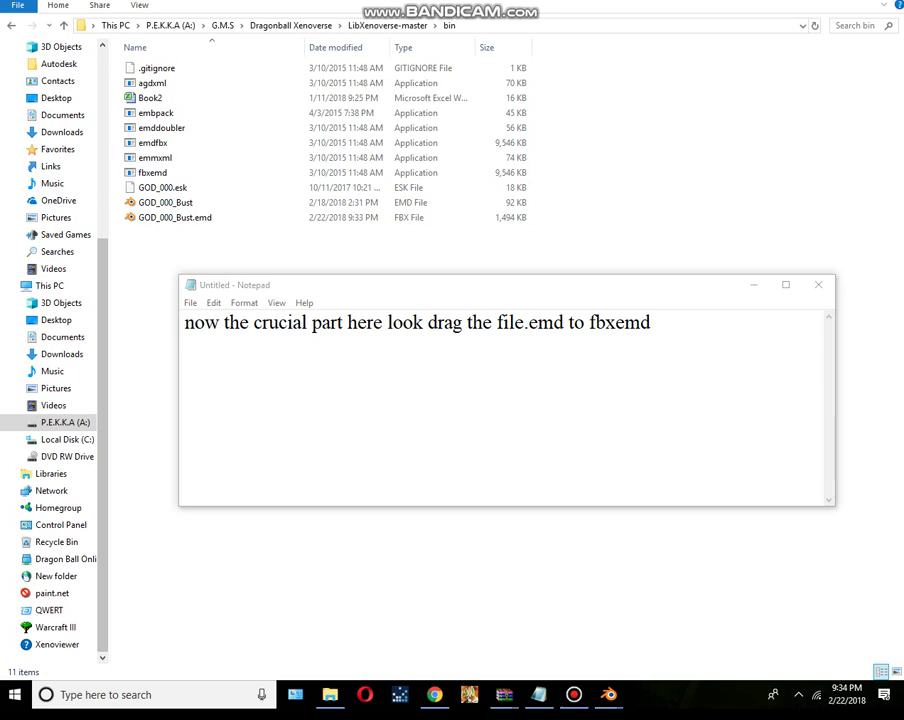
Step: Drag GOD_000_Bust.emd onto fbxemd, then start the note 'wala you got that file'
left_click(175, 217)
left_click_drag(175, 217, 188, 172)
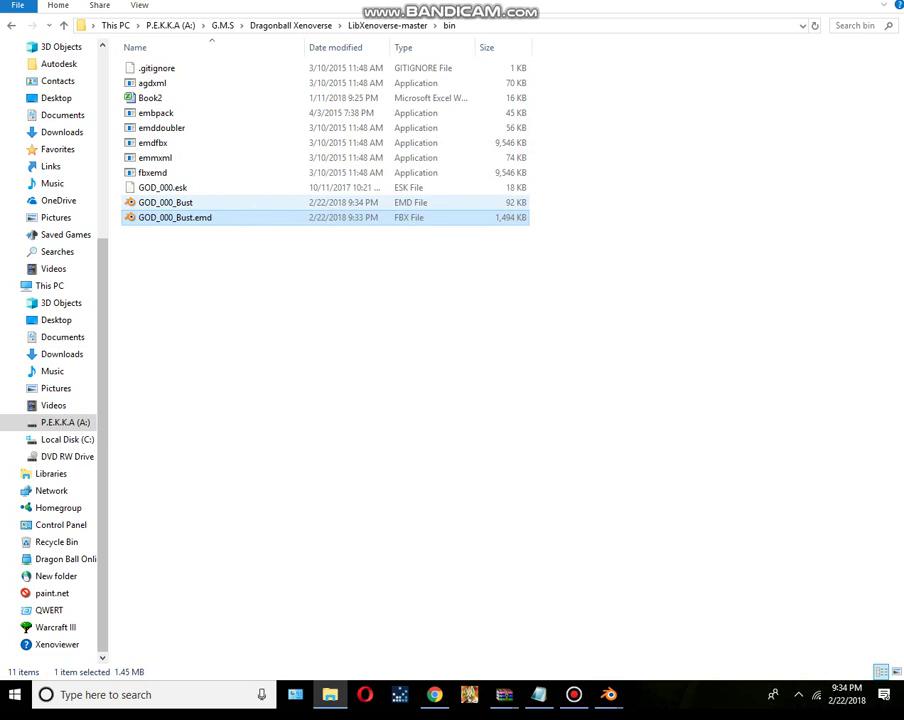
left_click(165, 202)
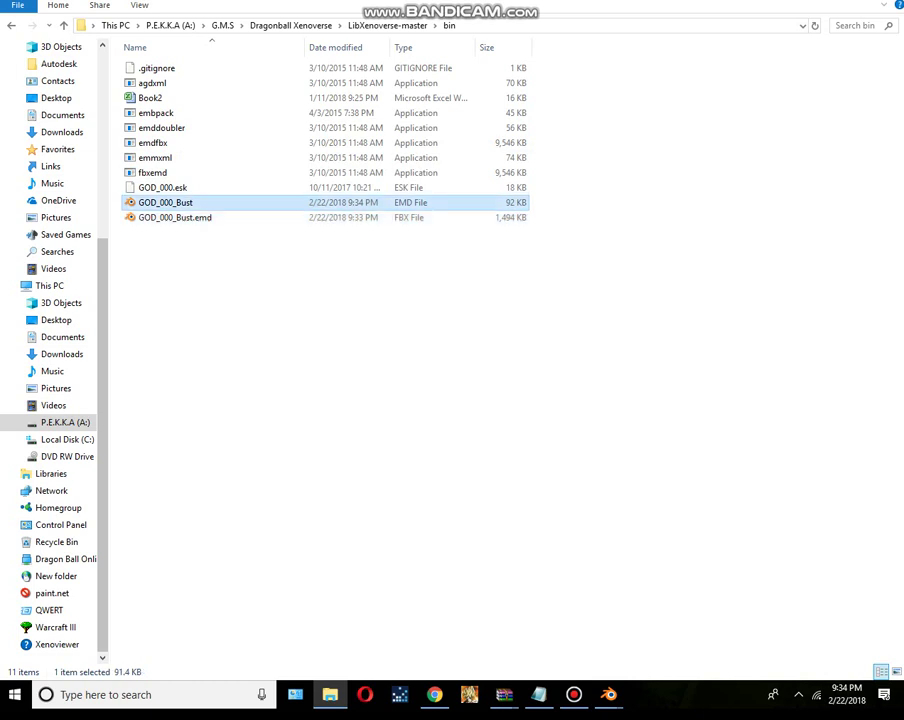
mouse_move(608, 694)
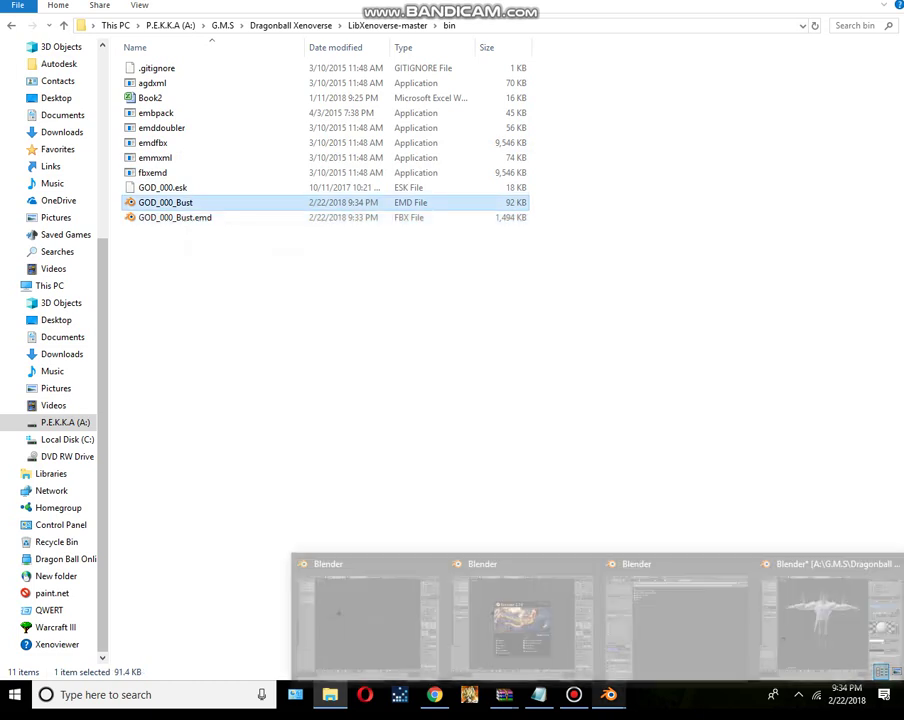
left_click(538, 694)
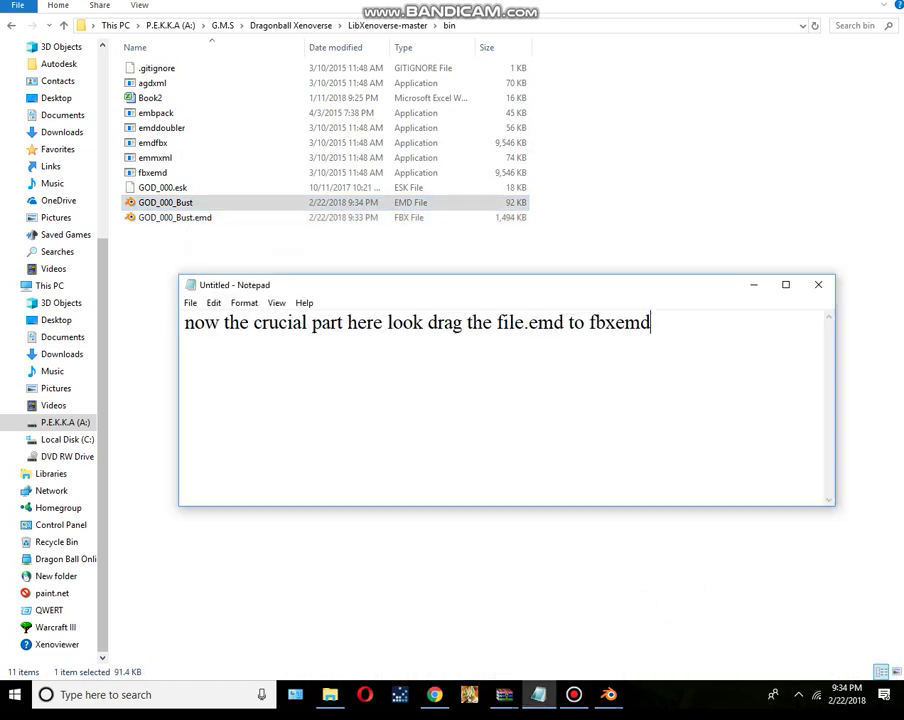
key("Return")
type("and wala you got that file now follow ok")
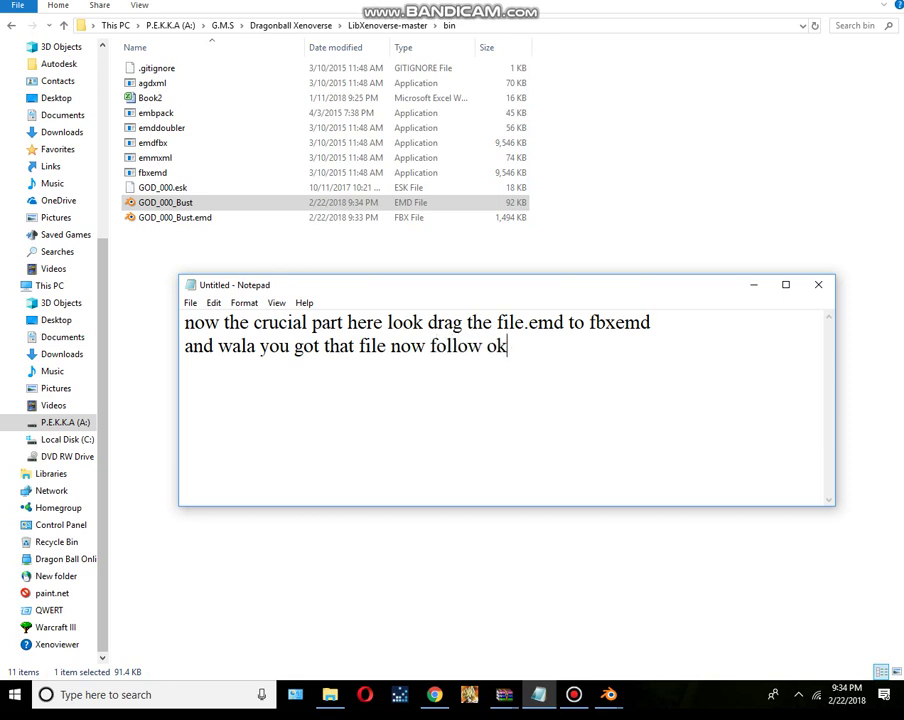
Step: Cut the regenerated GOD_000_Bust EMD file from the bin folder
left_click(754, 285)
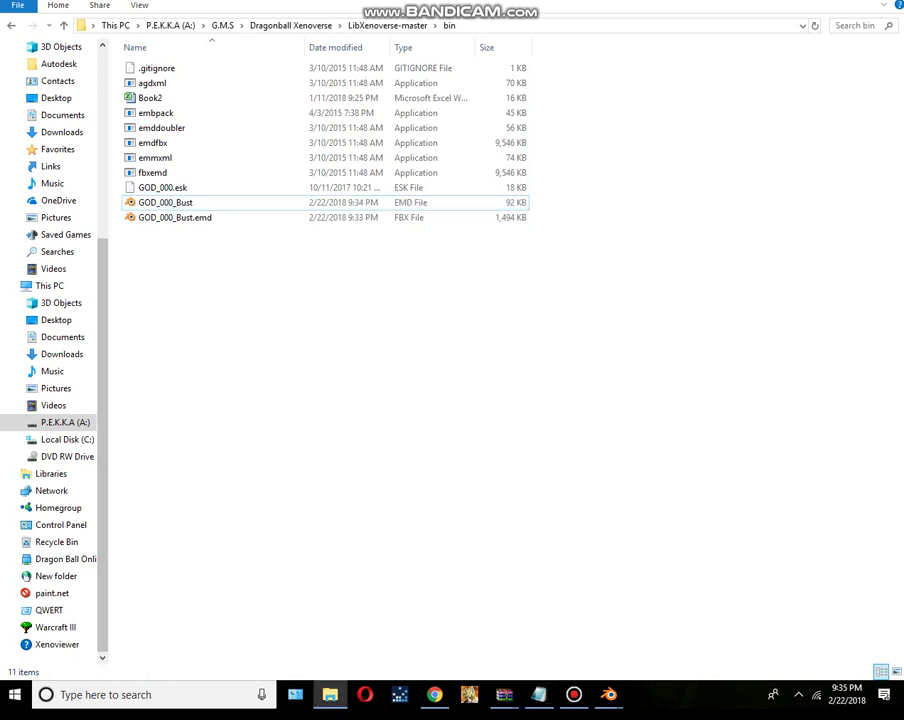
left_click(160, 202)
right_click(155, 203)
left_click(186, 411)
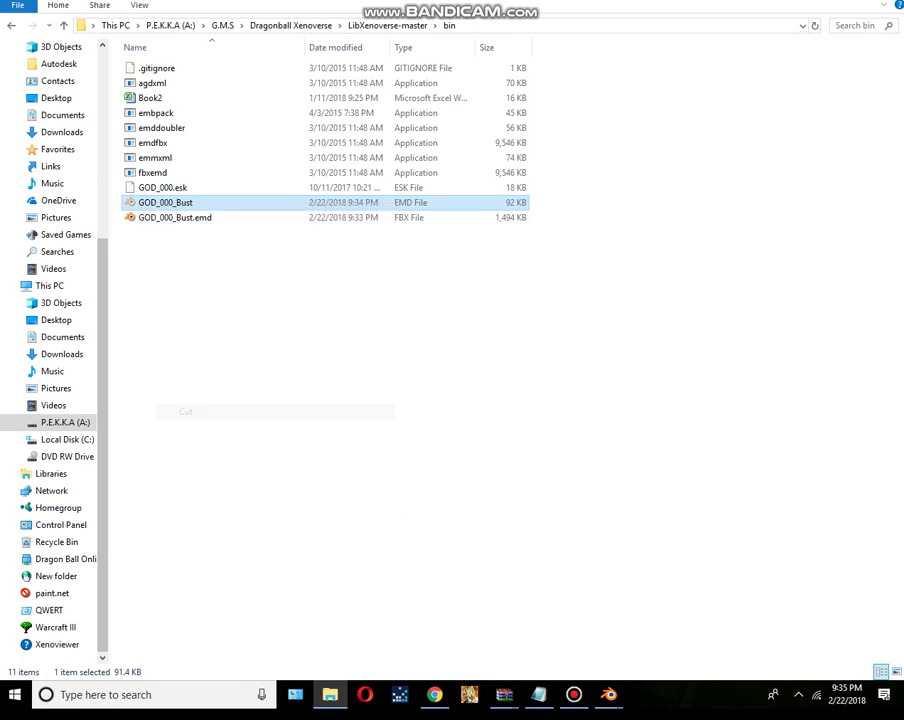
Step: Go to the chara folder via Dragonball Xenoverse, Repacker CPK, CPK Tools Source, datap3, data
key("BackSpace")
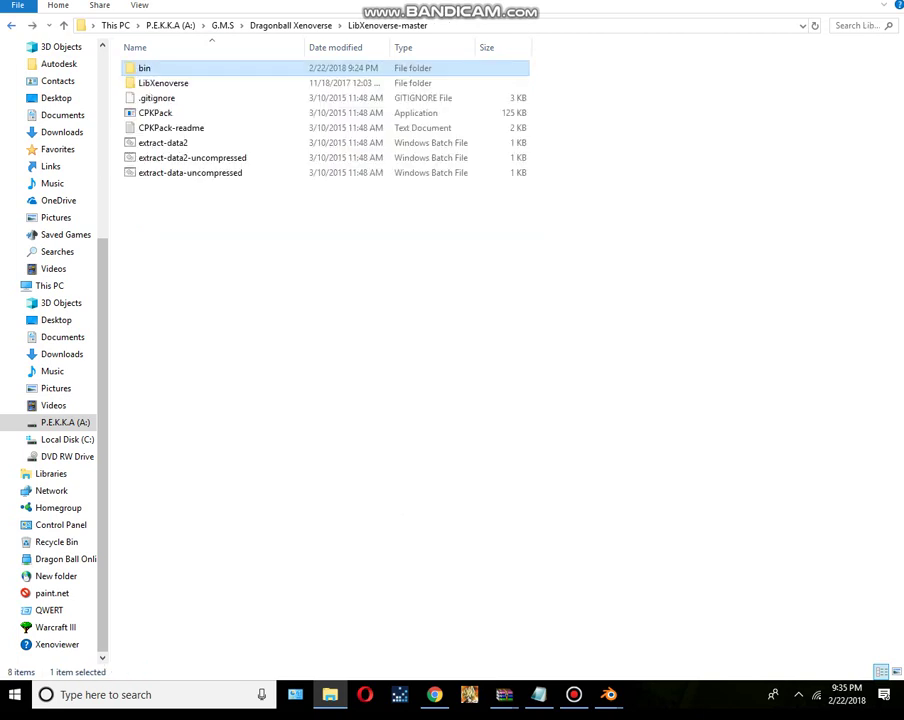
key("BackSpace")
key("BackSpace")
key("Return")
key("r")
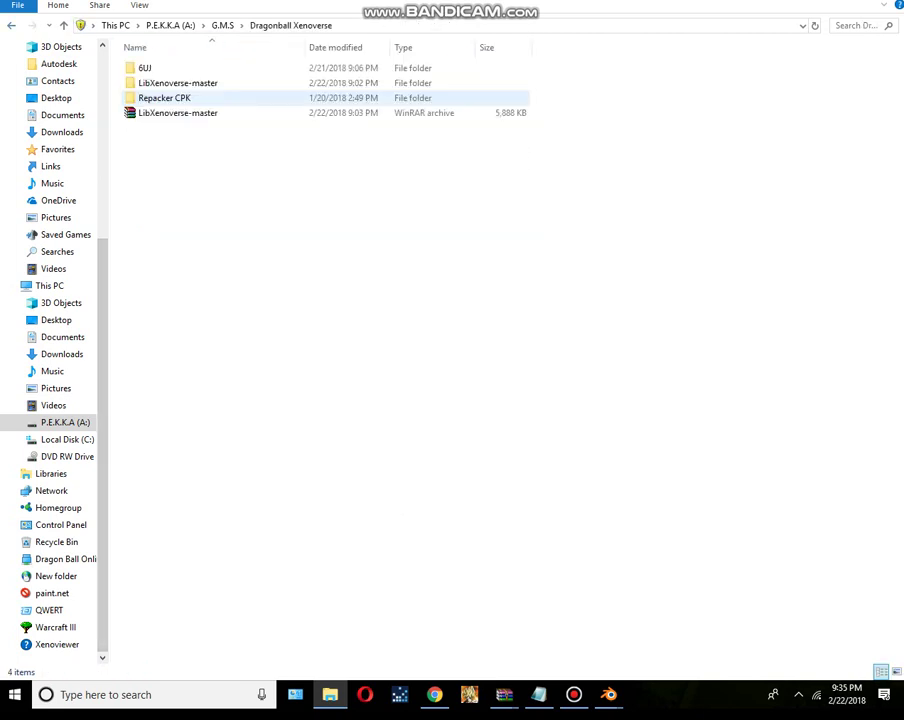
key("Return")
key("c")
key("Return")
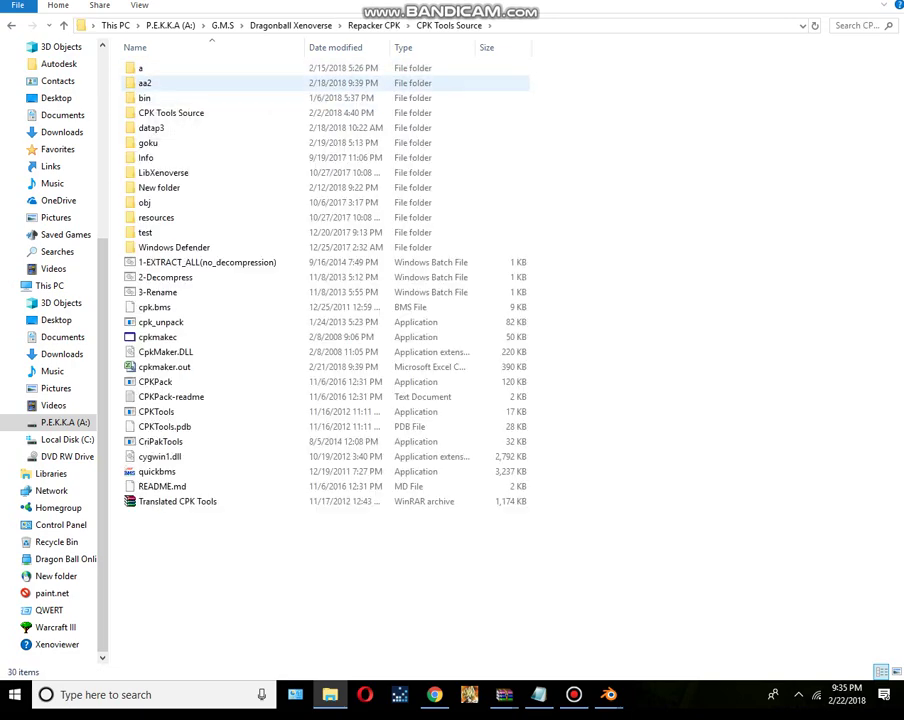
key("d")
key("Return")
key("d")
key("Return")
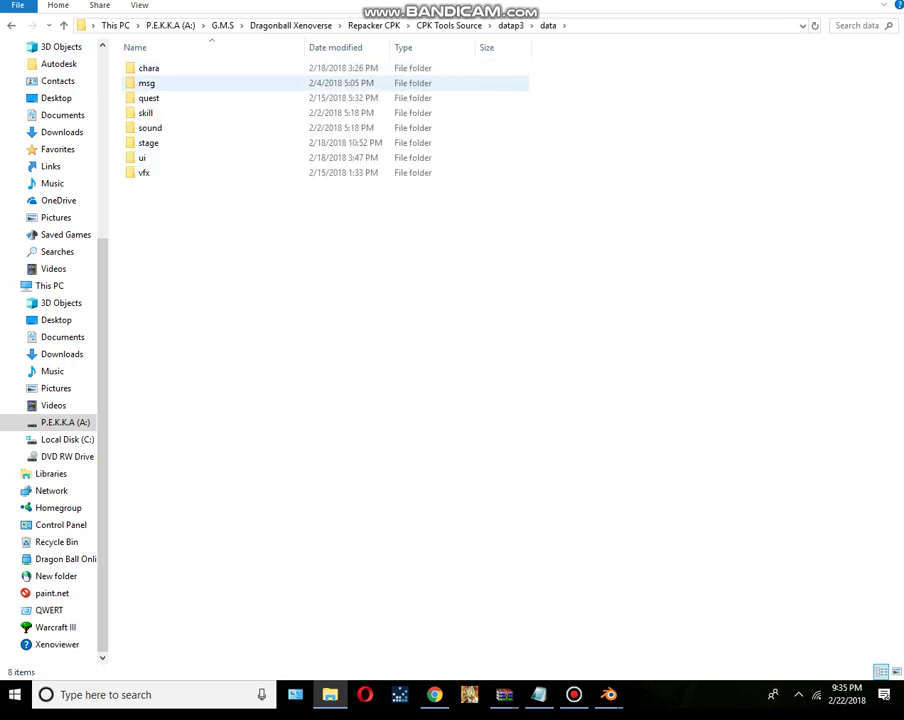
key("c")
key("Return")
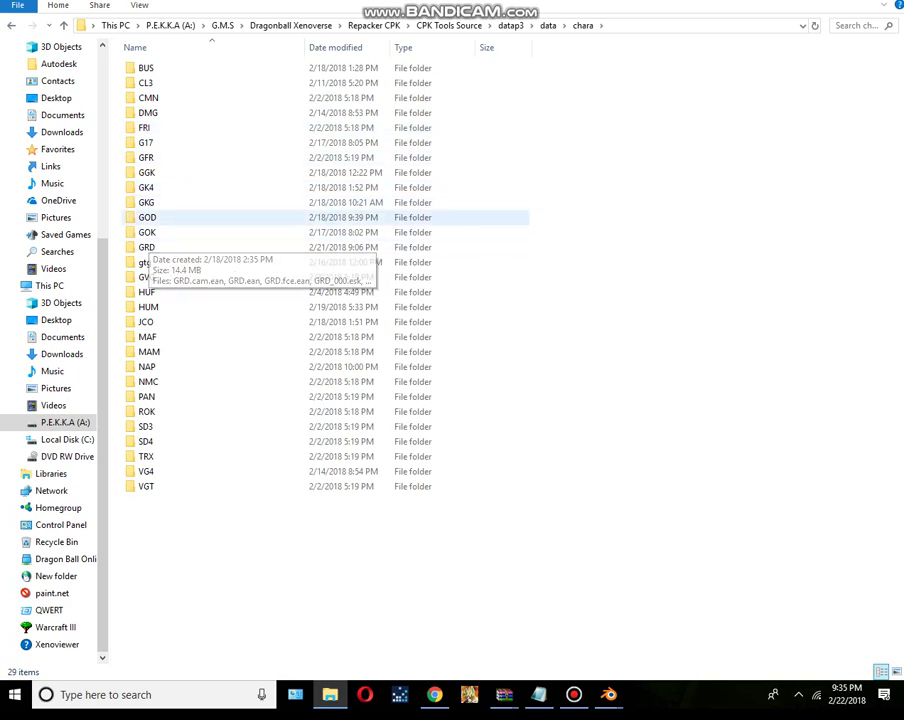
Step: Paste the bust file into the GOD folder, replacing the older copy, and bring back the notes
double_click(147, 217)
right_click(636, 186)
left_click(678, 284)
key("Return")
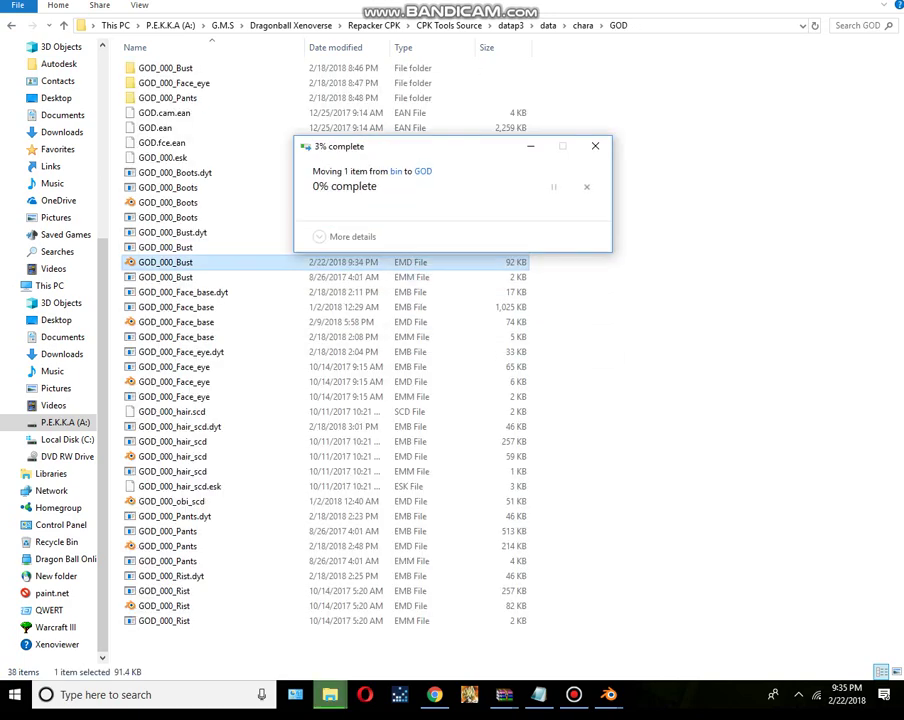
left_click(538, 645)
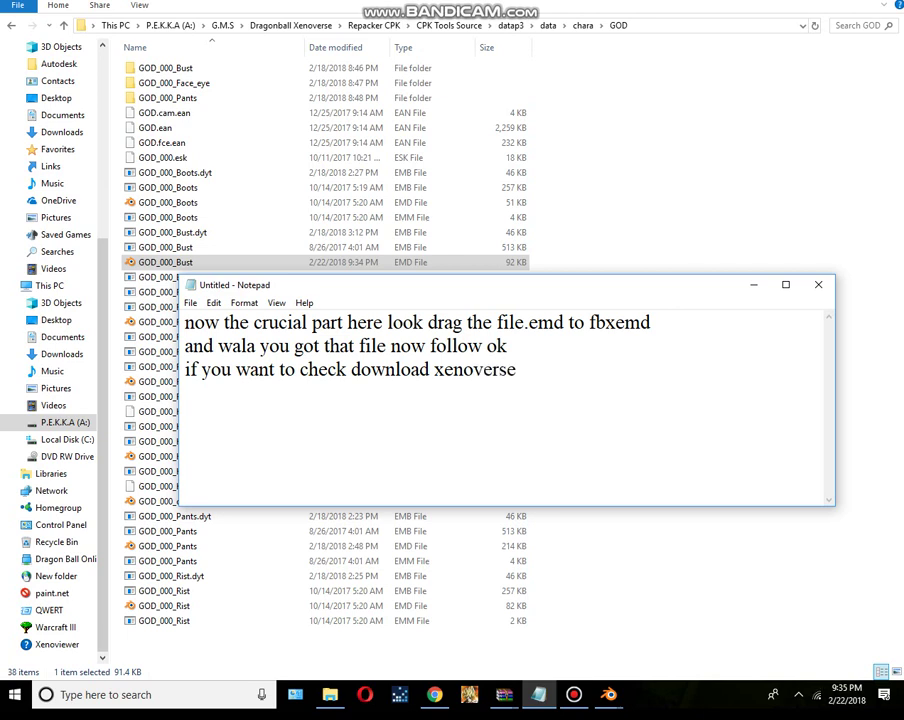
type(" viewer i will put the link in the description")
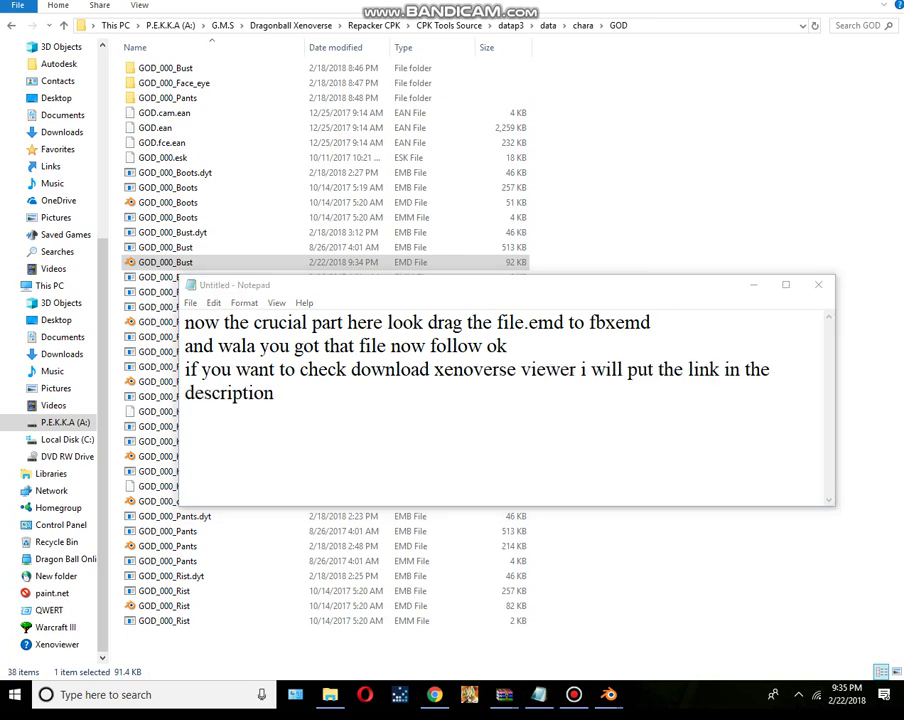
Step: Highlight 'xenoverse viewer' in the finished note, return to the text's end, and leave Notepad
left_click_drag(434, 369, 561, 369)
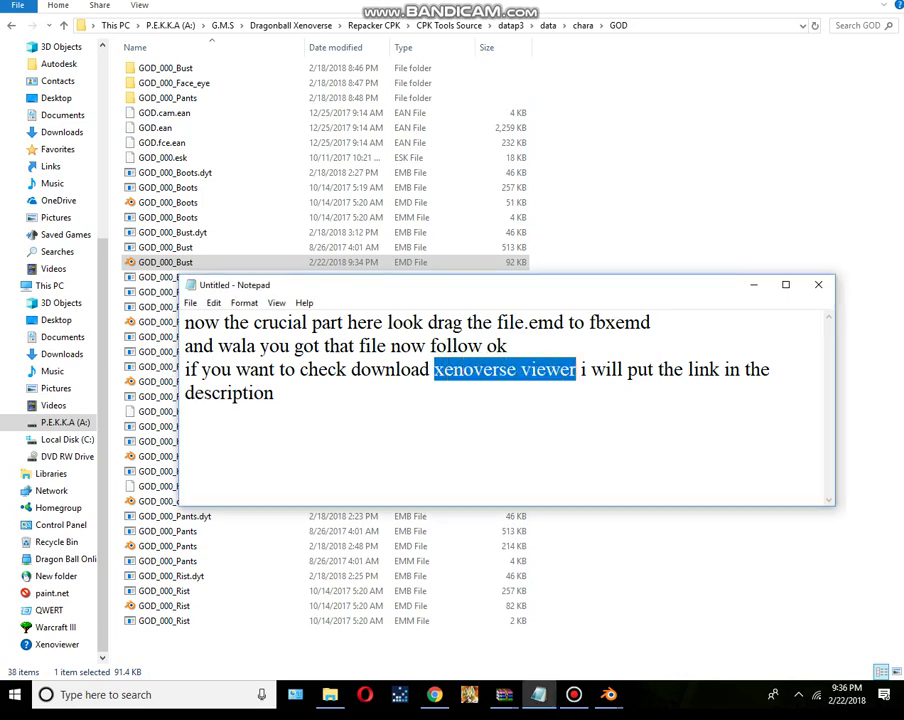
key("ctrl+End")
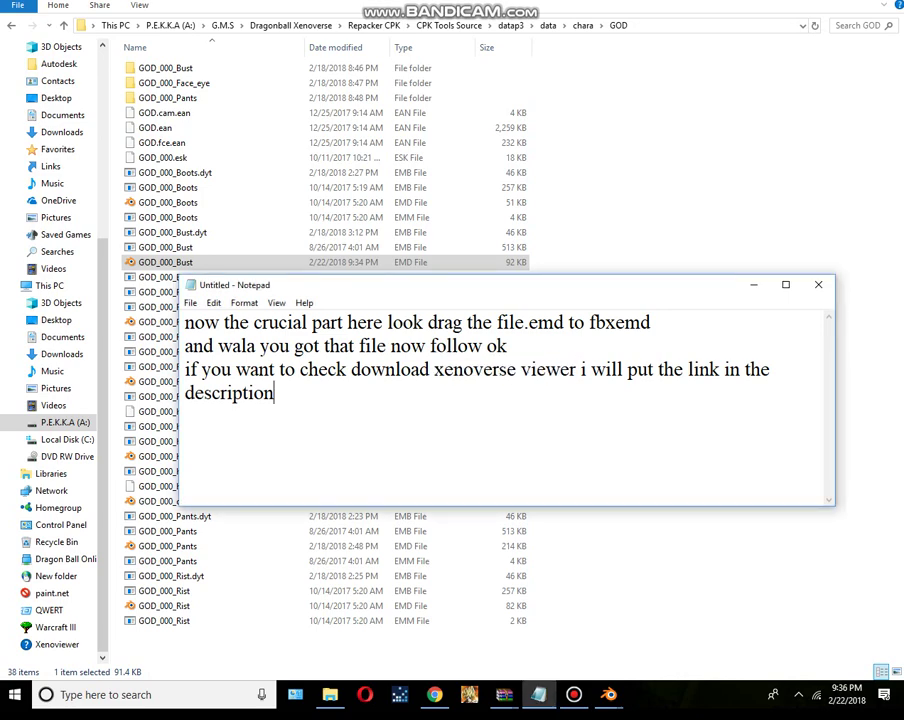
key("alt+Tab")
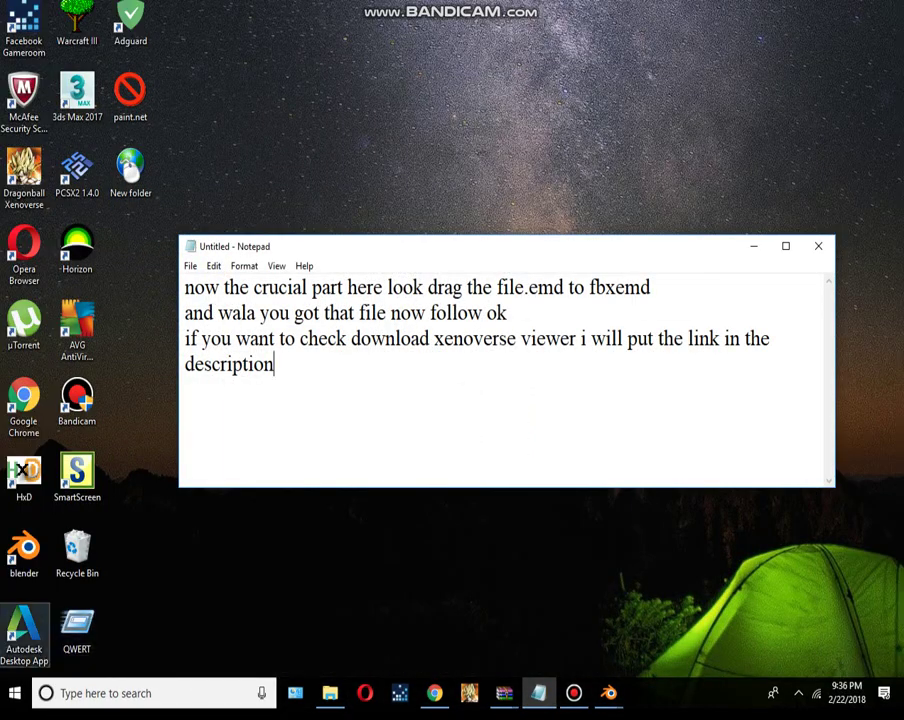
Step: Launch xenoviewer.exe, nudge its window, then bring back the GOD folder and the notes
key("alt+Tab")
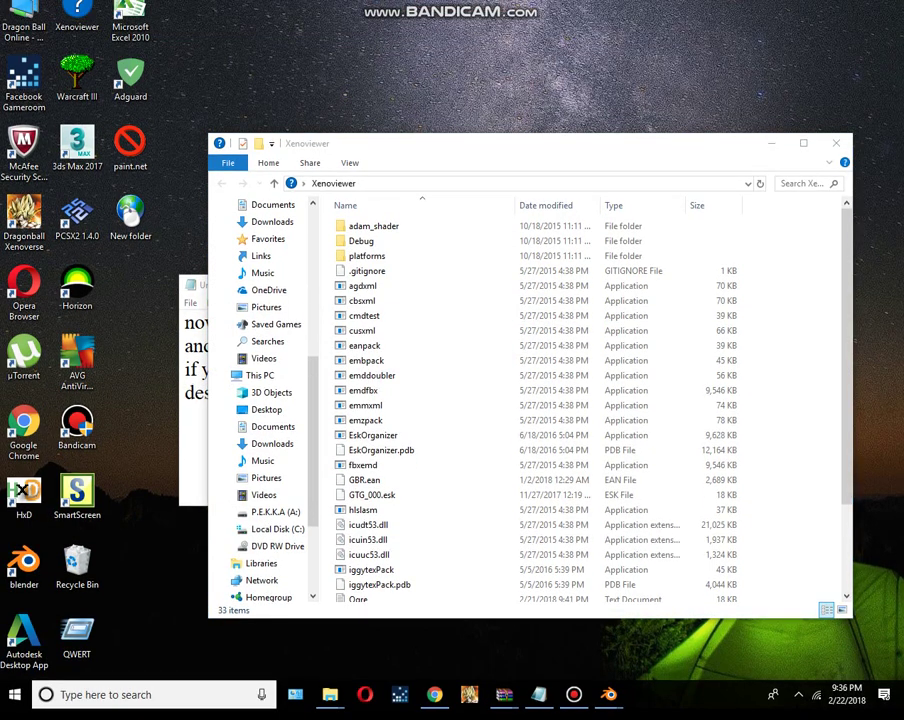
scroll(540, 400, "down", 3)
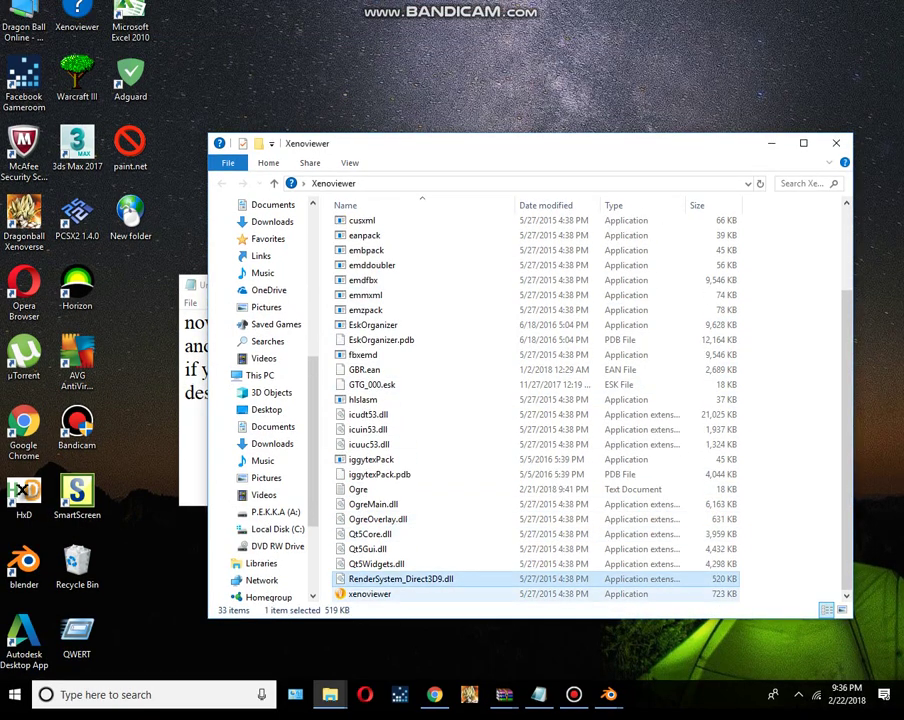
left_click(370, 594)
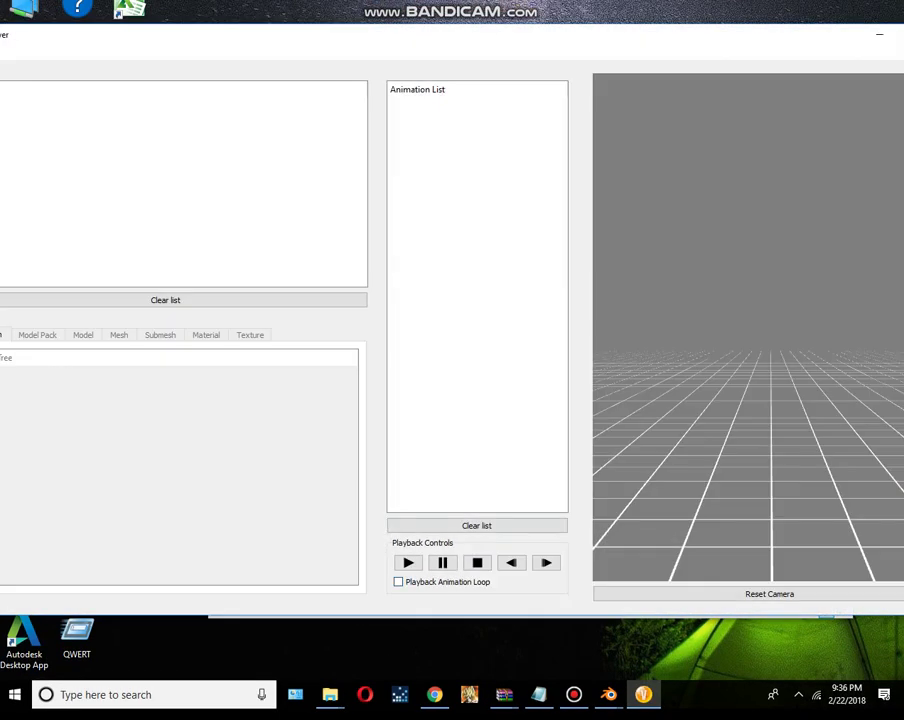
left_click_drag(527, 43, 508, 76)
mouse_move(330, 694)
left_click(250, 615)
mouse_move(608, 694)
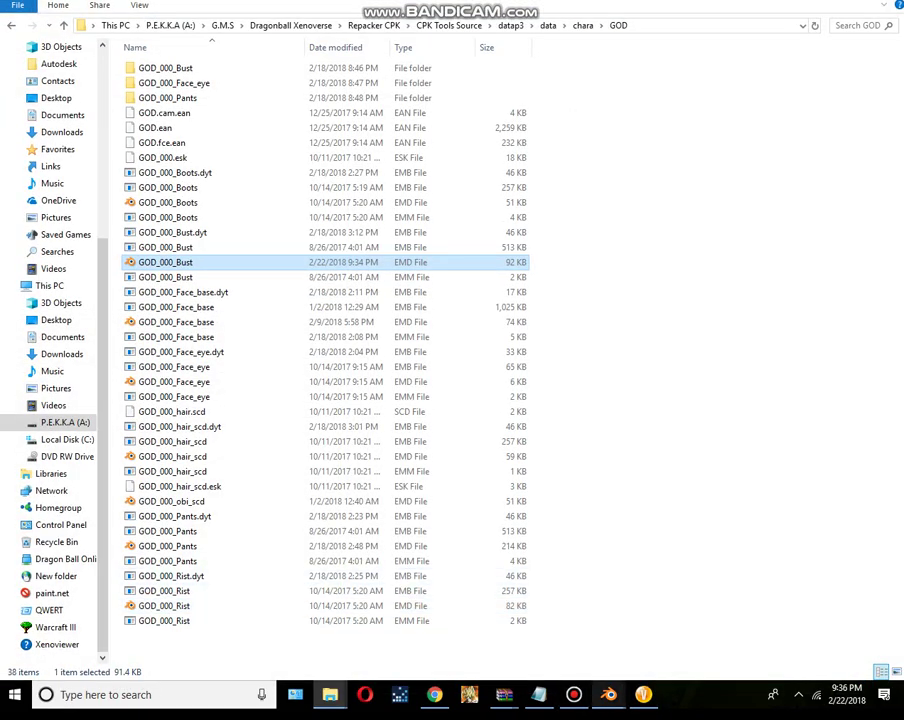
left_click(538, 694)
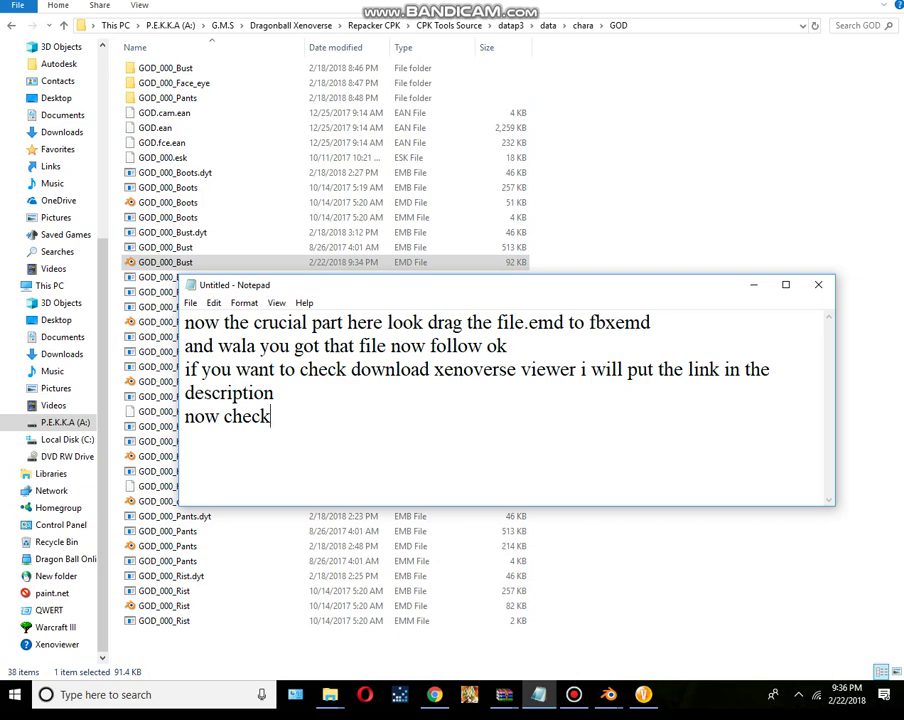
Step: Resize Xenoviewer and drop GOD_000_Bust.emd into its preview to display the spiked bust
left_click(538, 694)
left_click(643, 694)
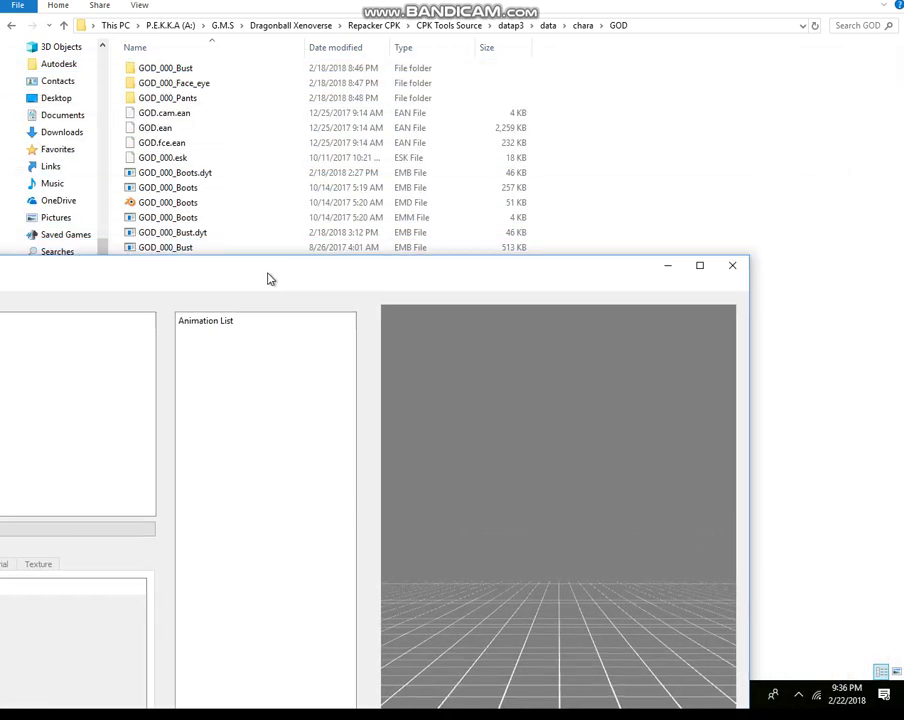
left_click_drag(400, 67, 162, 370)
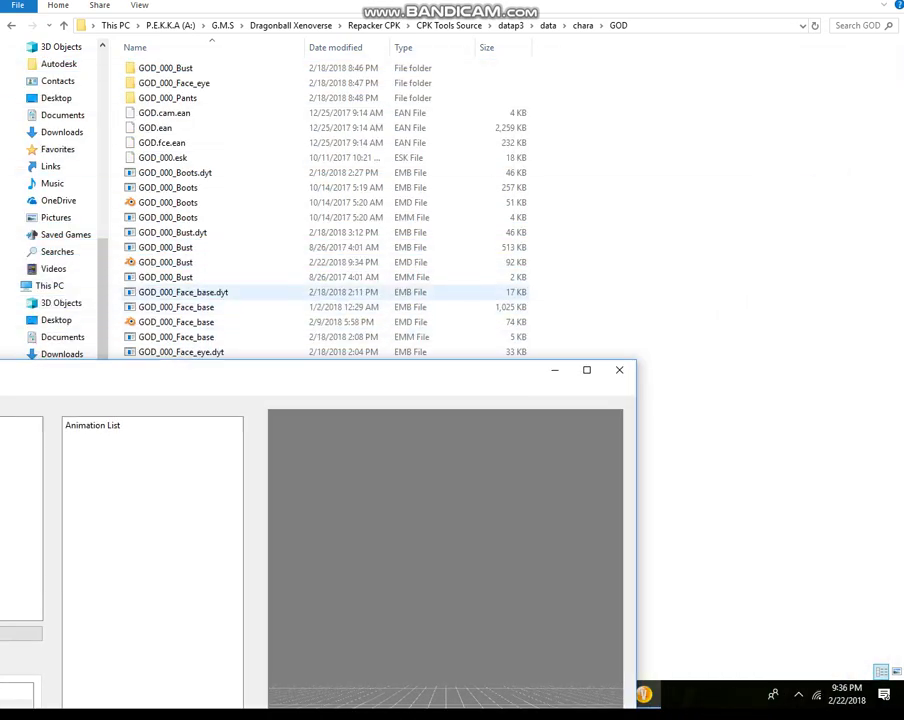
left_click_drag(165, 262, 459, 490)
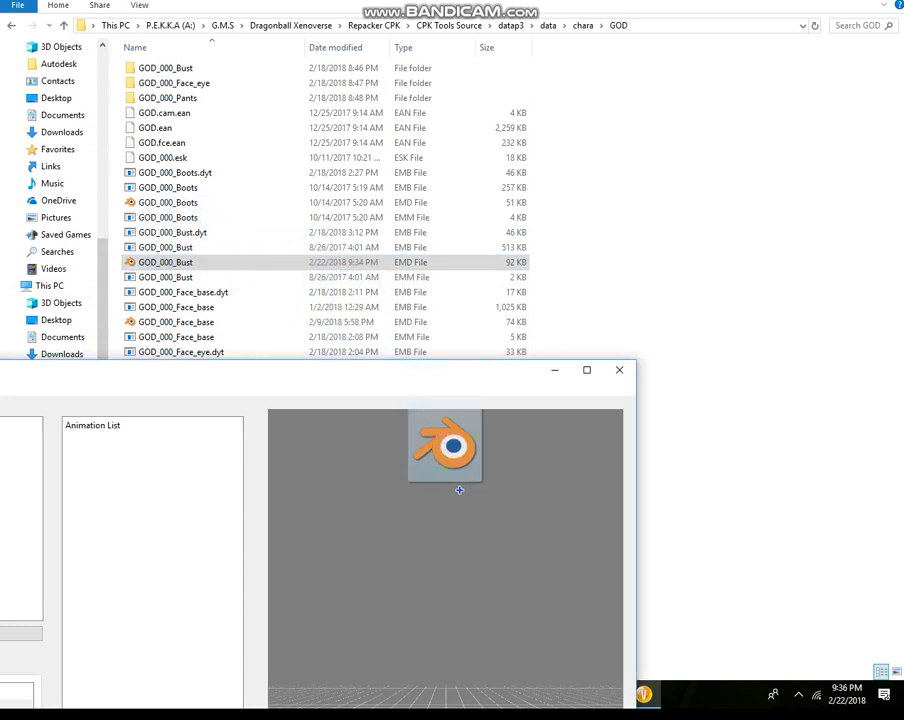
left_click_drag(405, 380, 425, 164)
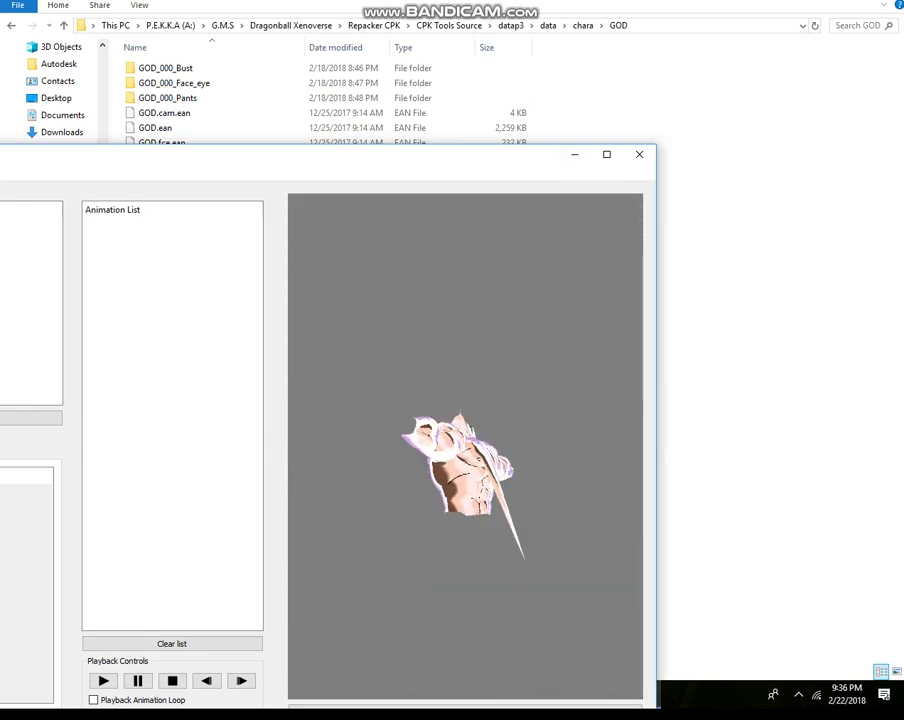
Step: Close Xenoviewer and place the cursor in 'rel' to correct it to 'real'
key("alt+F4")
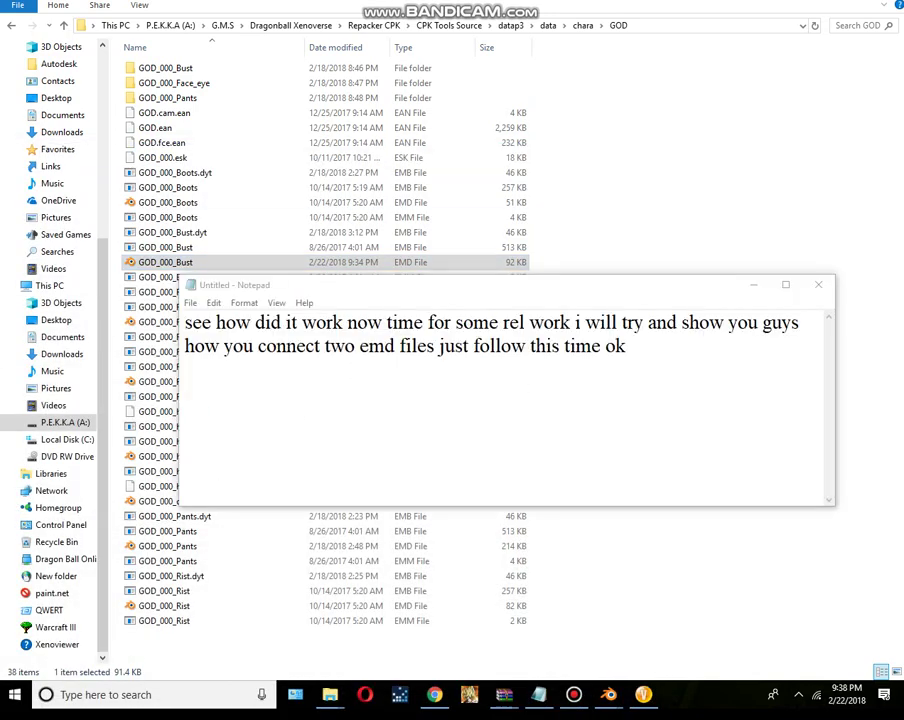
left_click(521, 323)
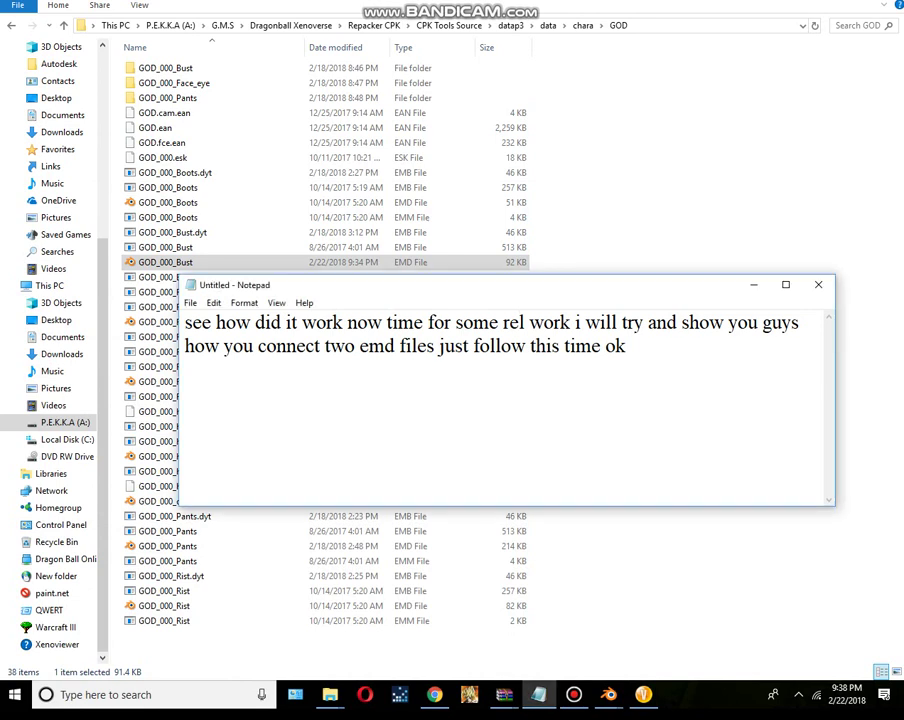
type("a")
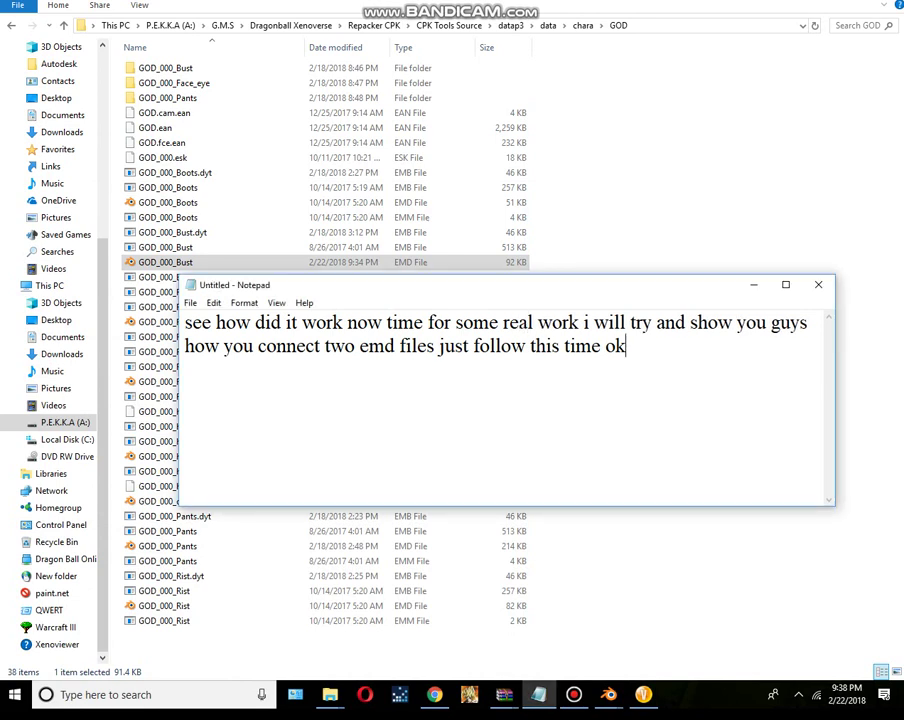
Step: Copy the GOD_000_Bust model file from the GOD folder
left_click(590, 200)
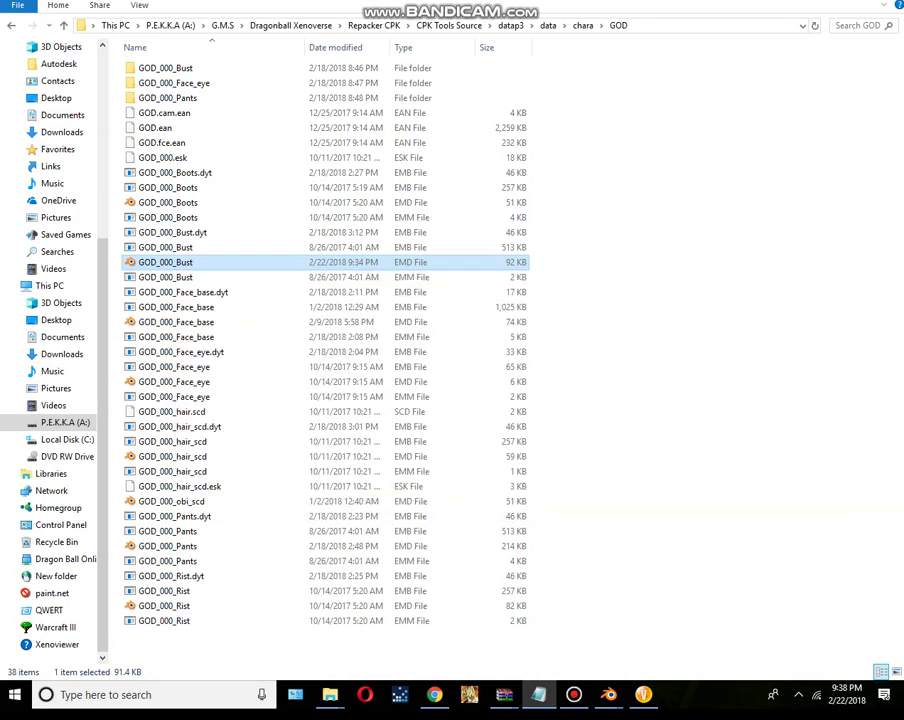
left_click(11, 25)
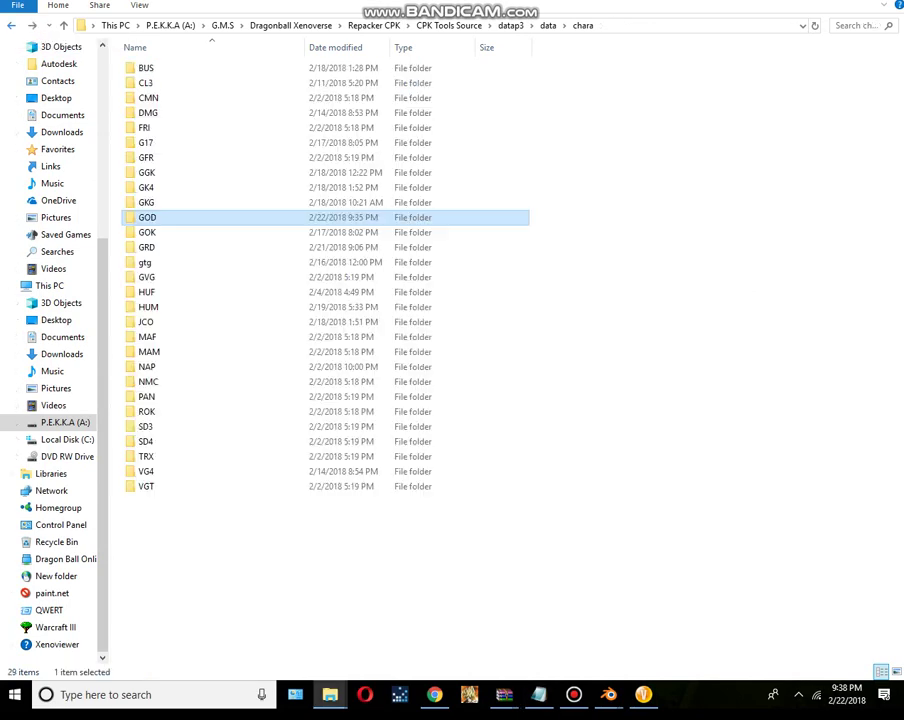
left_click(32, 25)
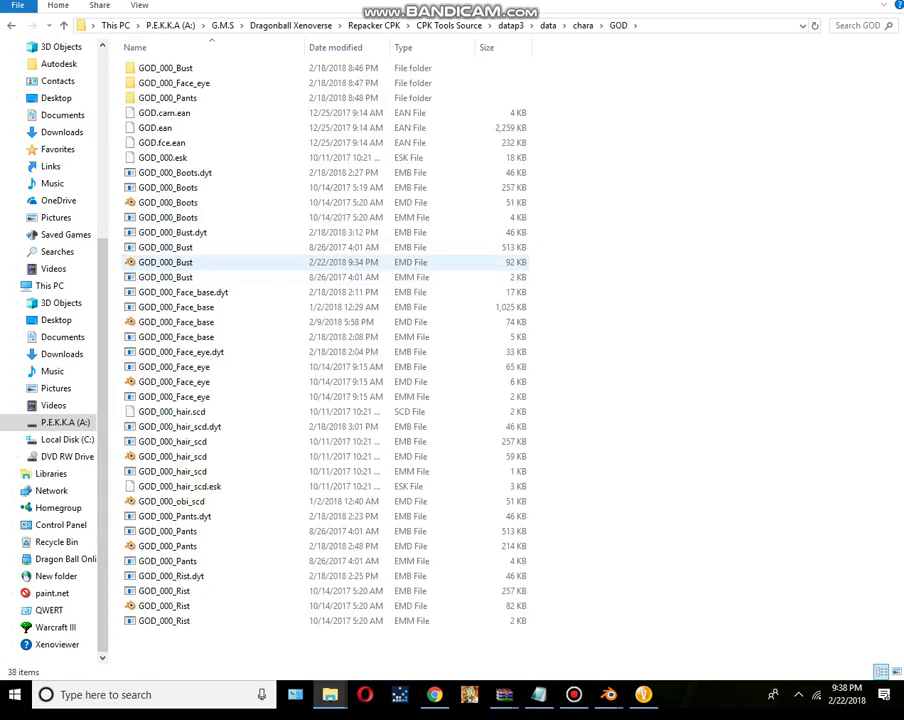
right_click(125, 262)
left_click(200, 483)
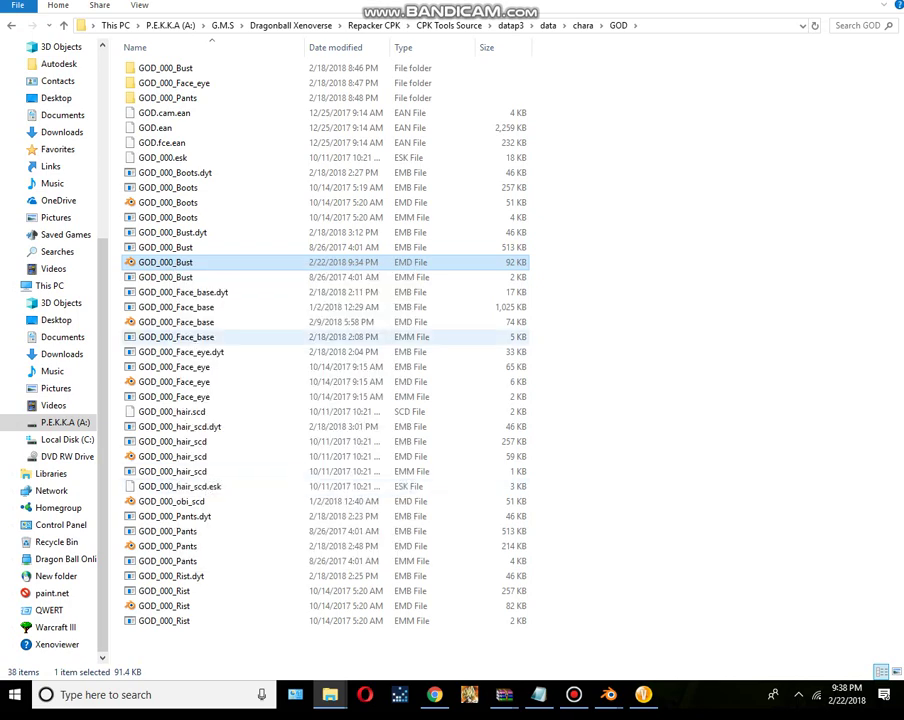
Step: Copy the GK4_000_Bust model file from the GK4 folder and return to chara
left_click(11, 25)
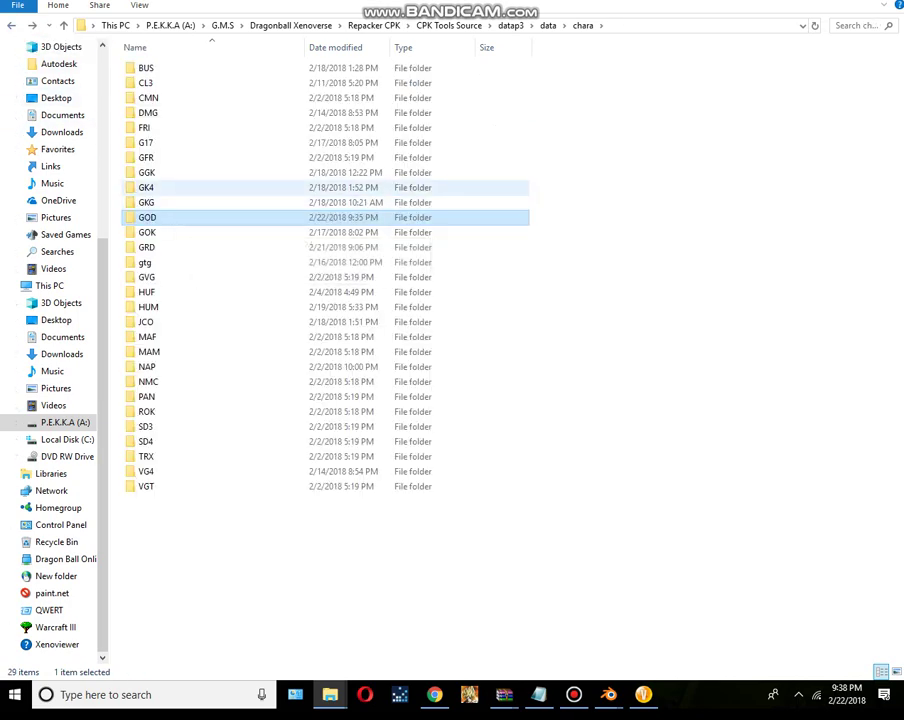
double_click(147, 187)
right_click(165, 247)
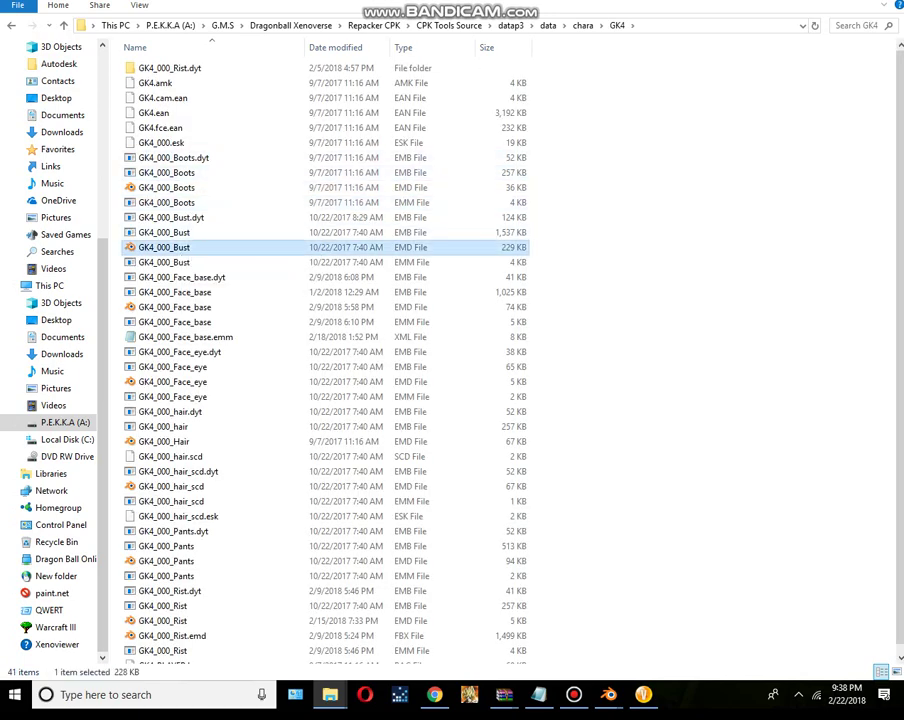
left_click(150, 466)
key("alt+Left")
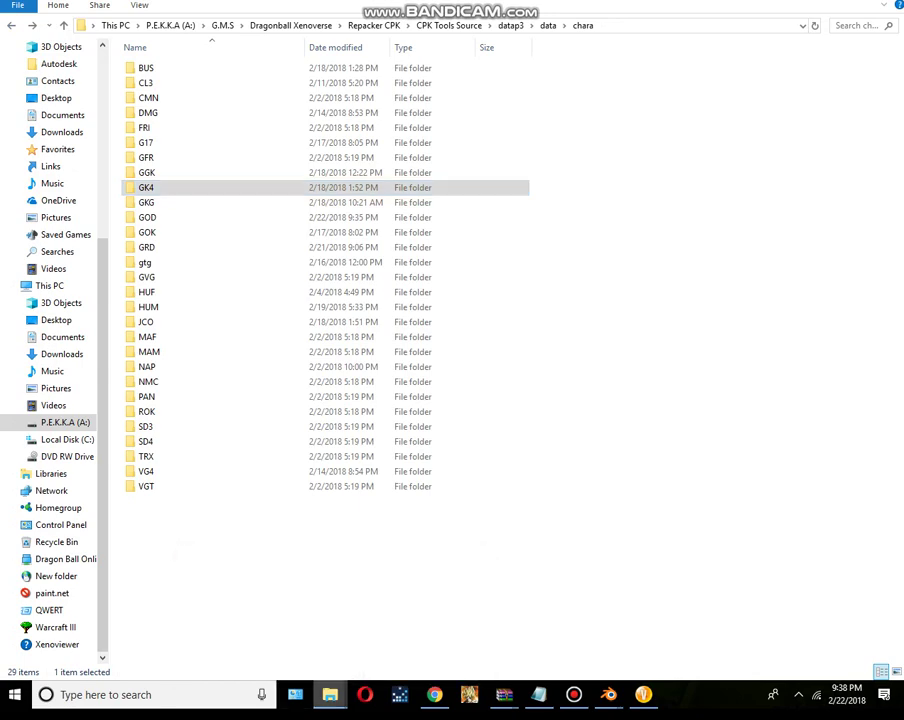
Step: Open the LibXenoverse bin folder from recent folders in a maximized window
right_click(330, 694)
left_click(300, 561)
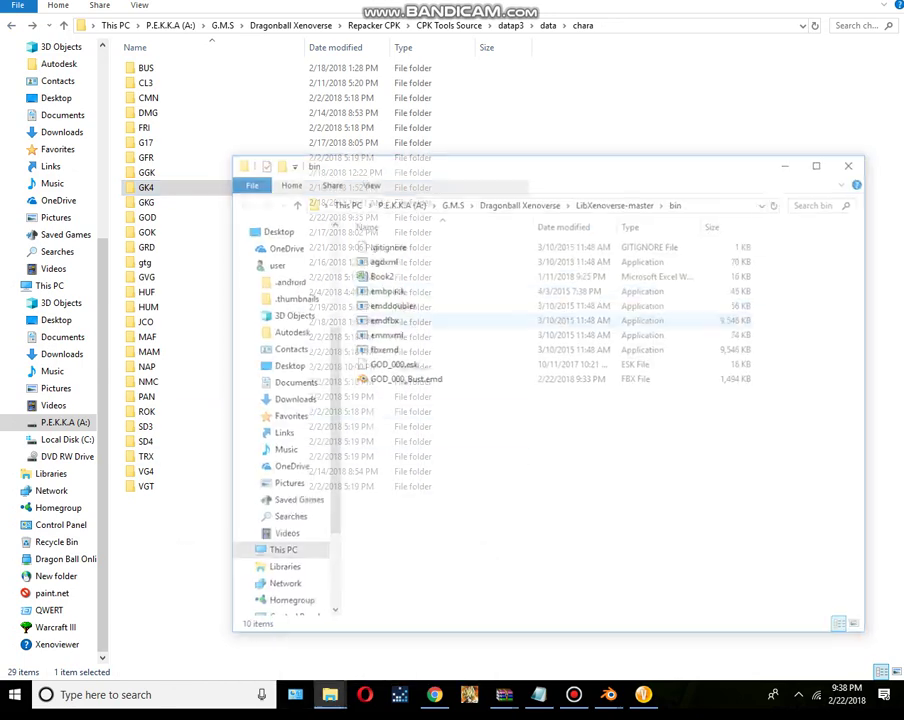
double_click(580, 161)
Step: Select GOD_000.esk and GOD_000_Bust in bin and delete them
left_click_drag(162, 226, 146, 172)
right_click(170, 191)
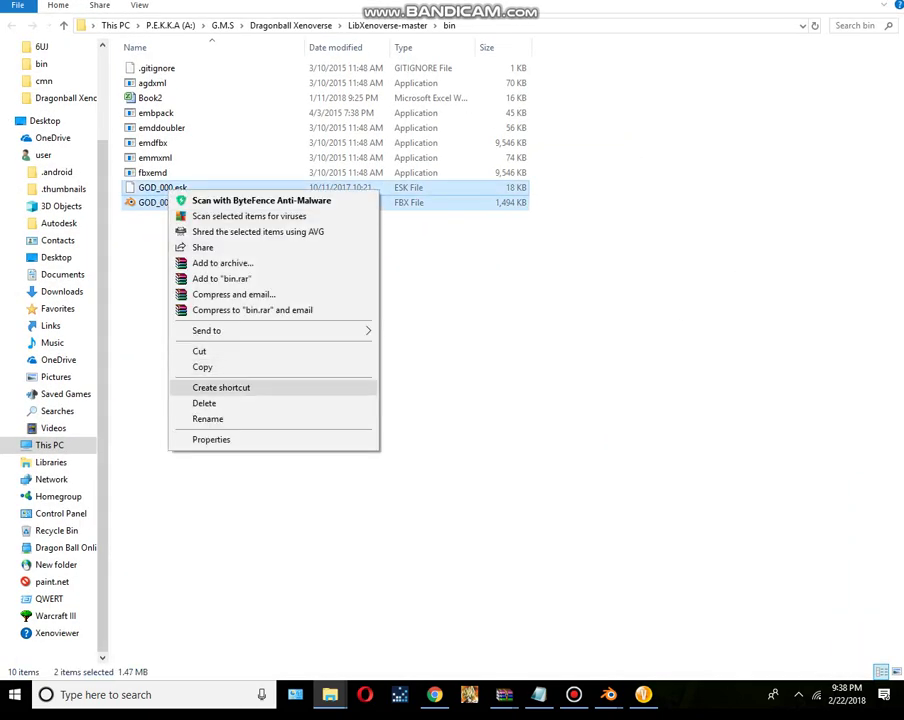
key("Escape")
left_click_drag(183, 240, 177, 206)
right_click(182, 190)
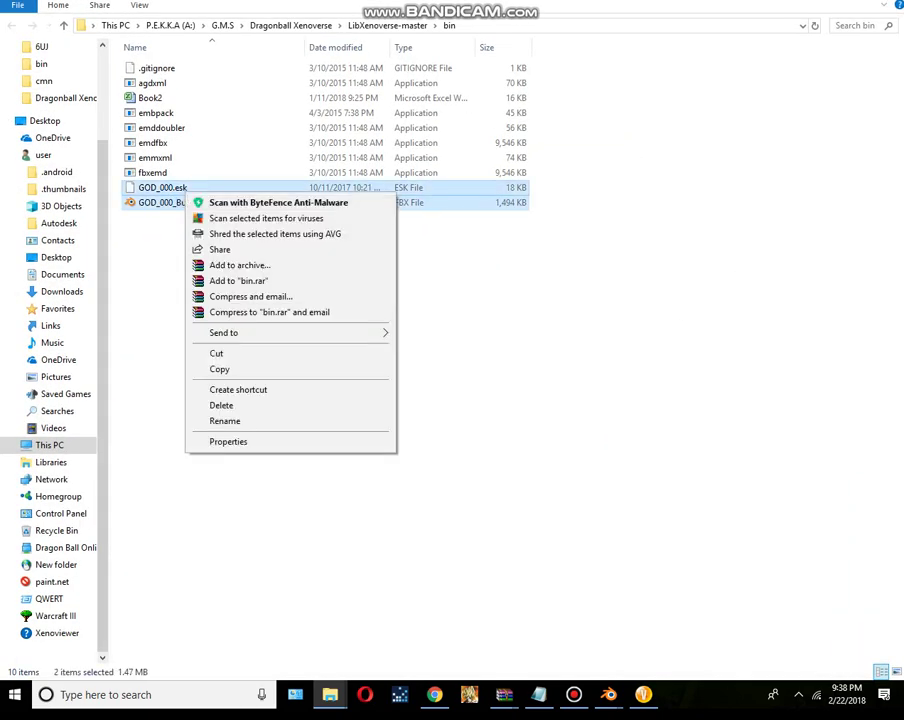
left_click(215, 401)
key("Return")
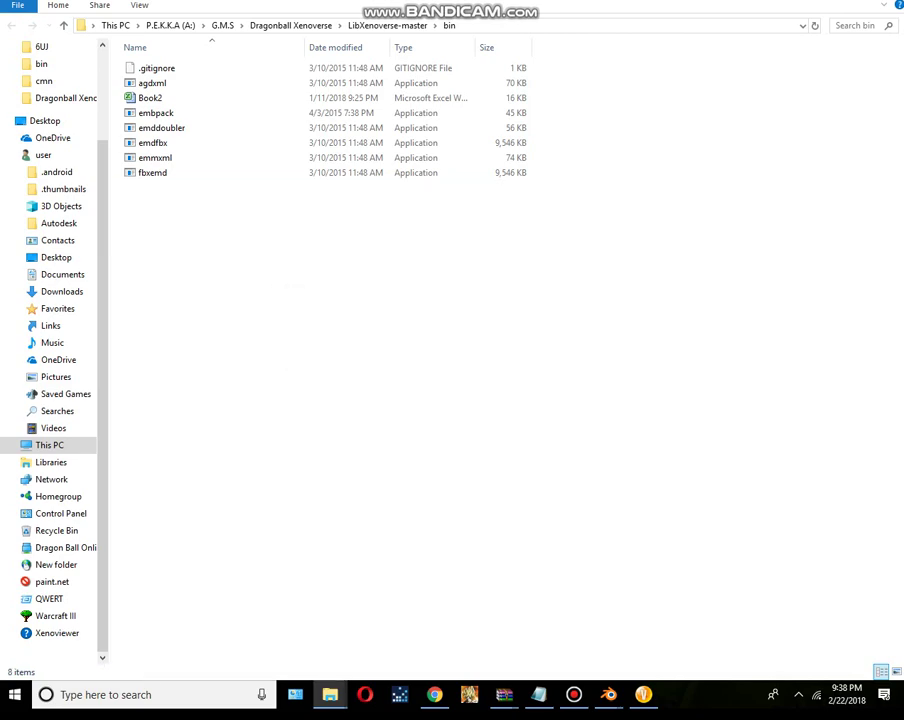
Step: Copy GK4_000_Bust and GK4_000.esk from the GK4 folder into bin
left_click(174, 610)
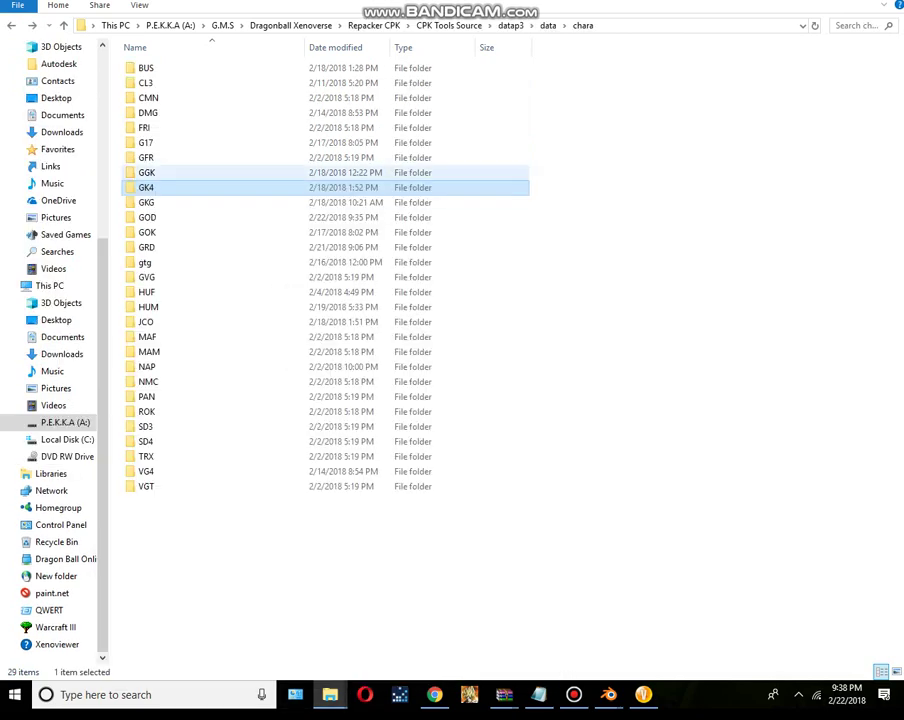
double_click(146, 187)
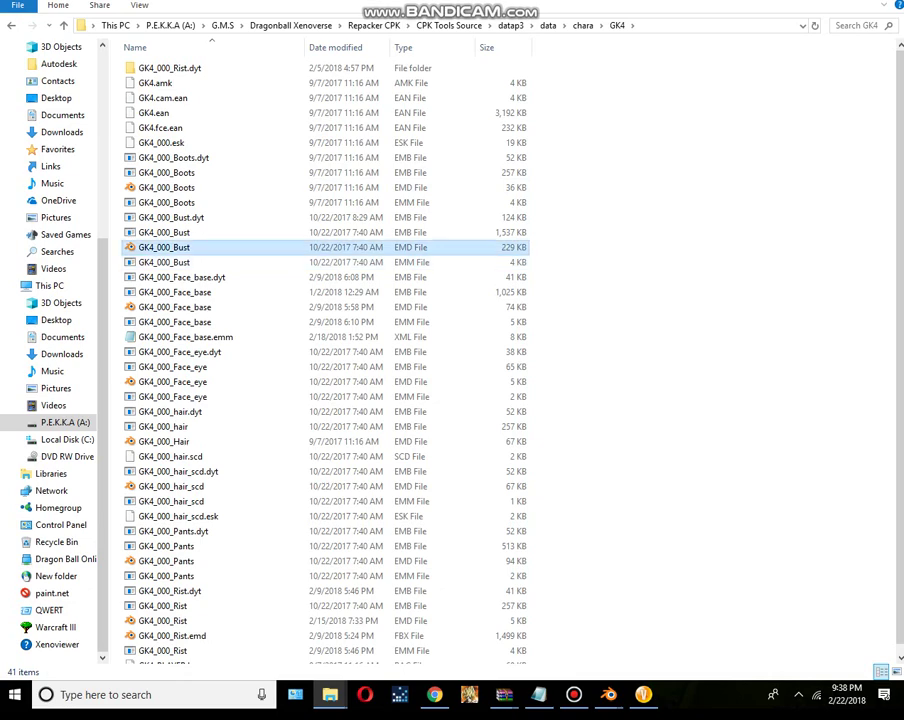
left_click(165, 247)
left_click(165, 142, "ctrl")
right_click(176, 142)
left_click(206, 316)
mouse_move(330, 694)
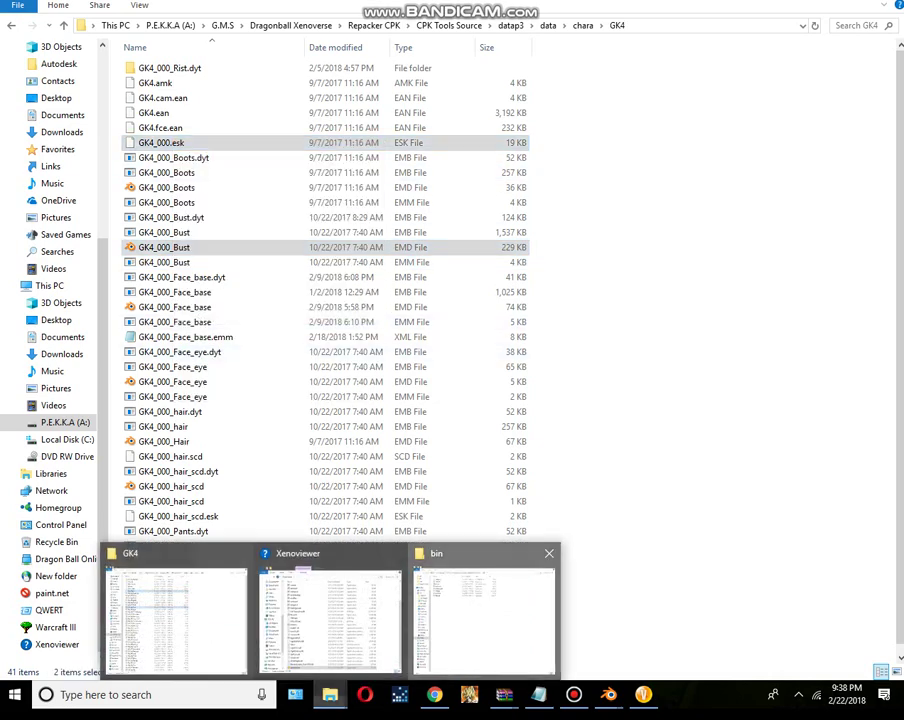
left_click(485, 615)
right_click(356, 400)
left_click(400, 501)
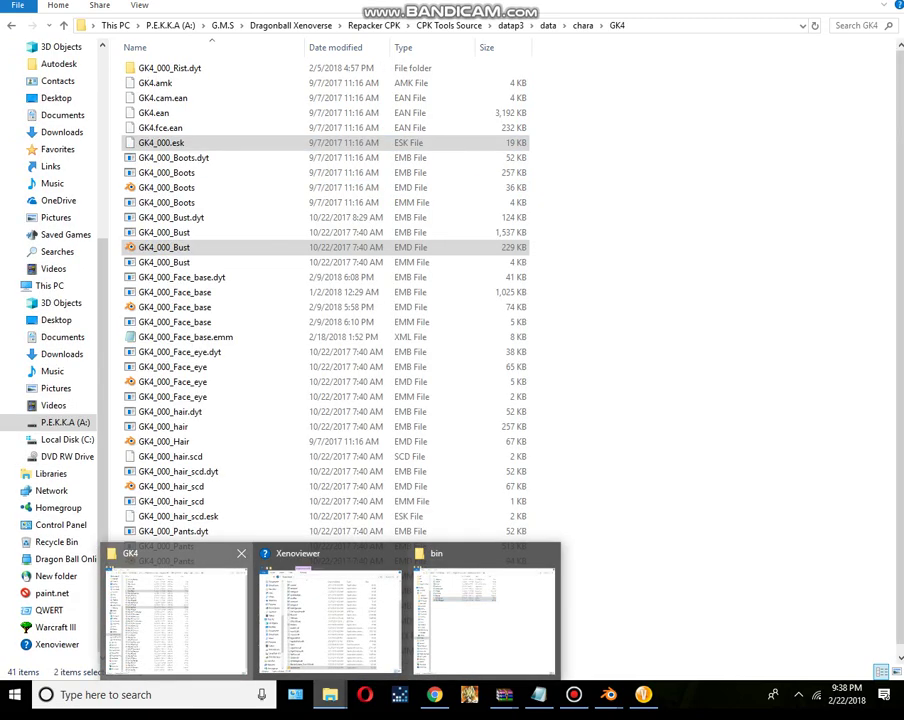
Step: Copy GTG_000_Pants from the gtg folder into bin and select the copied files
left_click(175, 615)
key("BackSpace")
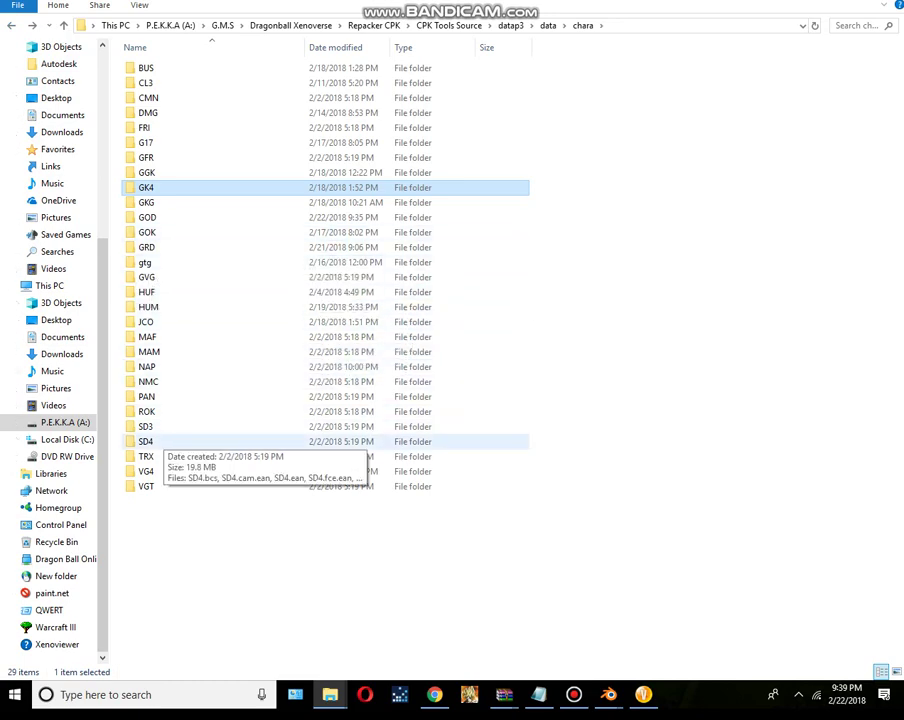
double_click(146, 262)
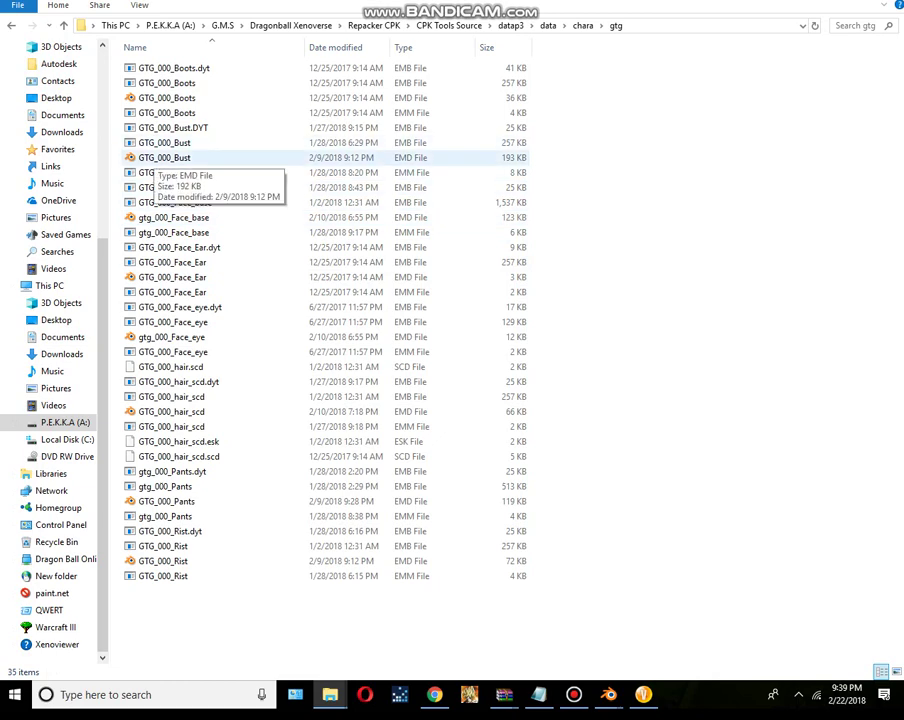
right_click(190, 158)
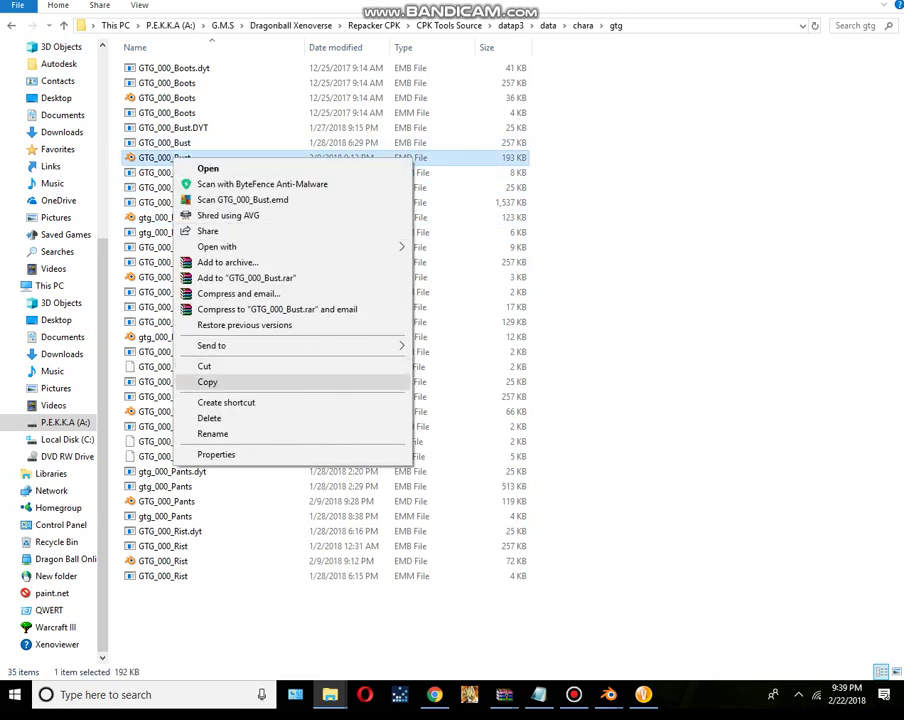
left_click(230, 381)
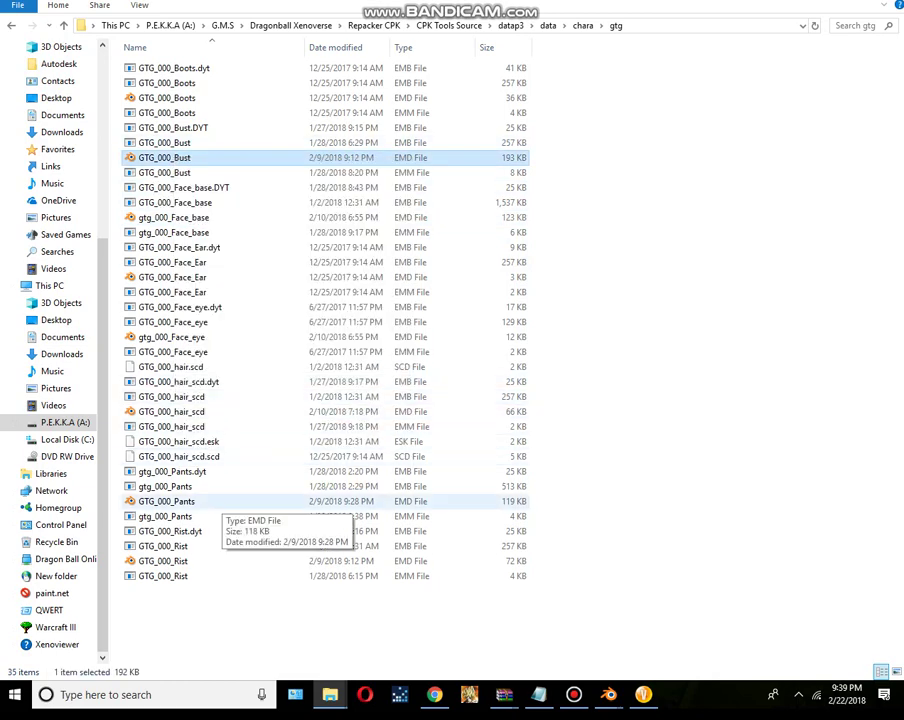
right_click(170, 501)
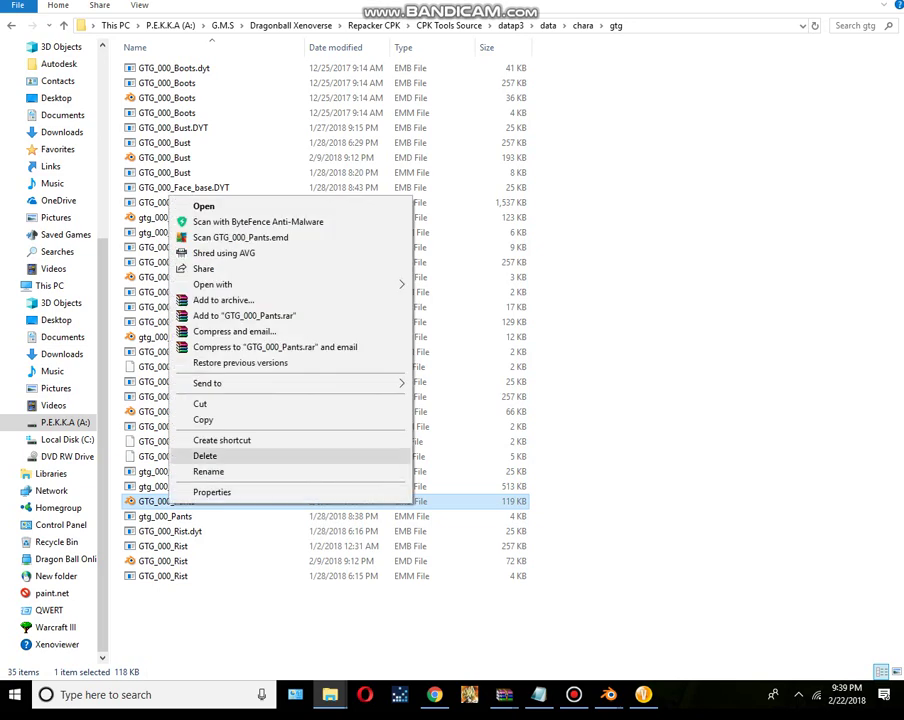
left_click(203, 419)
mouse_move(330, 694)
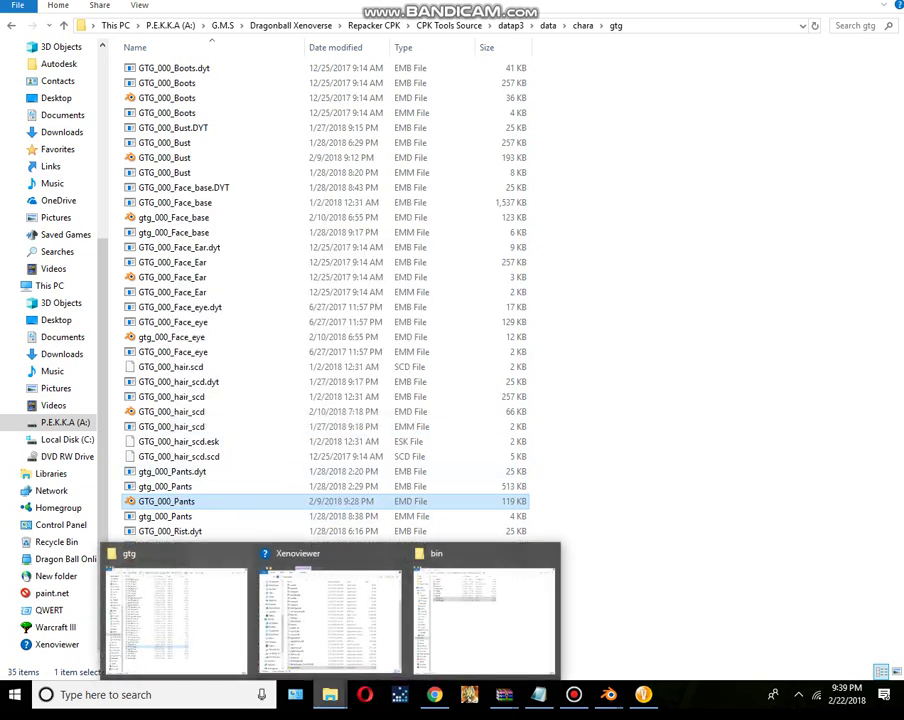
left_click(485, 612)
right_click(362, 372)
left_click(380, 464)
mouse_move(166, 244)
left_mouse_down()
mouse_move(176, 182)
mouse_move(228, 162)
mouse_move(232, 143)
left_mouse_up()
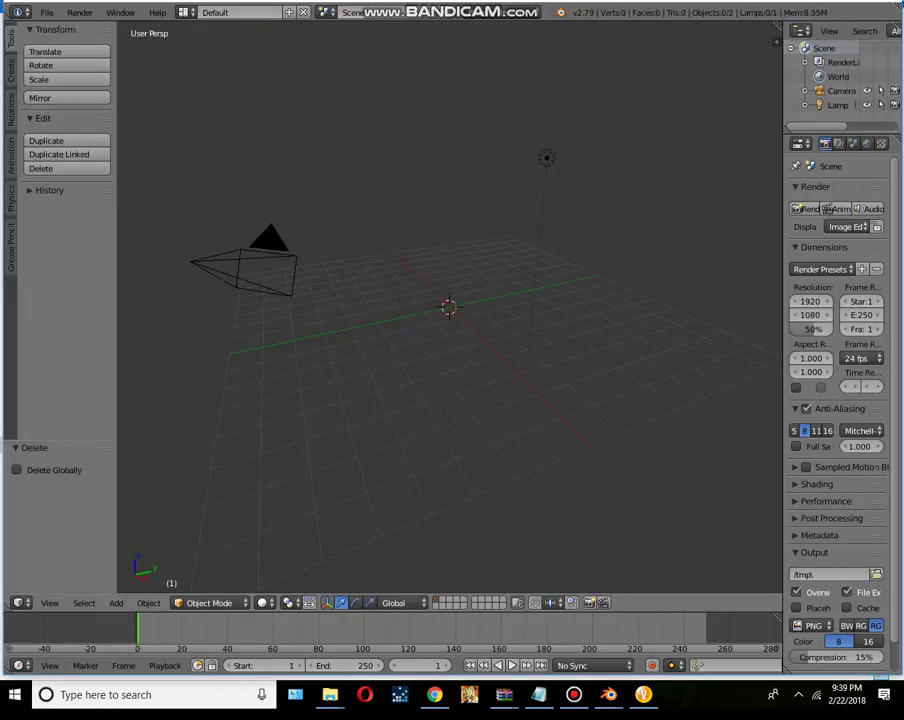
Step: Import the GK4 character FBX model through File > Import
left_click(47, 12)
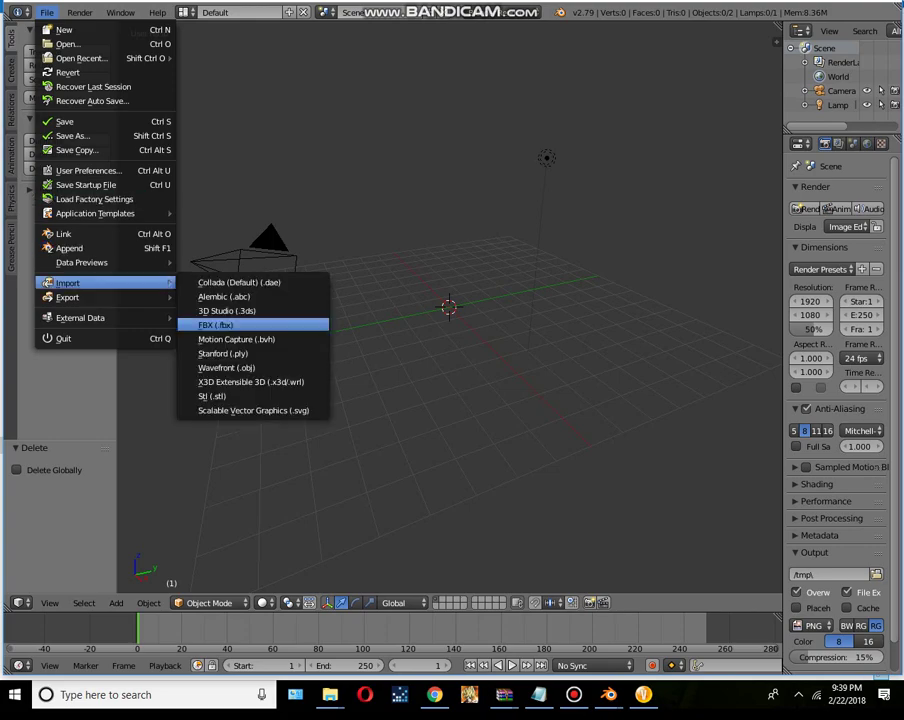
left_click(230, 316)
key("Return")
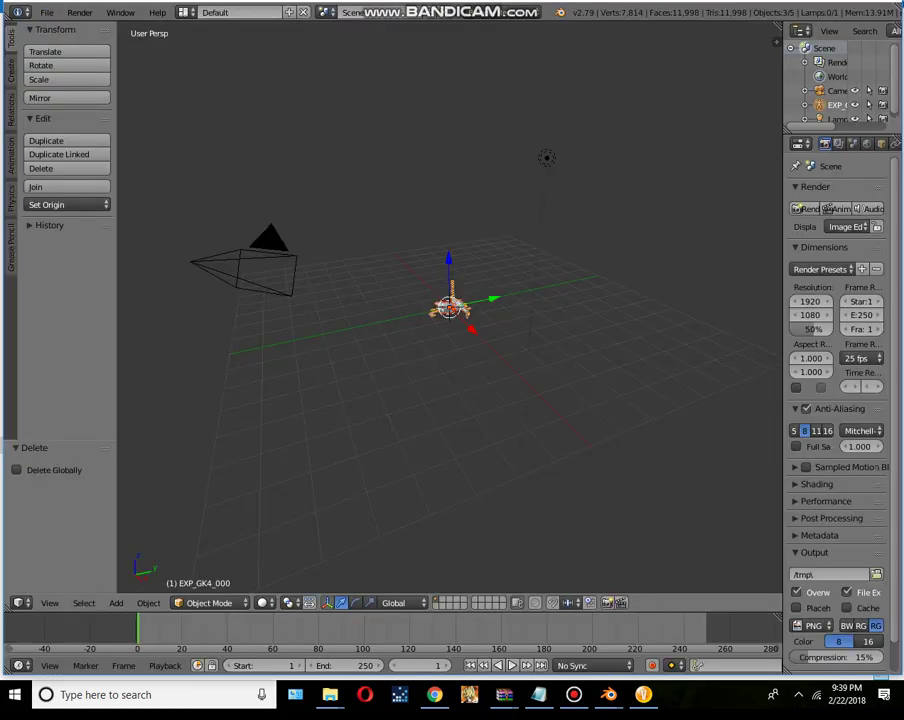
scroll(450, 300, "up", 5)
Step: From a front view, select the GTG_000_Pants mesh and switch it to Edit Mode
mouse_move(172, 33)
middle_mouse_down()
mouse_move(236, 323)
mouse_move(240, 268)
mouse_move(244, 302)
middle_mouse_up()
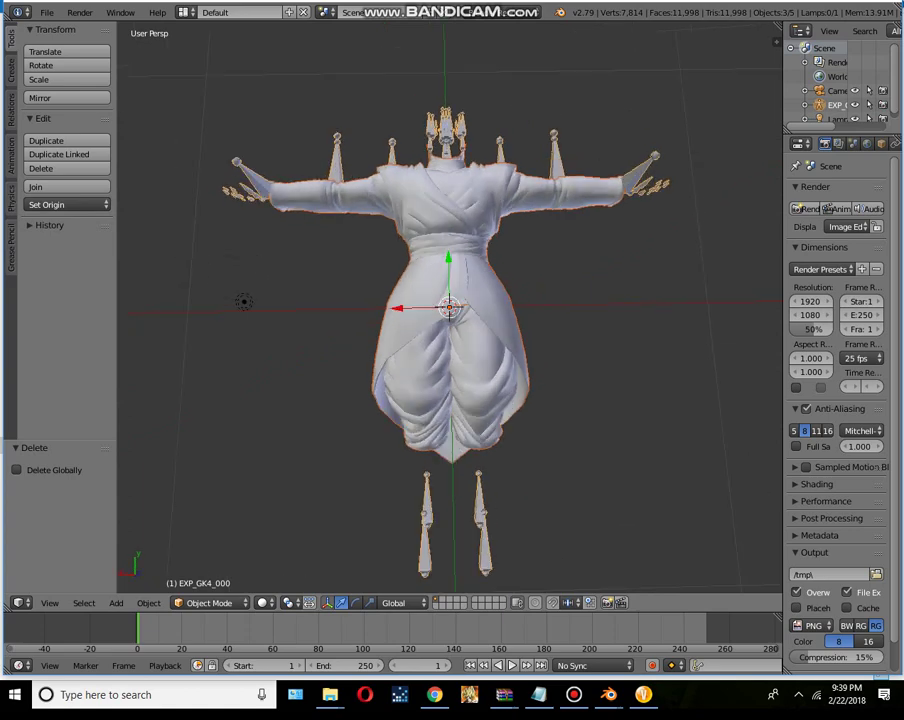
right_click(450, 380)
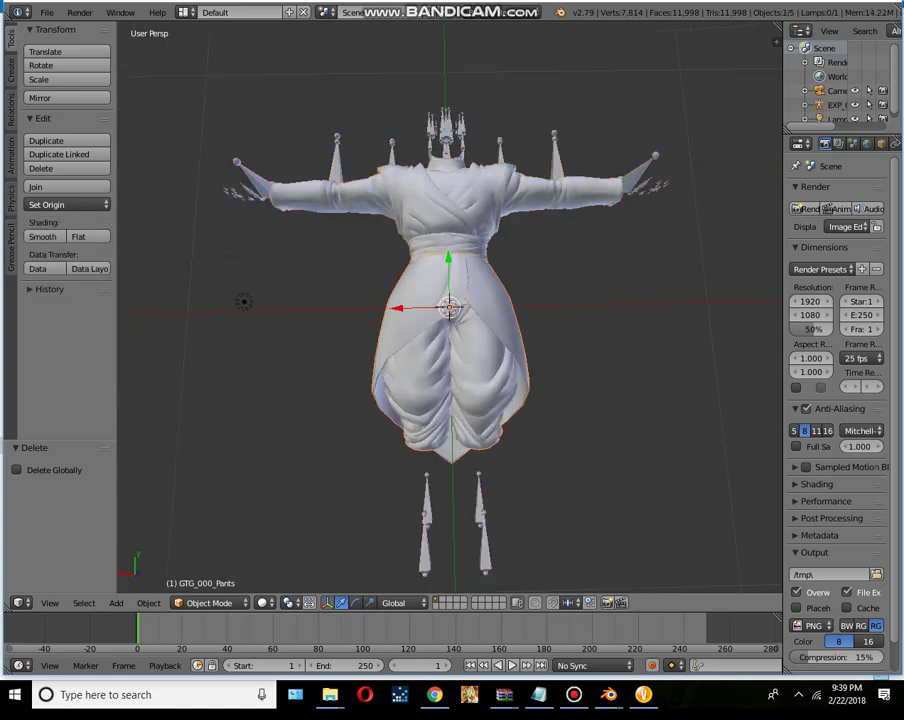
left_click(209, 602)
left_click(202, 569)
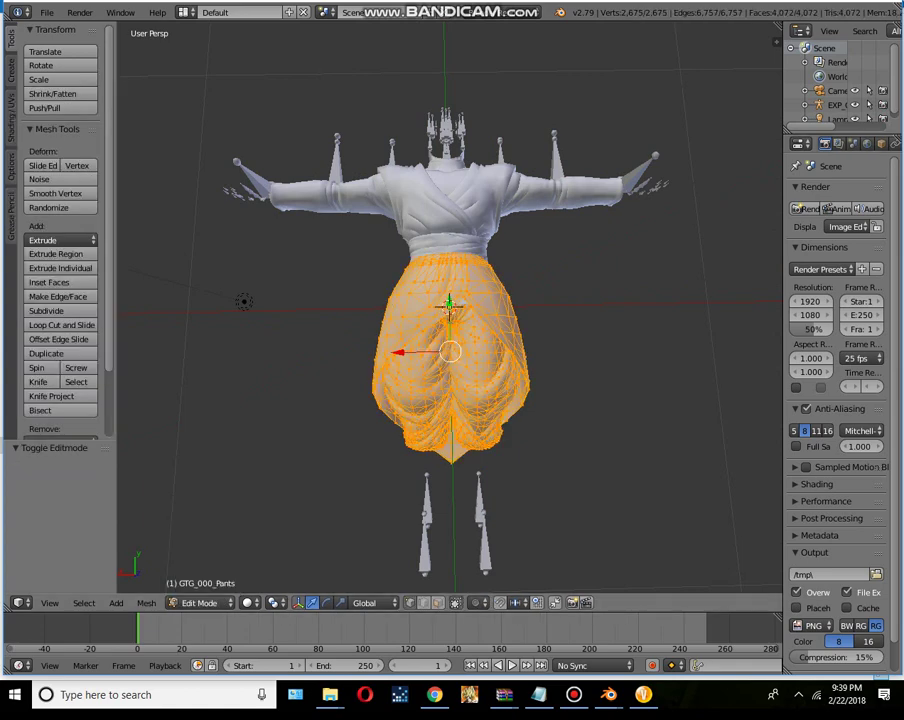
Step: Widen the Properties panel and select only the pants material slot's geometry from the Material tab
left_click_drag(784, 101, 644, 101)
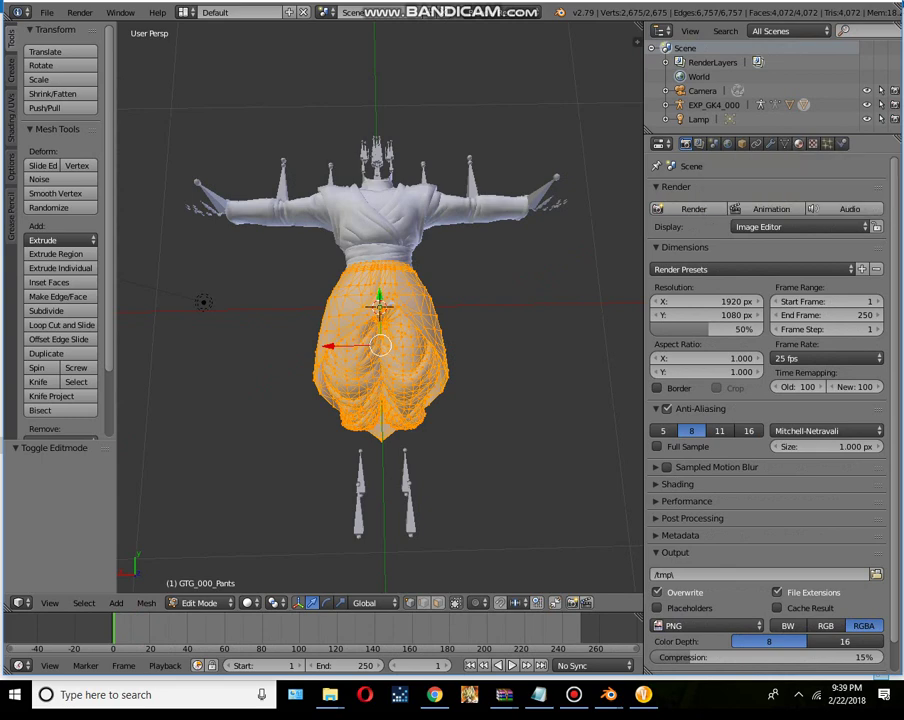
left_click(798, 143)
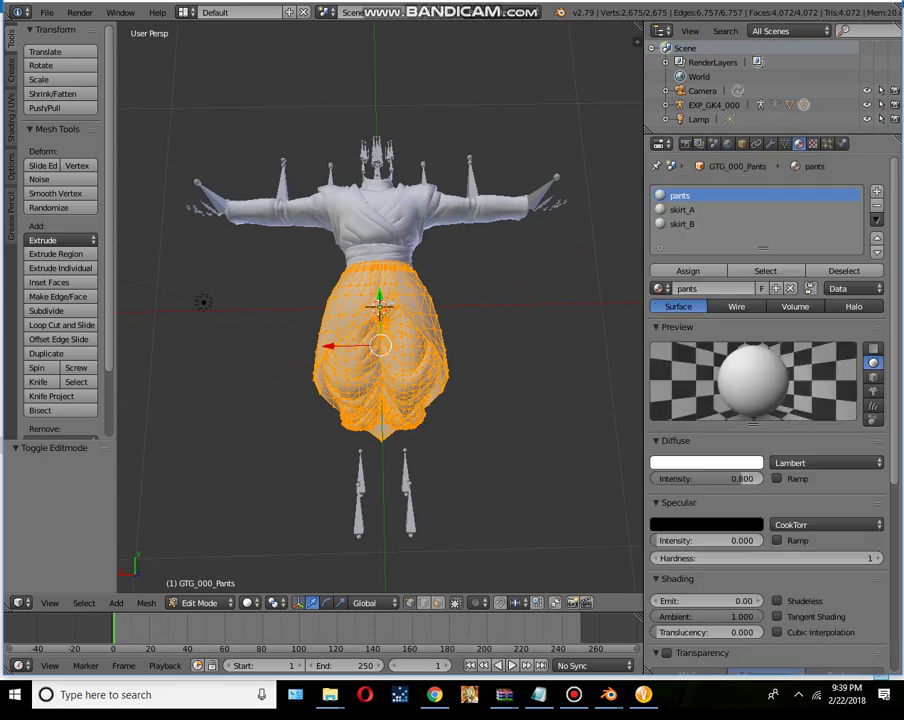
right_click(385, 325)
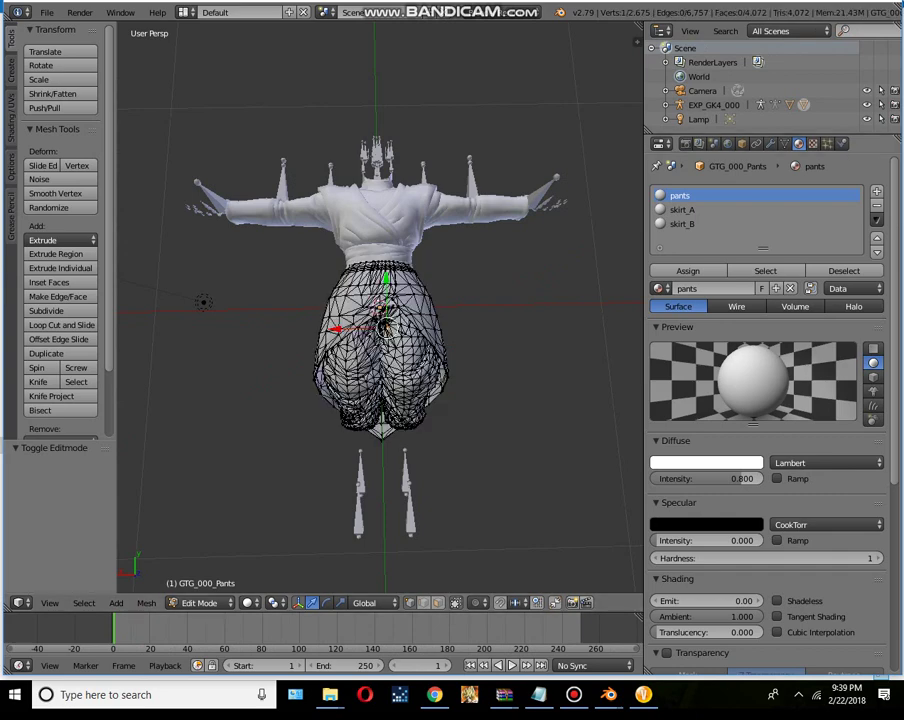
left_click(765, 271)
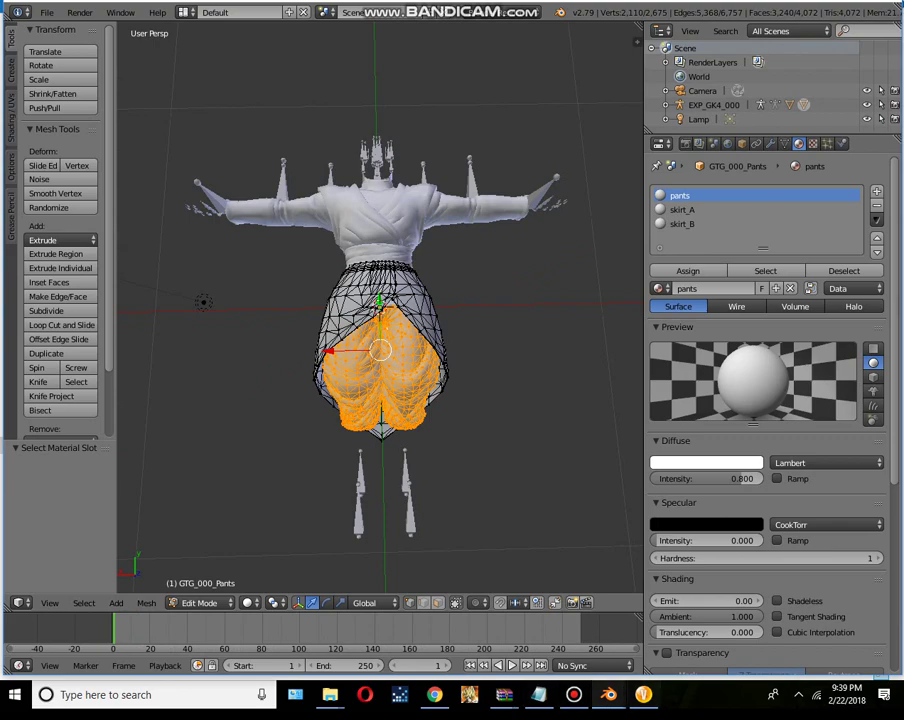
left_click(538, 694)
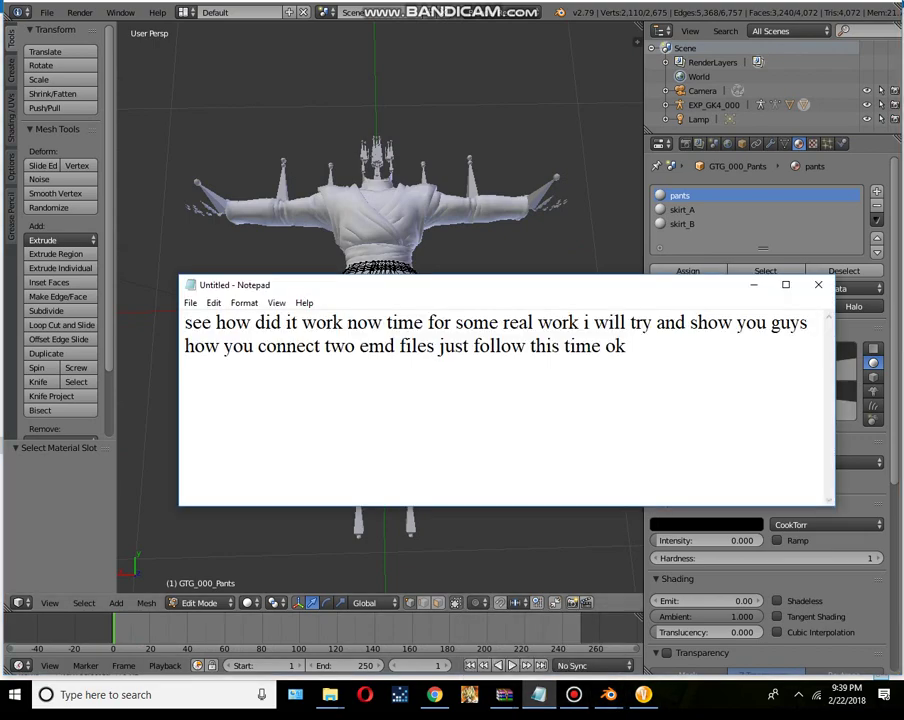